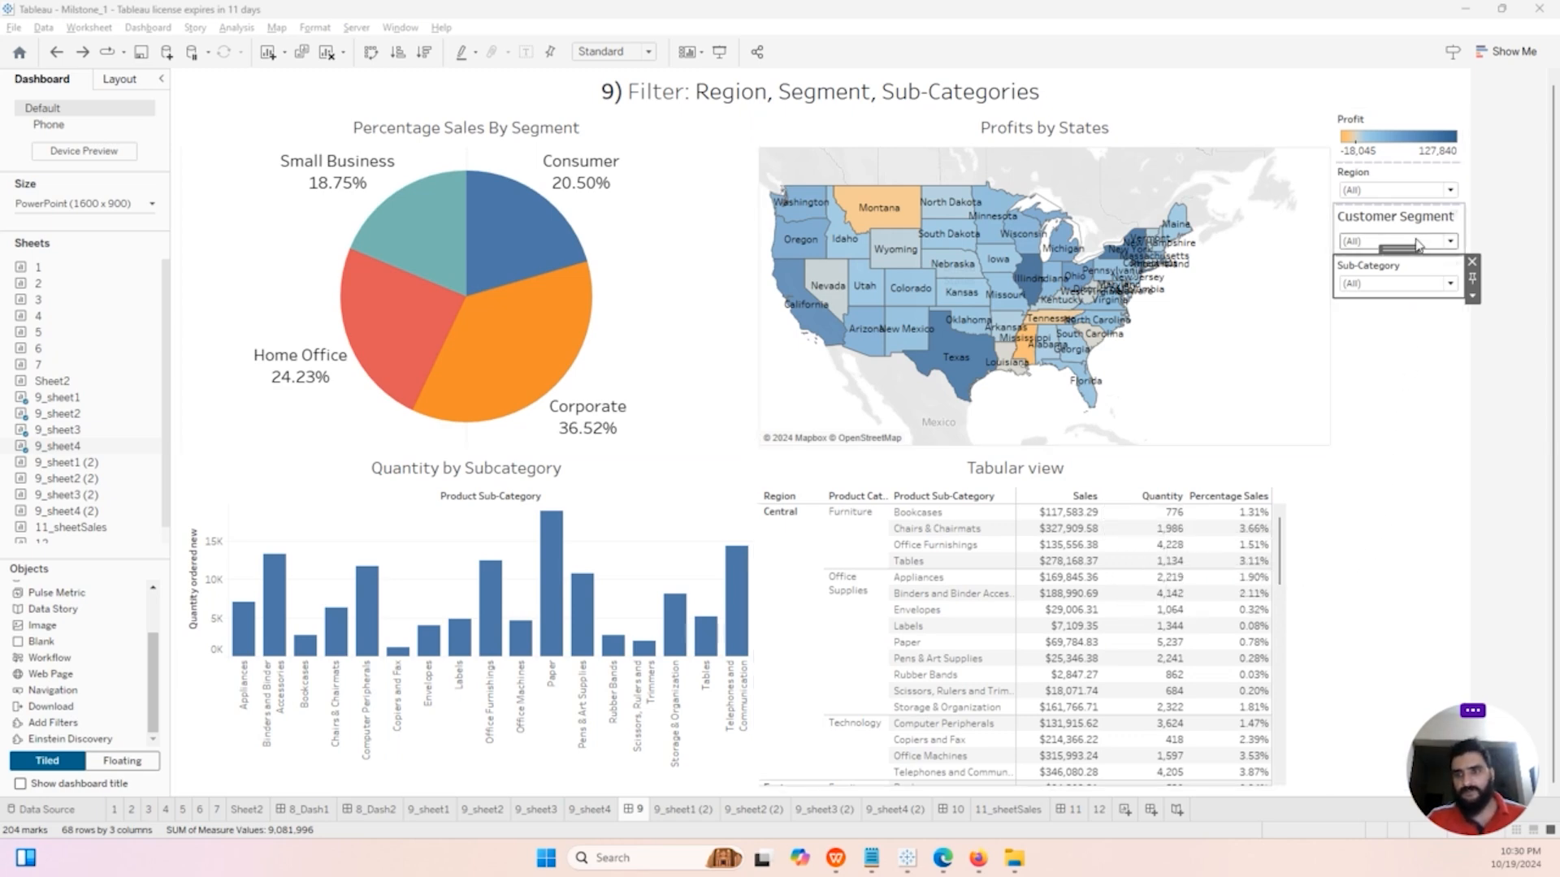
# Step: Test the dashboard's Region filter by excluding Central and restoring all regions
pyautogui.click(1450, 189)
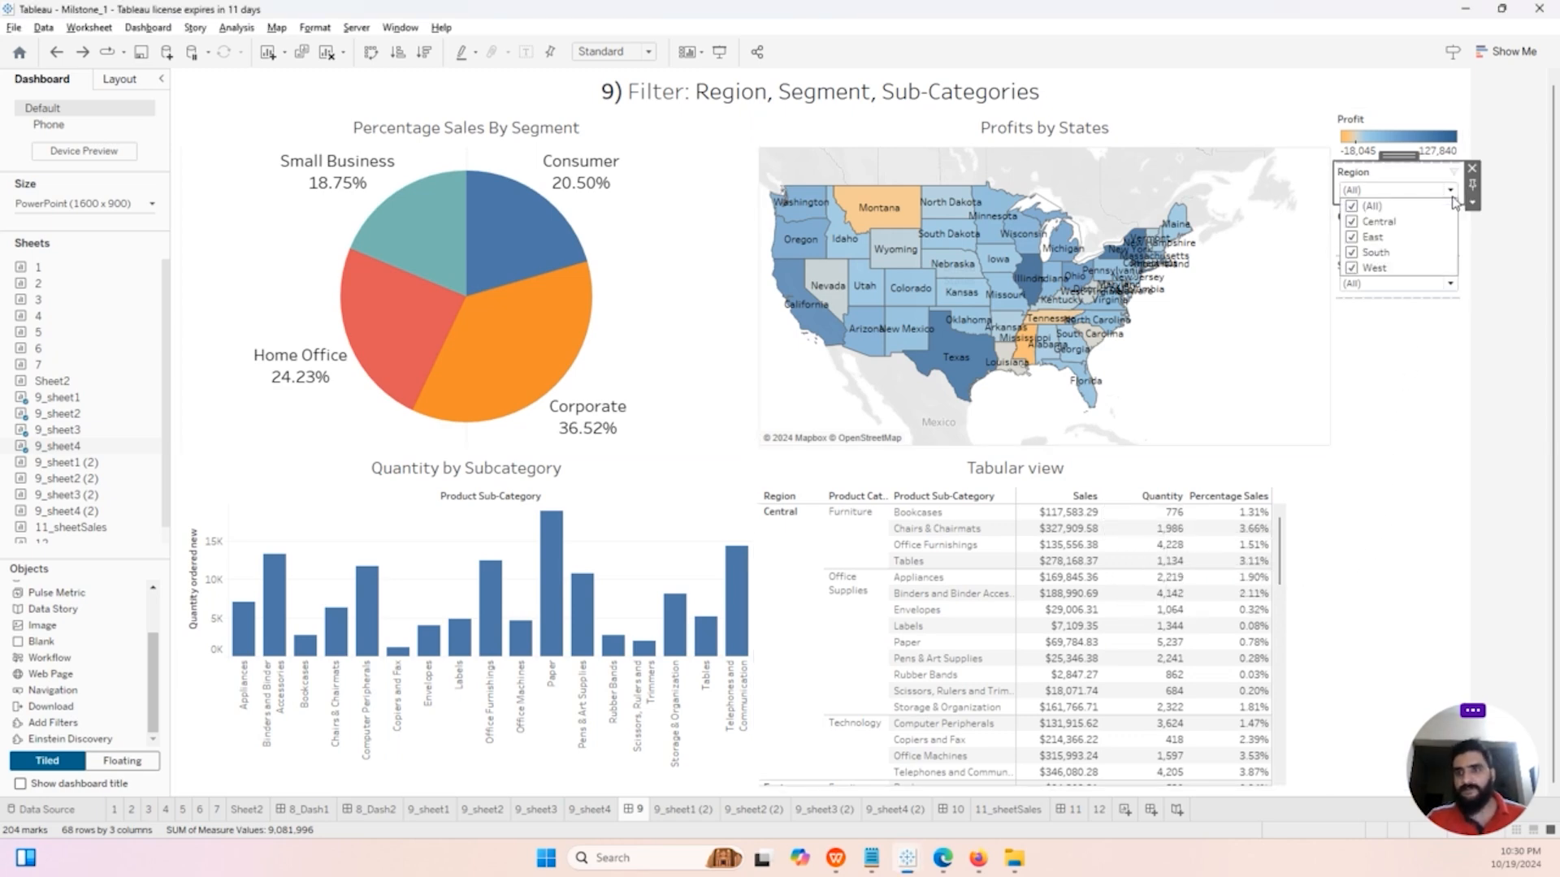
pyautogui.click(1353, 222)
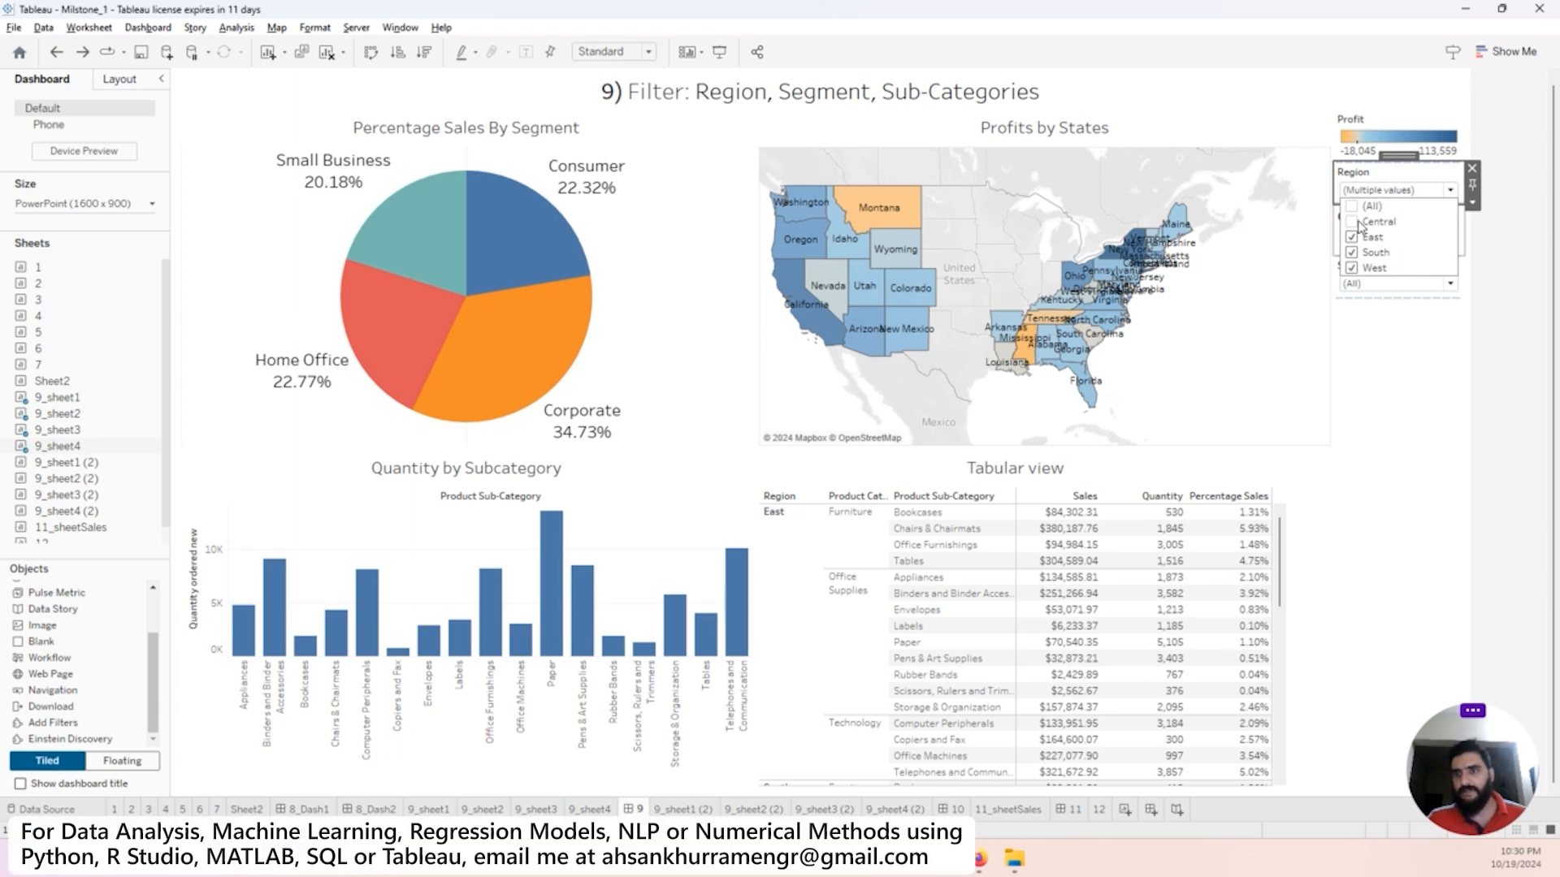
pyautogui.click(1355, 222)
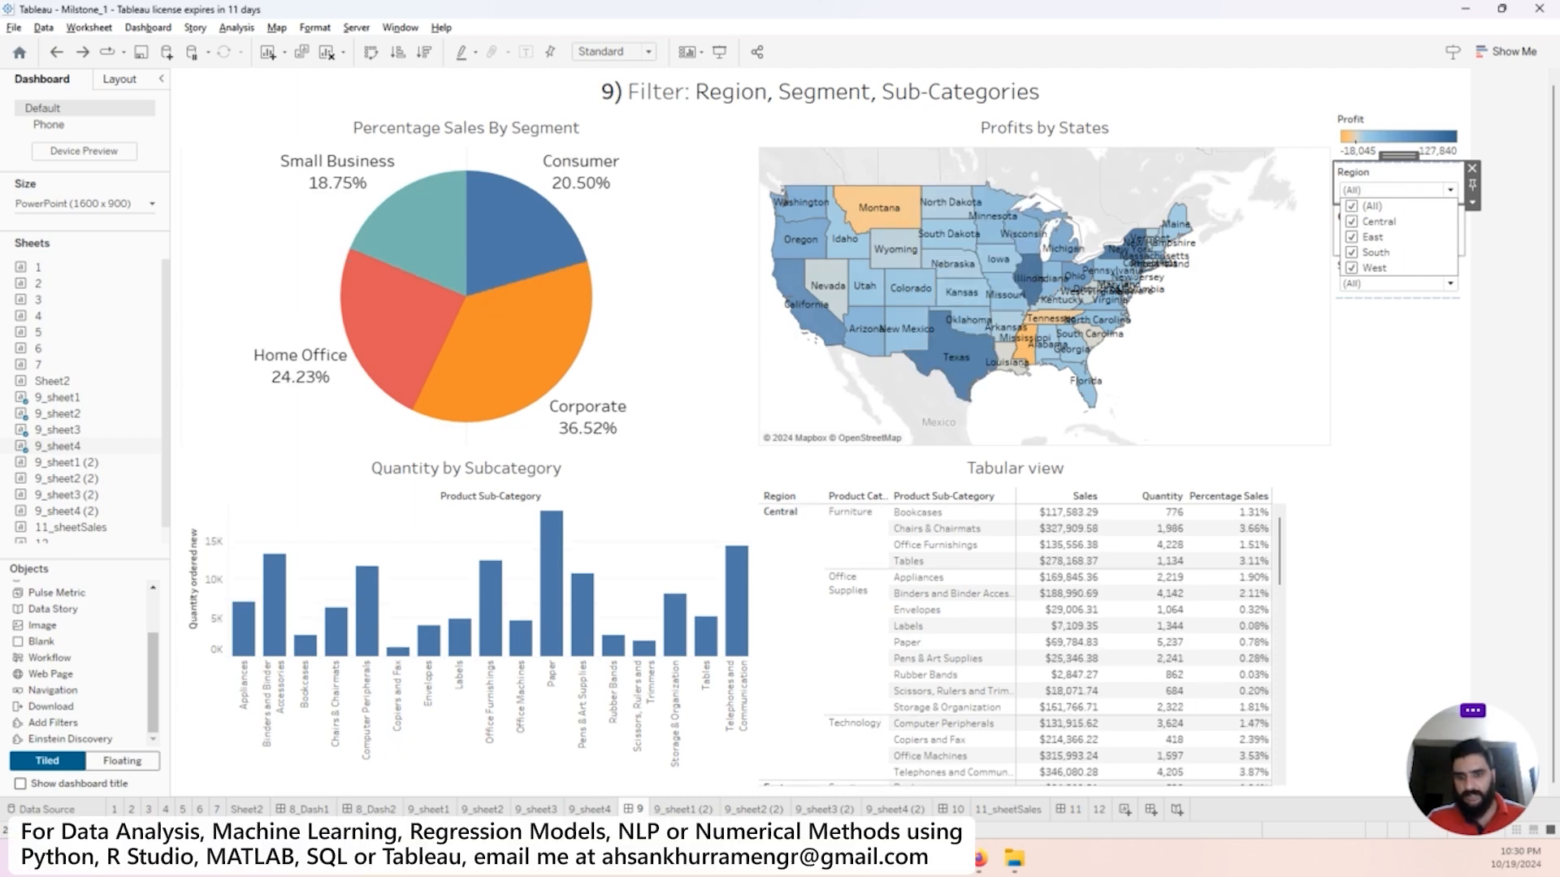
# Step: Review the Q9 dashboard requirements in Work.pdf and switch to the Book1 workbook in Tableau
pyautogui.hotkey('alt', 'Tab')
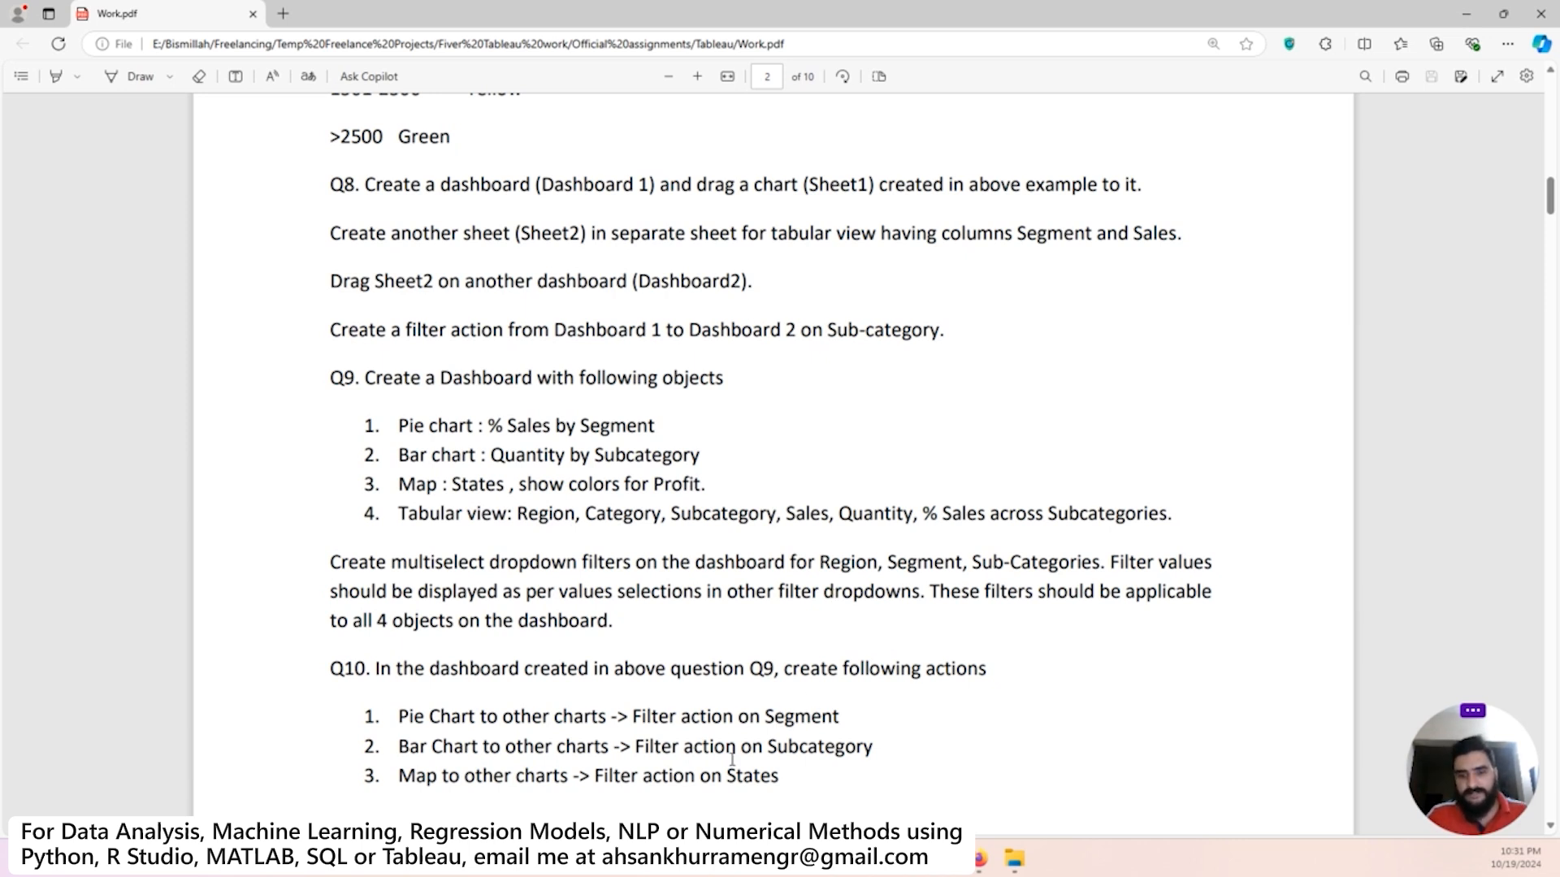
pyautogui.moveTo(1044, 859)
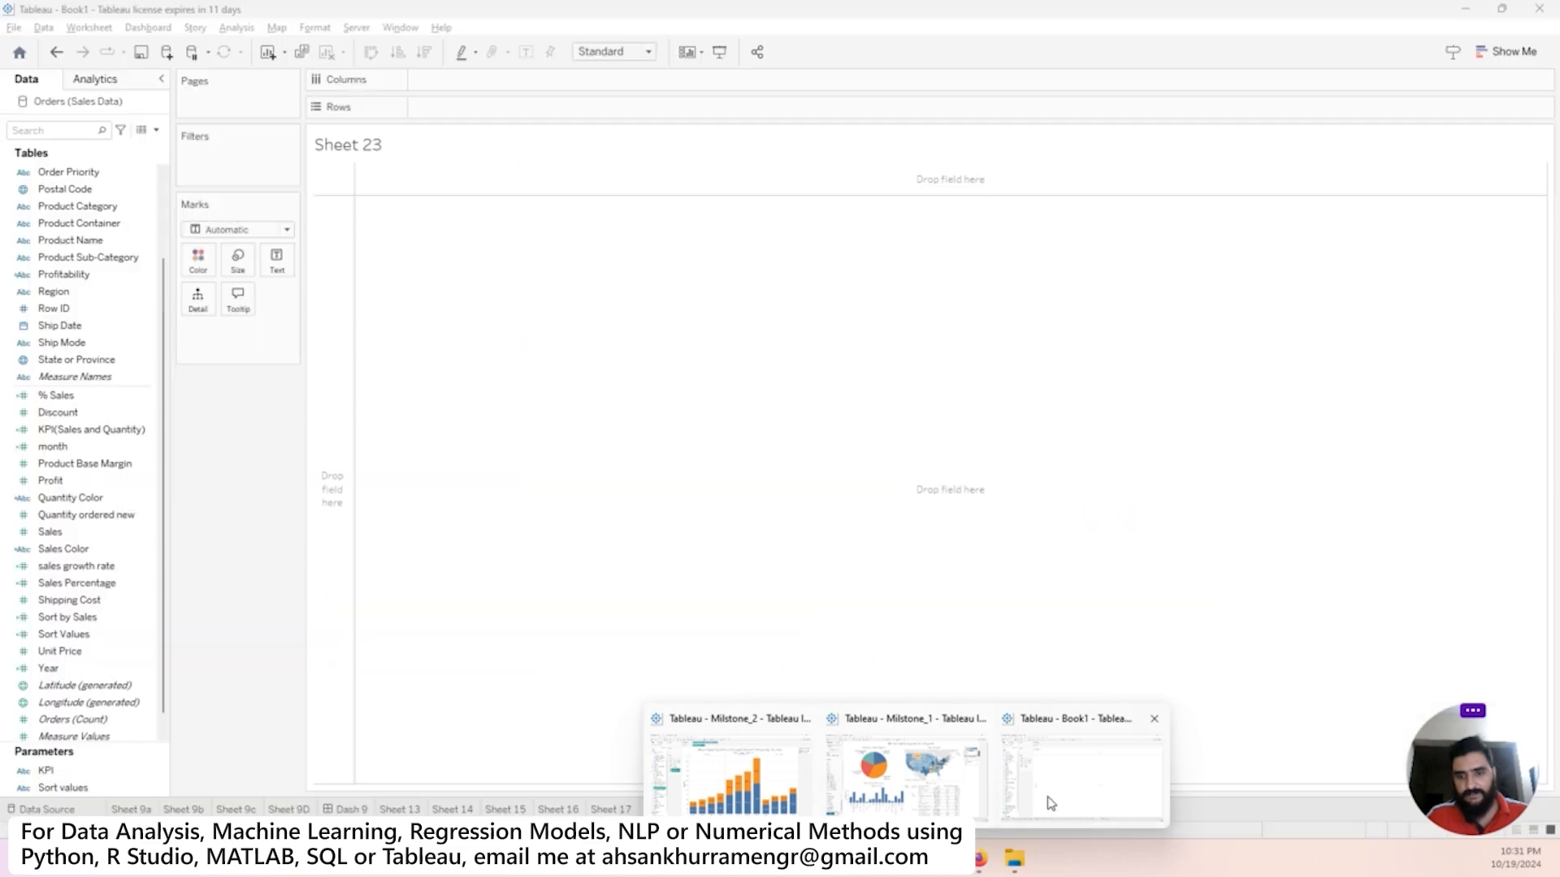
pyautogui.click(1044, 801)
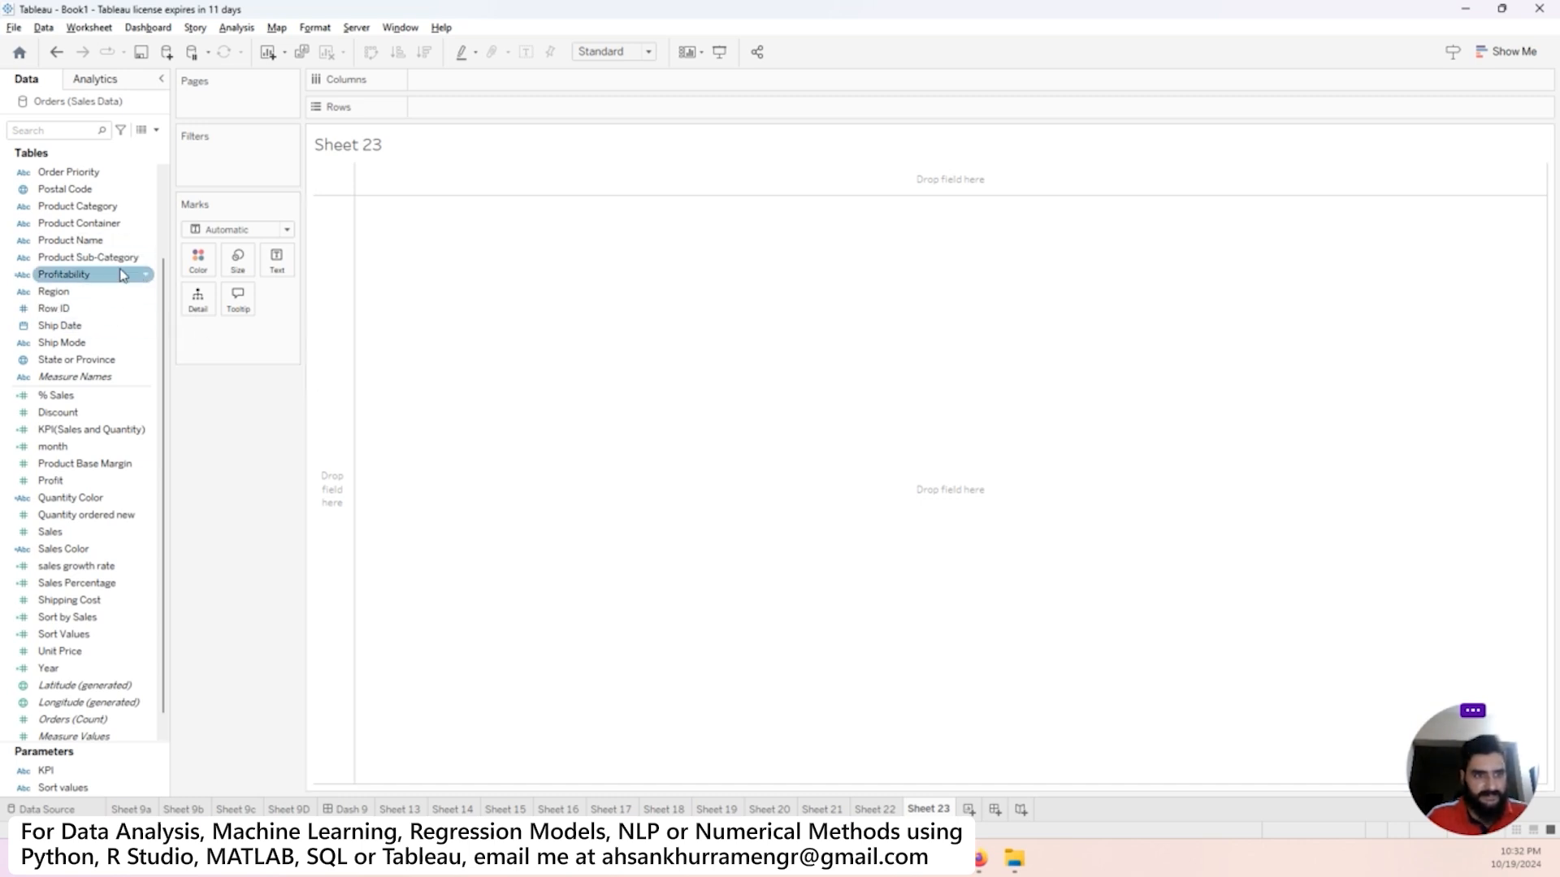
# Step: Build a sales view on Sheet 23 with Customer Segment on Rows and Sales on Columns
pyautogui.scroll(2, 112, 275)
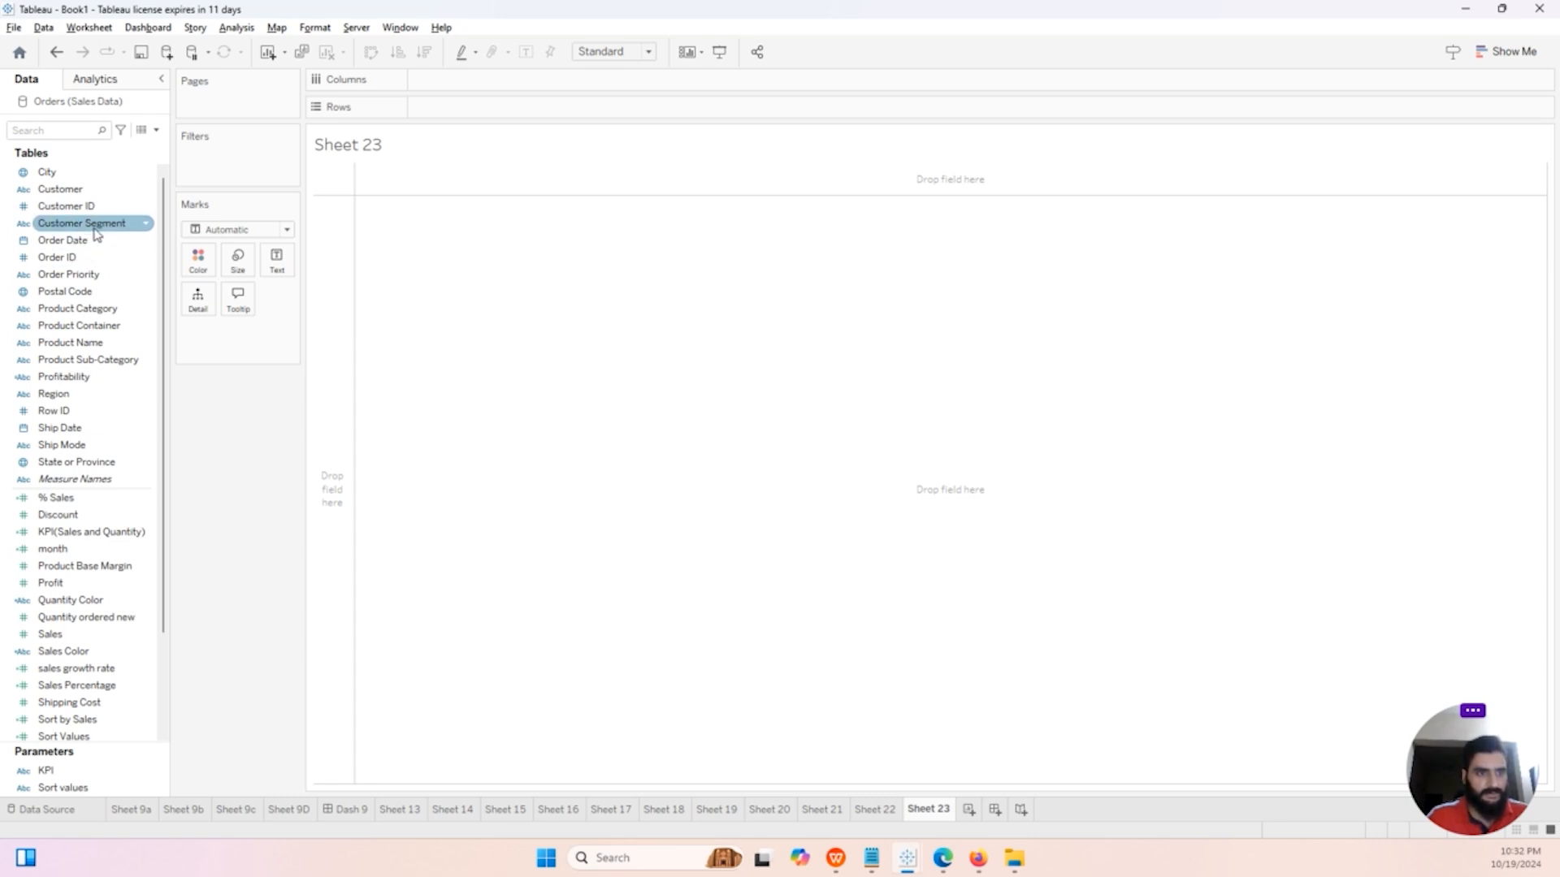
pyautogui.click(97, 233)
pyautogui.moveTo(96, 234); pyautogui.dragTo(480, 108)
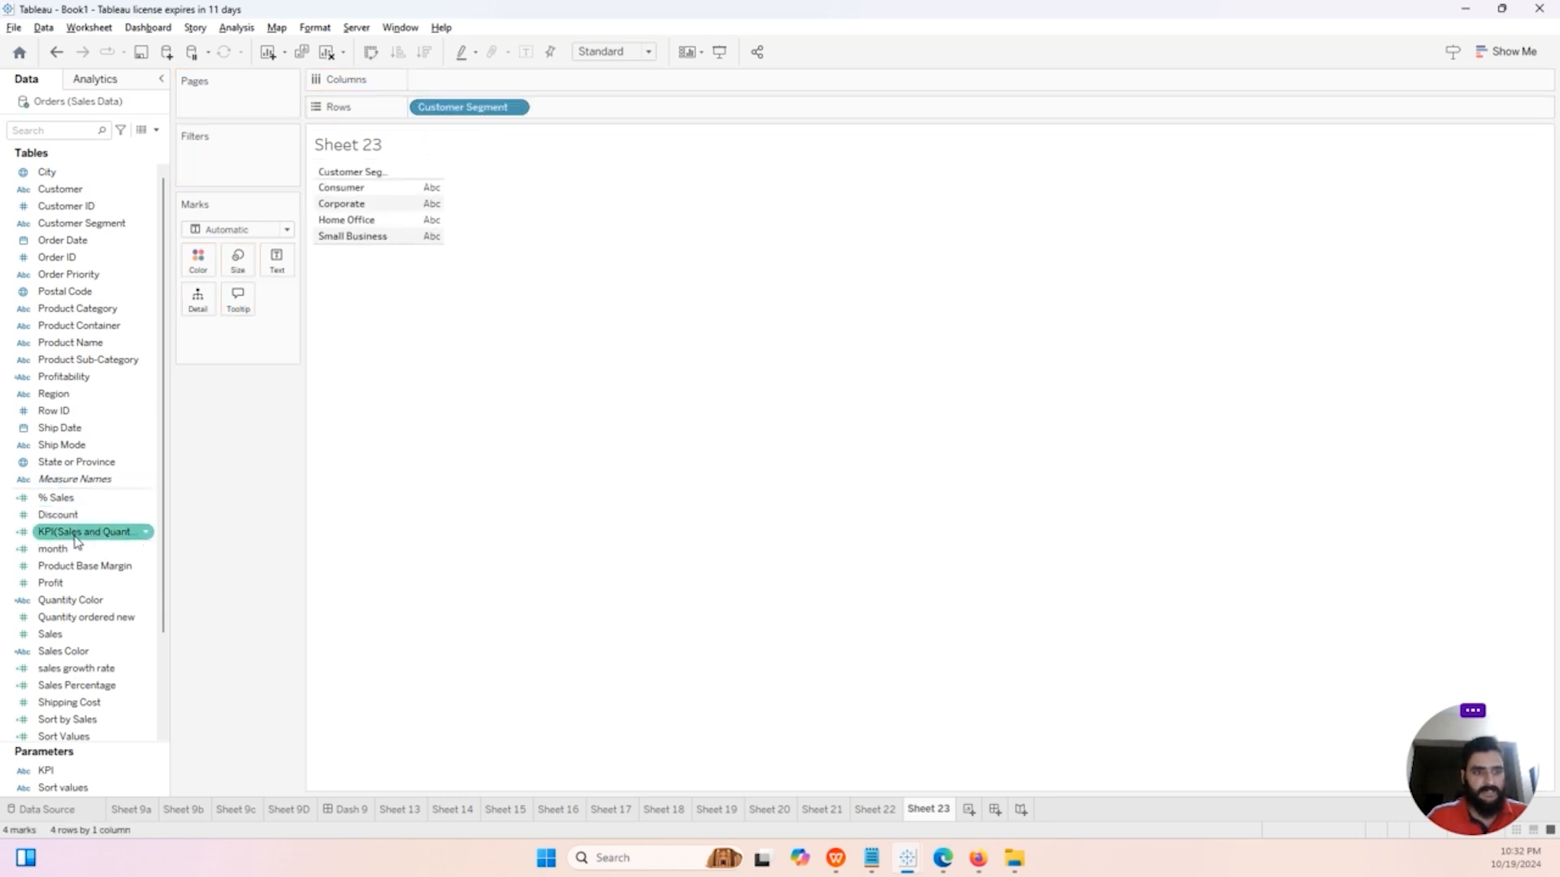
pyautogui.scroll(-1, 89, 565)
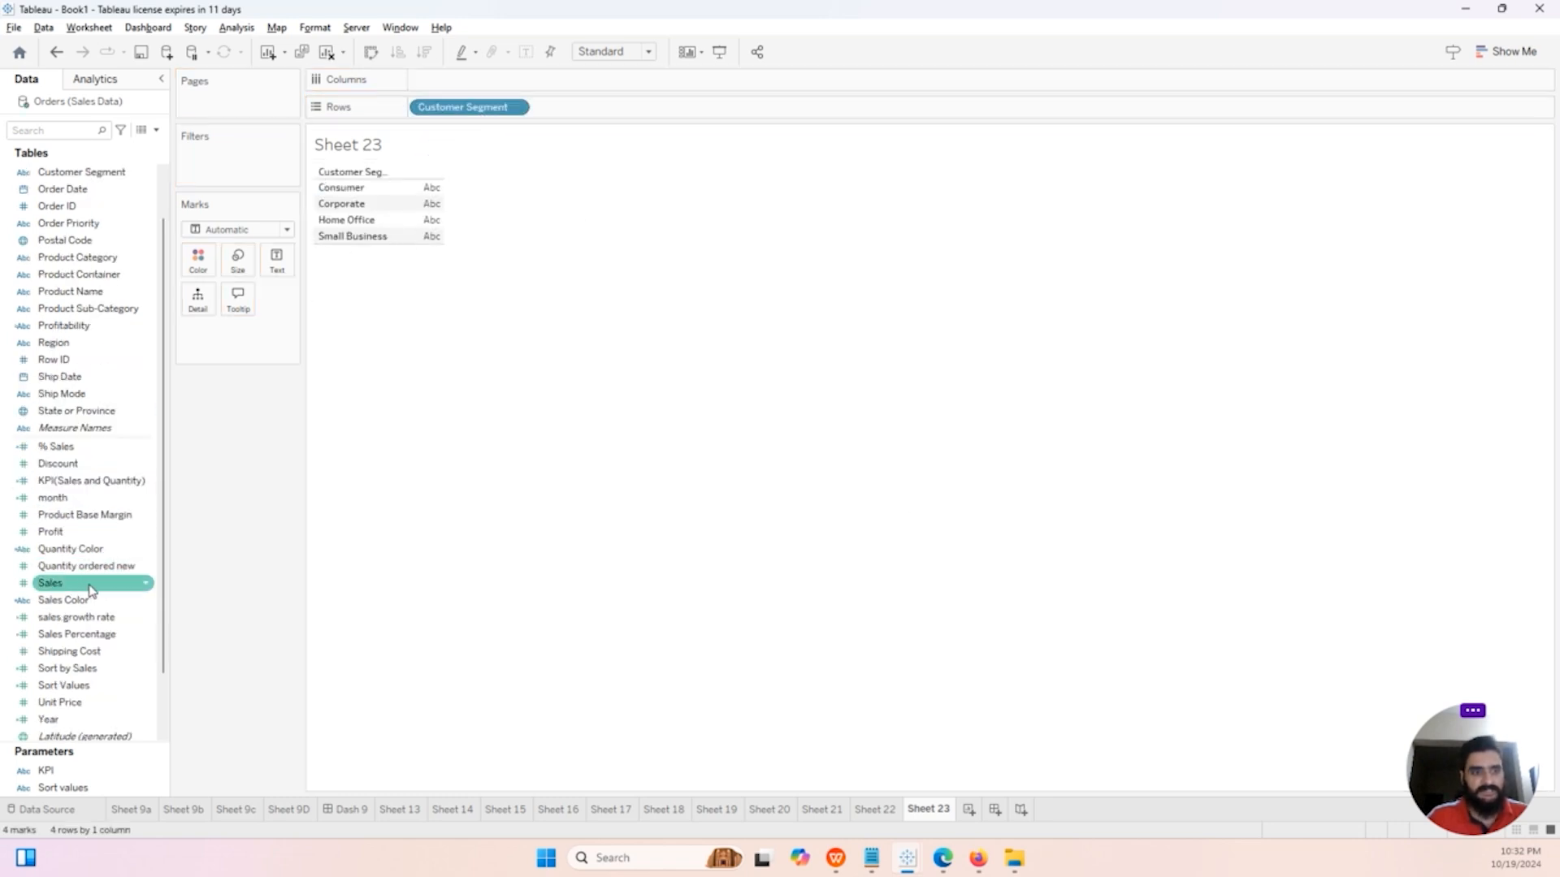
pyautogui.click(89, 585)
pyautogui.moveTo(92, 592); pyautogui.dragTo(489, 90)
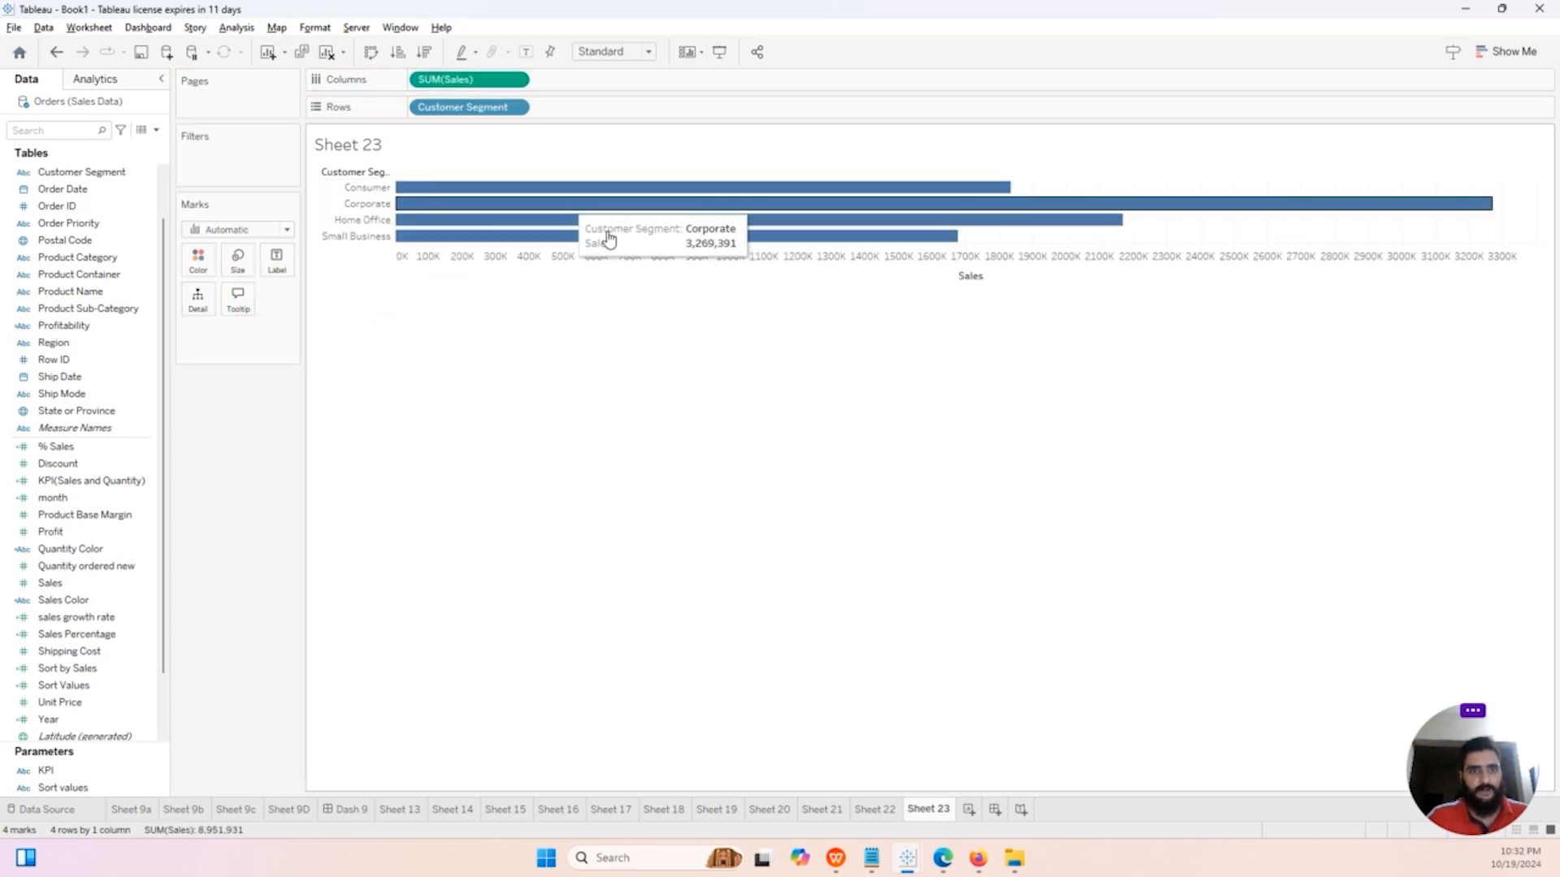
# Step: Convert the segment sales bars to a pie chart and fit it to Entire View
pyautogui.click(1500, 54)
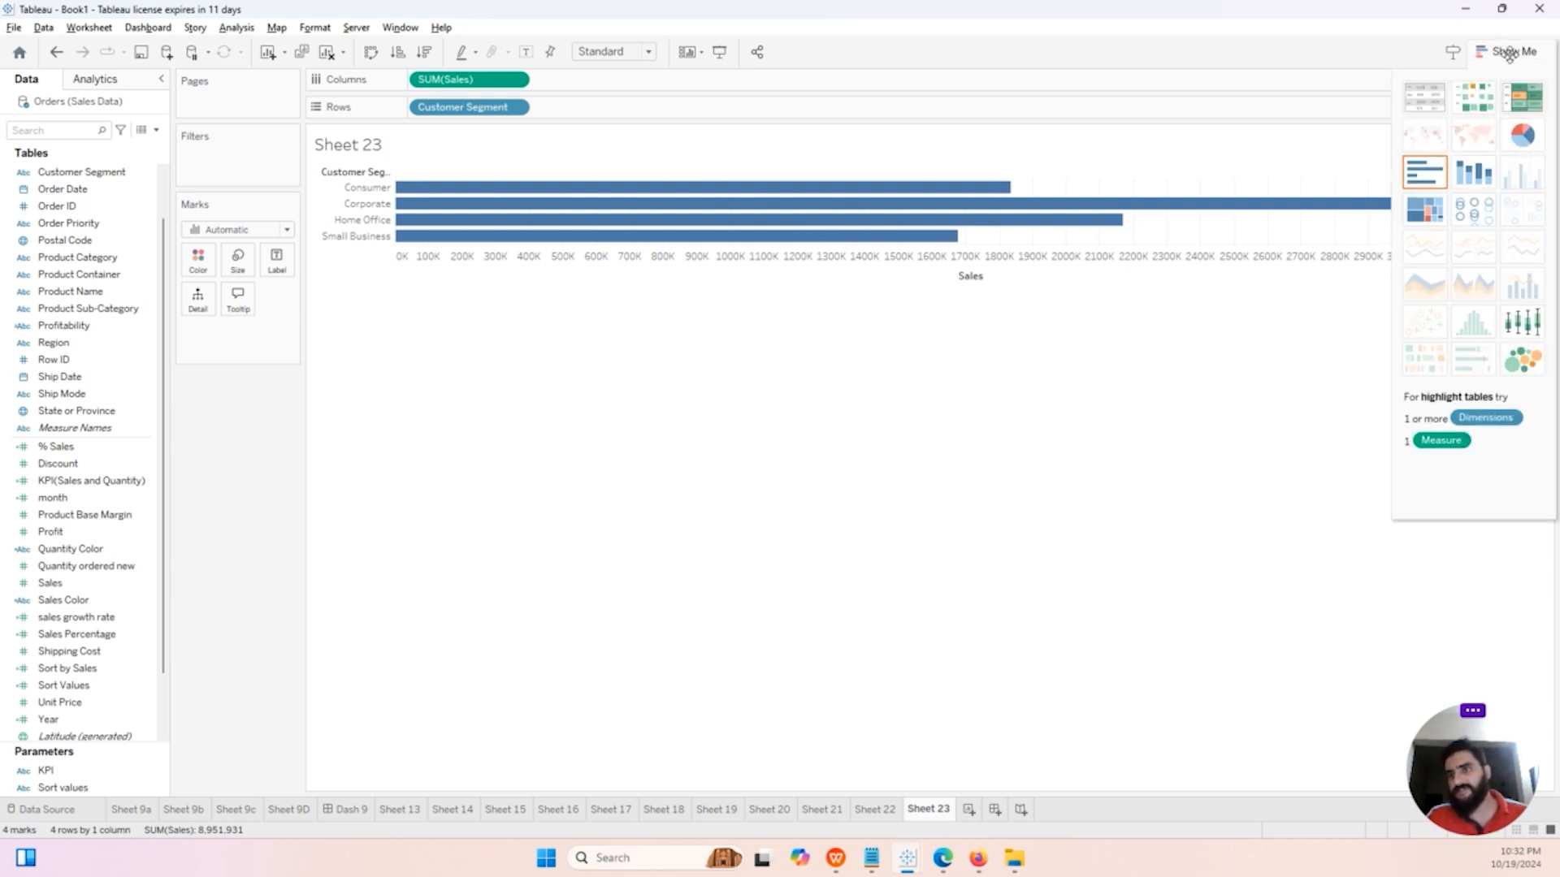
pyautogui.click(1524, 138)
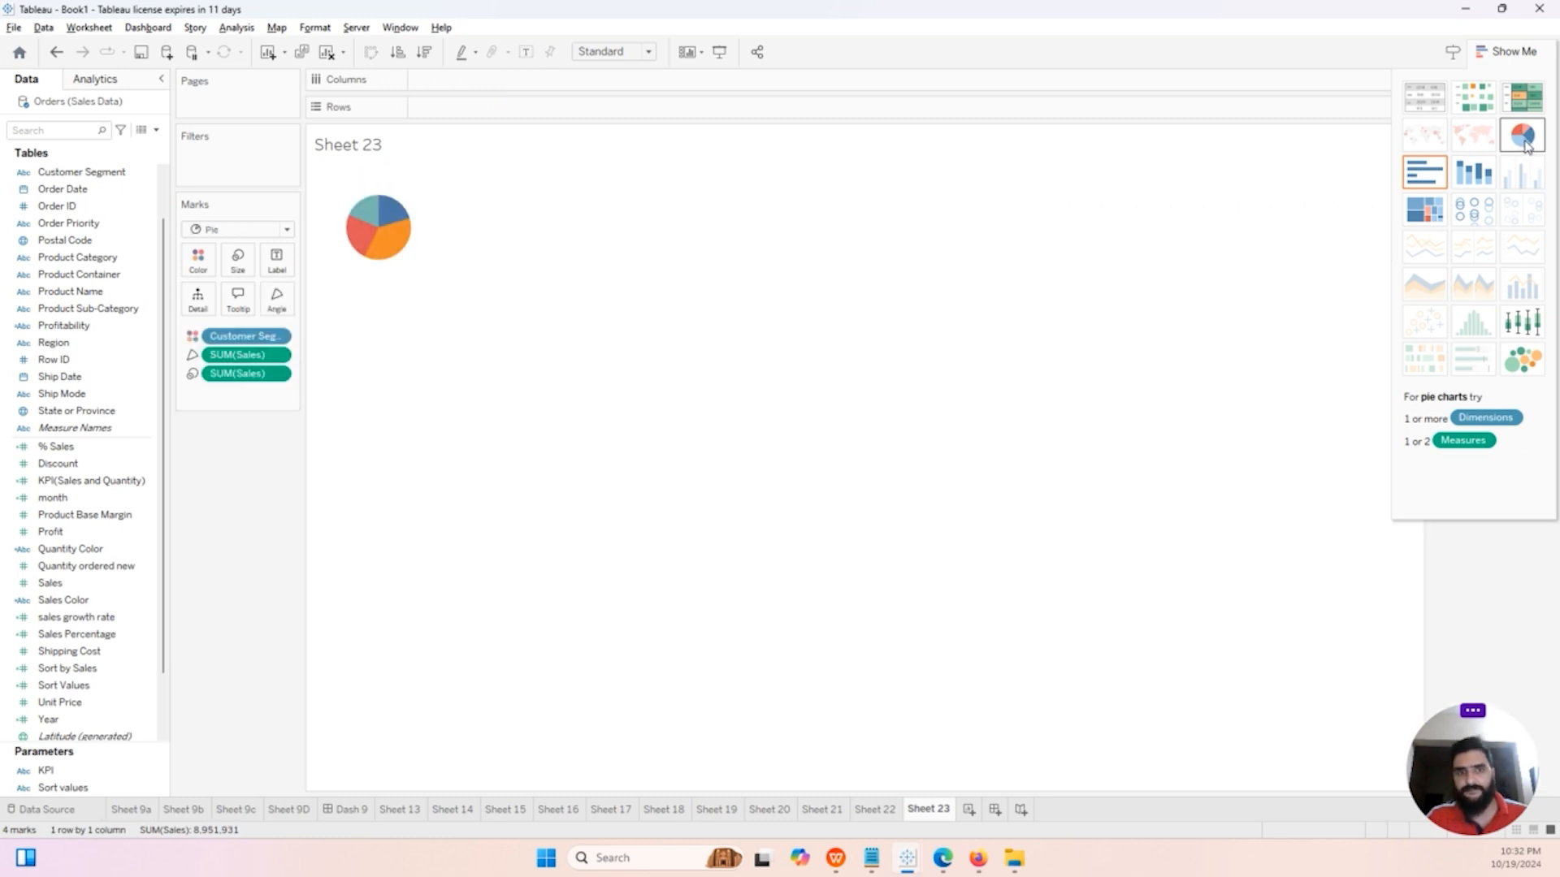
pyautogui.click(649, 53)
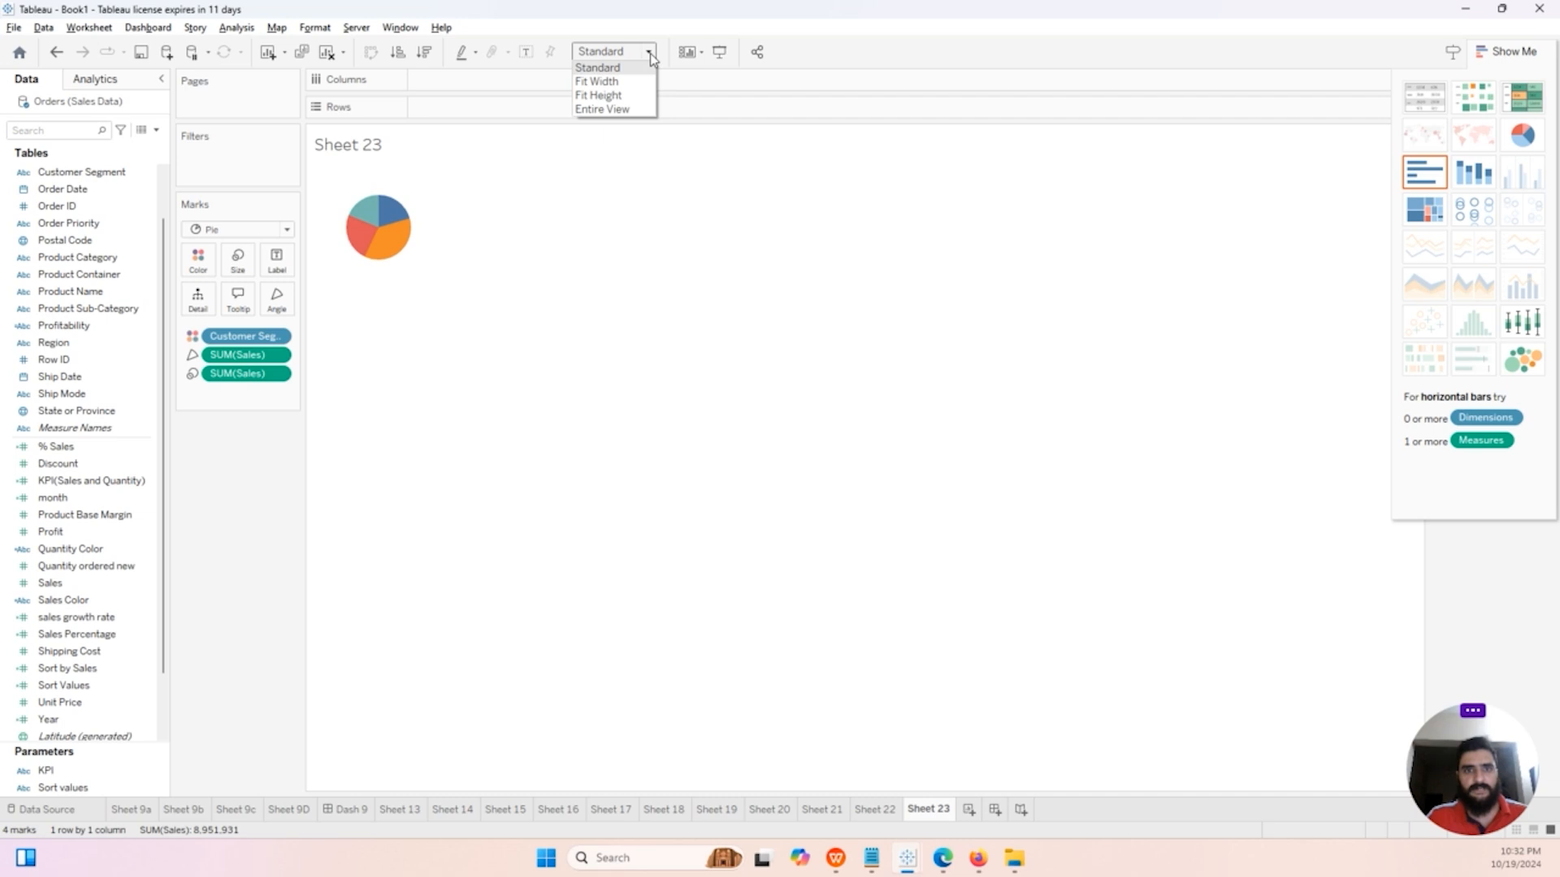
pyautogui.click(632, 109)
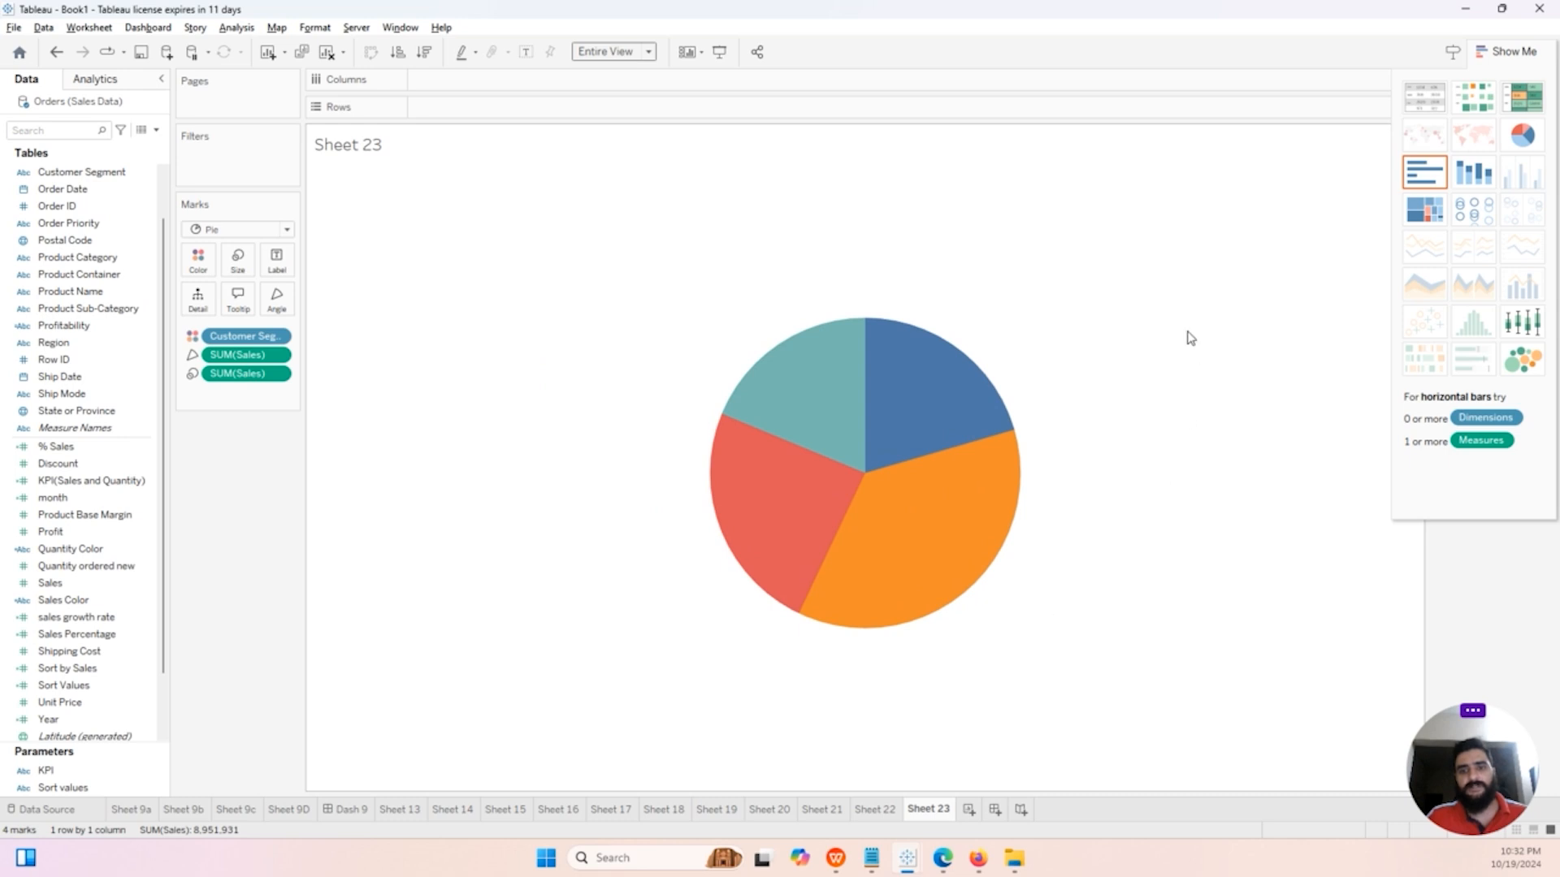
pyautogui.moveTo(983, 547)
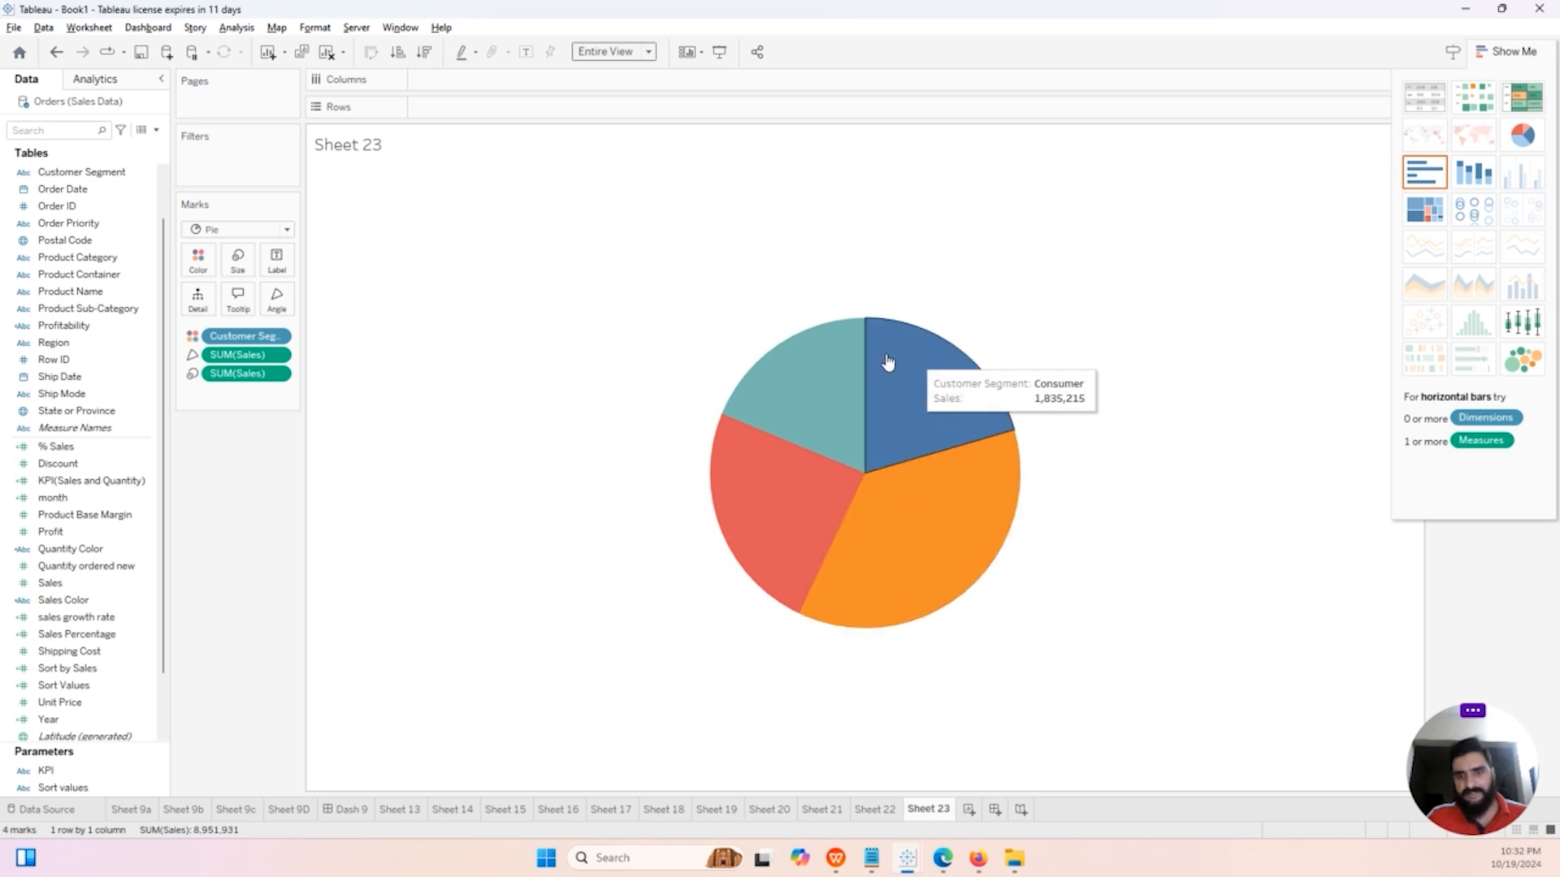
pyautogui.moveTo(832, 372)
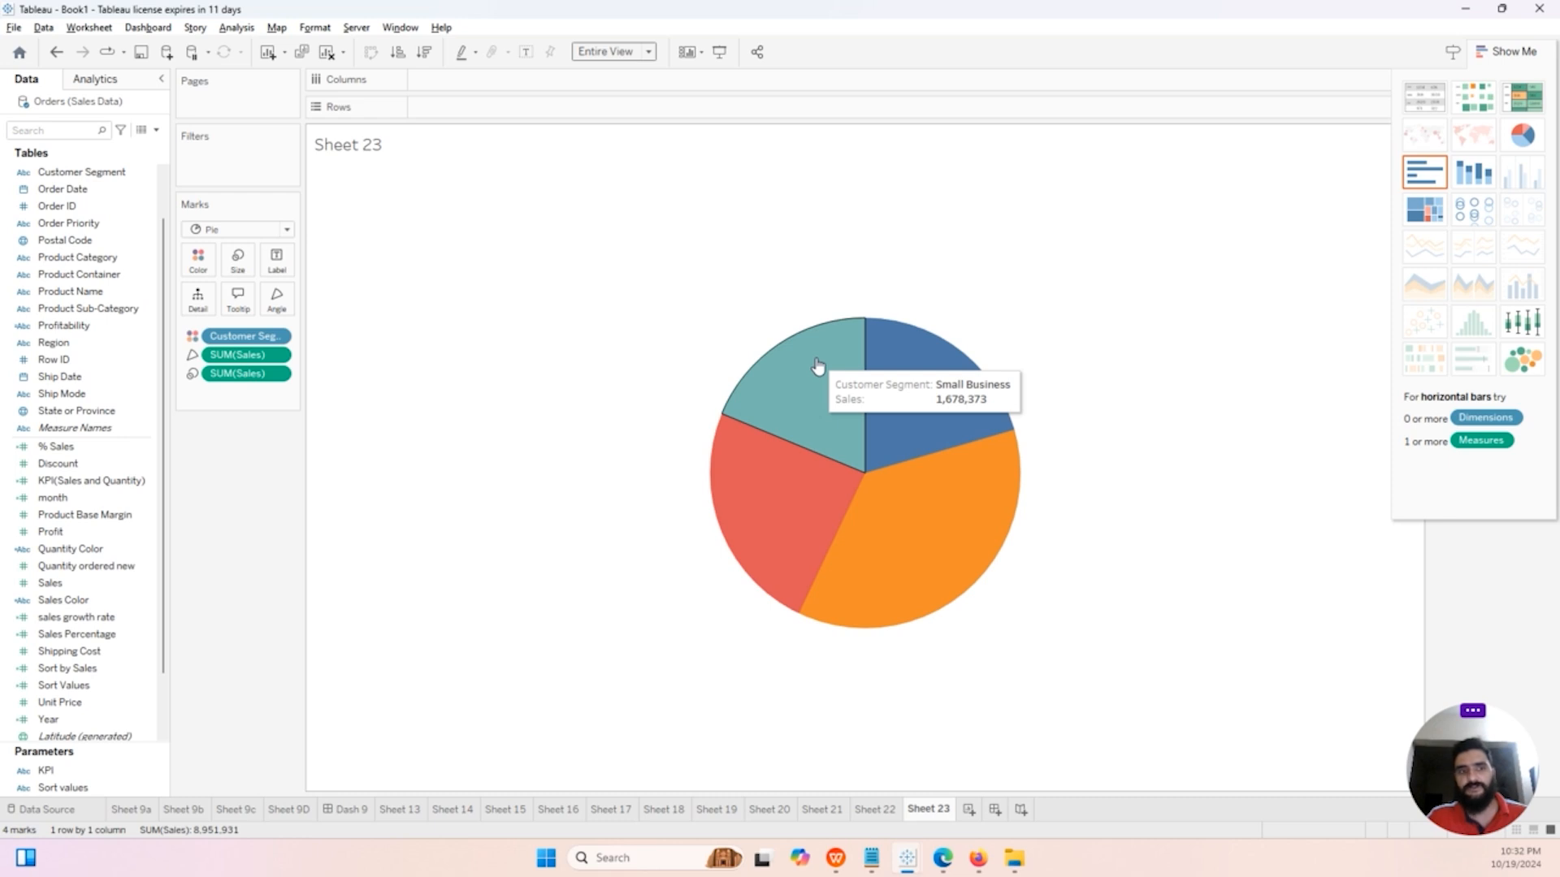
# Step: Label the pie slices with Customer Segment and Sales
pyautogui.scroll(-1, 158, 550)
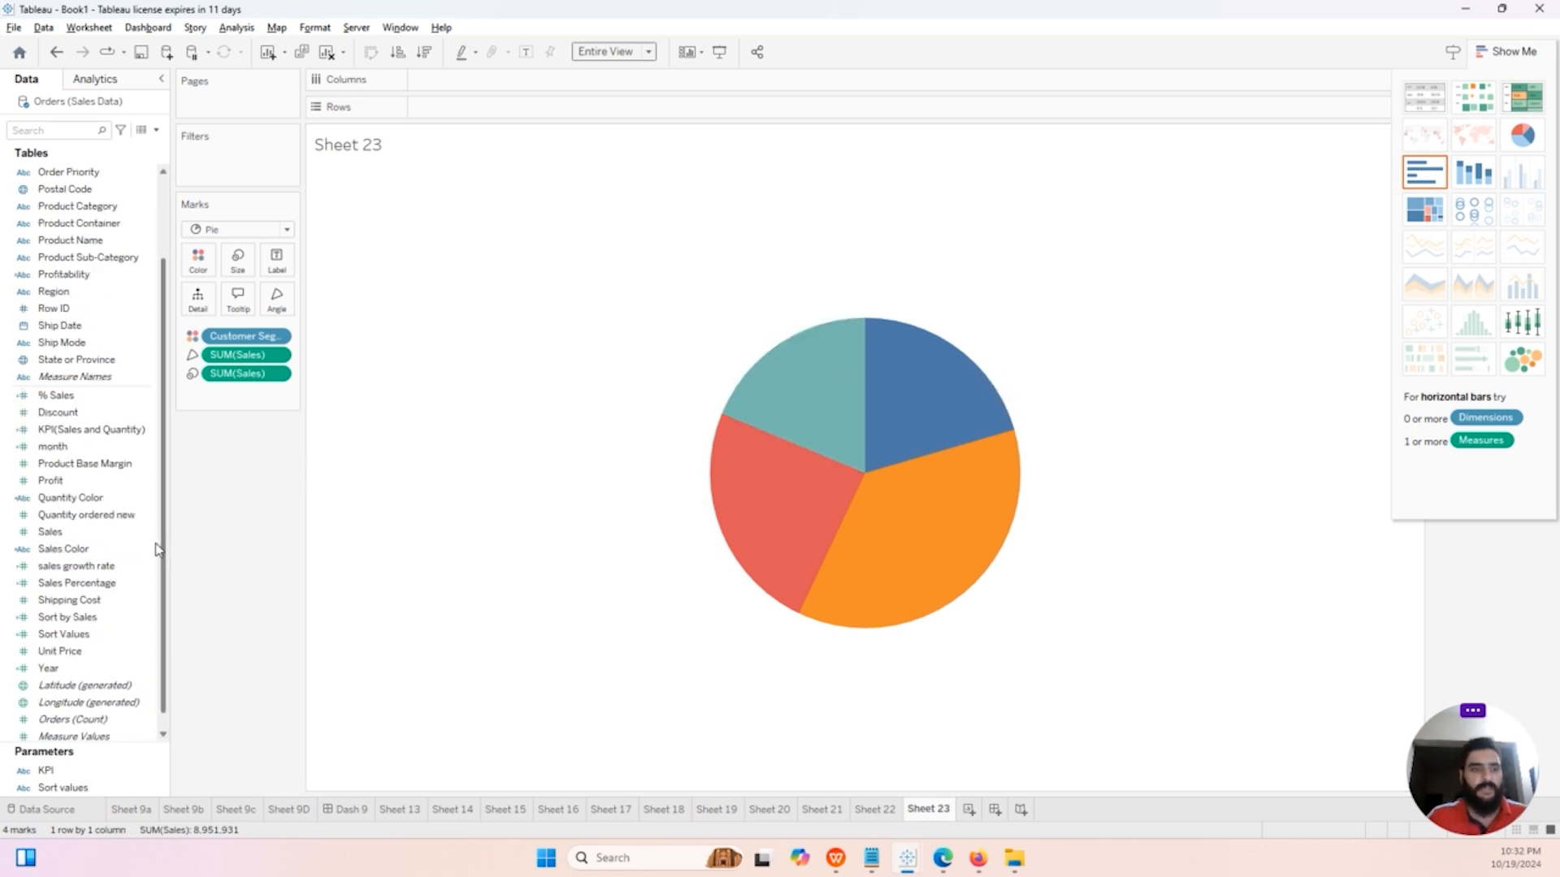
pyautogui.scroll(2, 126, 459)
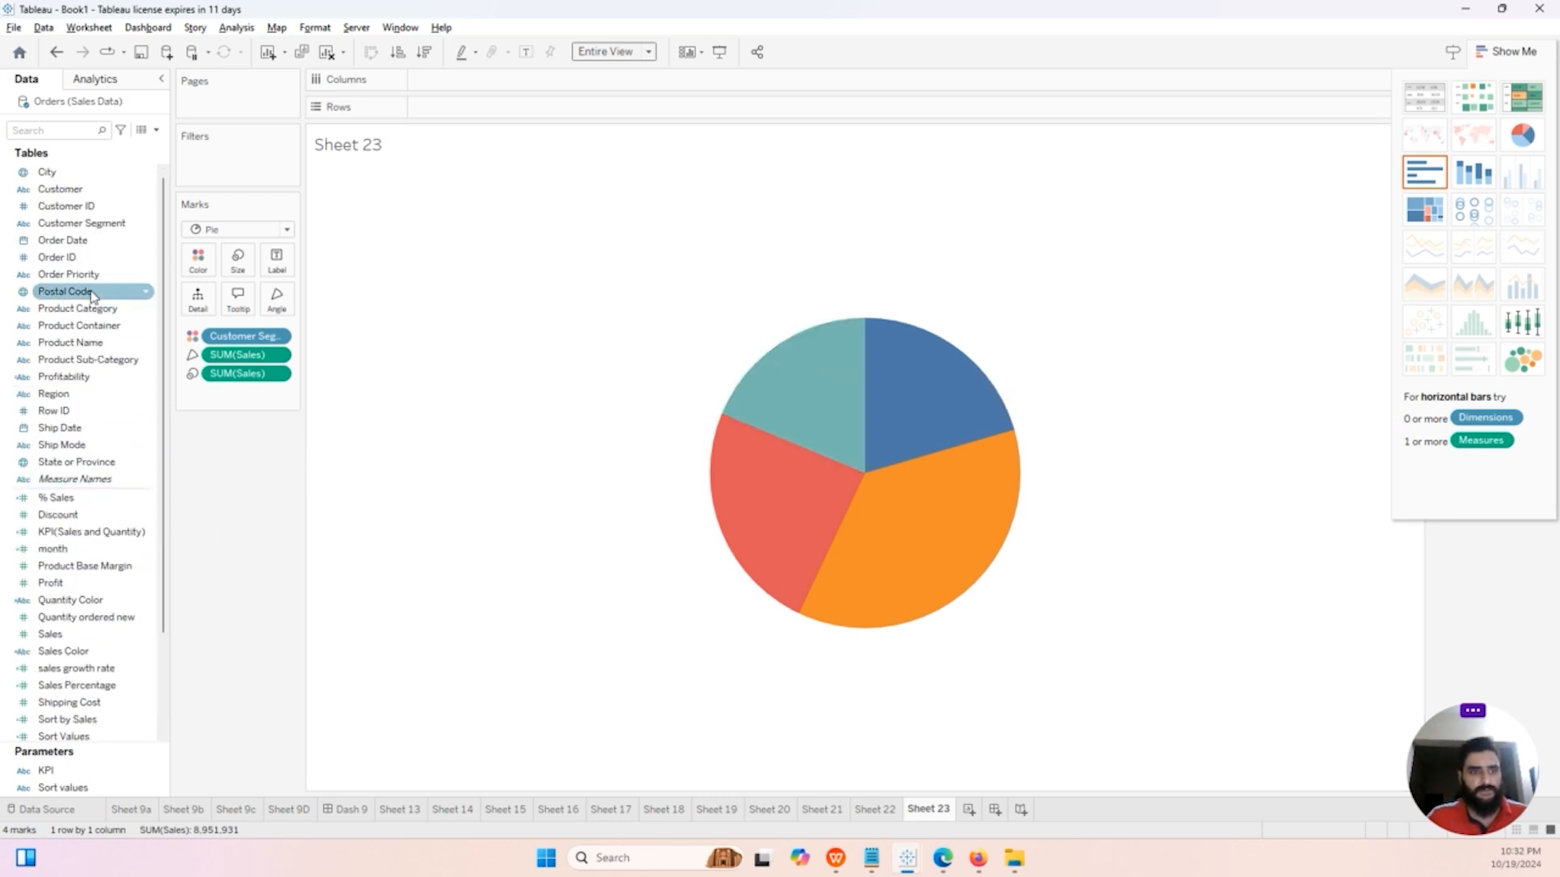
pyautogui.click(85, 232)
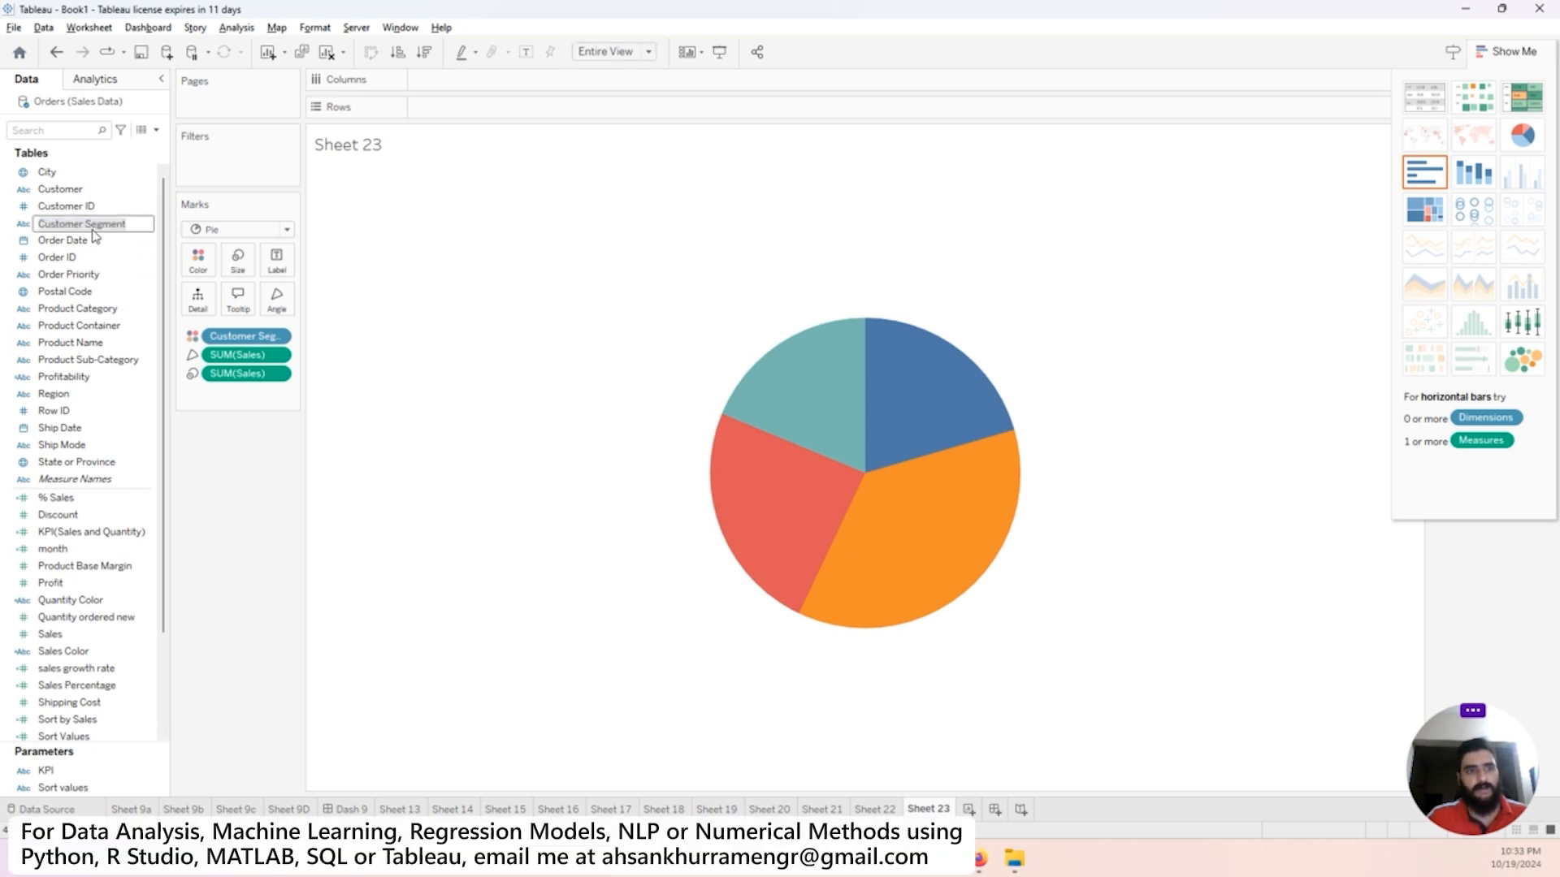
pyautogui.click(209, 455)
pyautogui.click(96, 226)
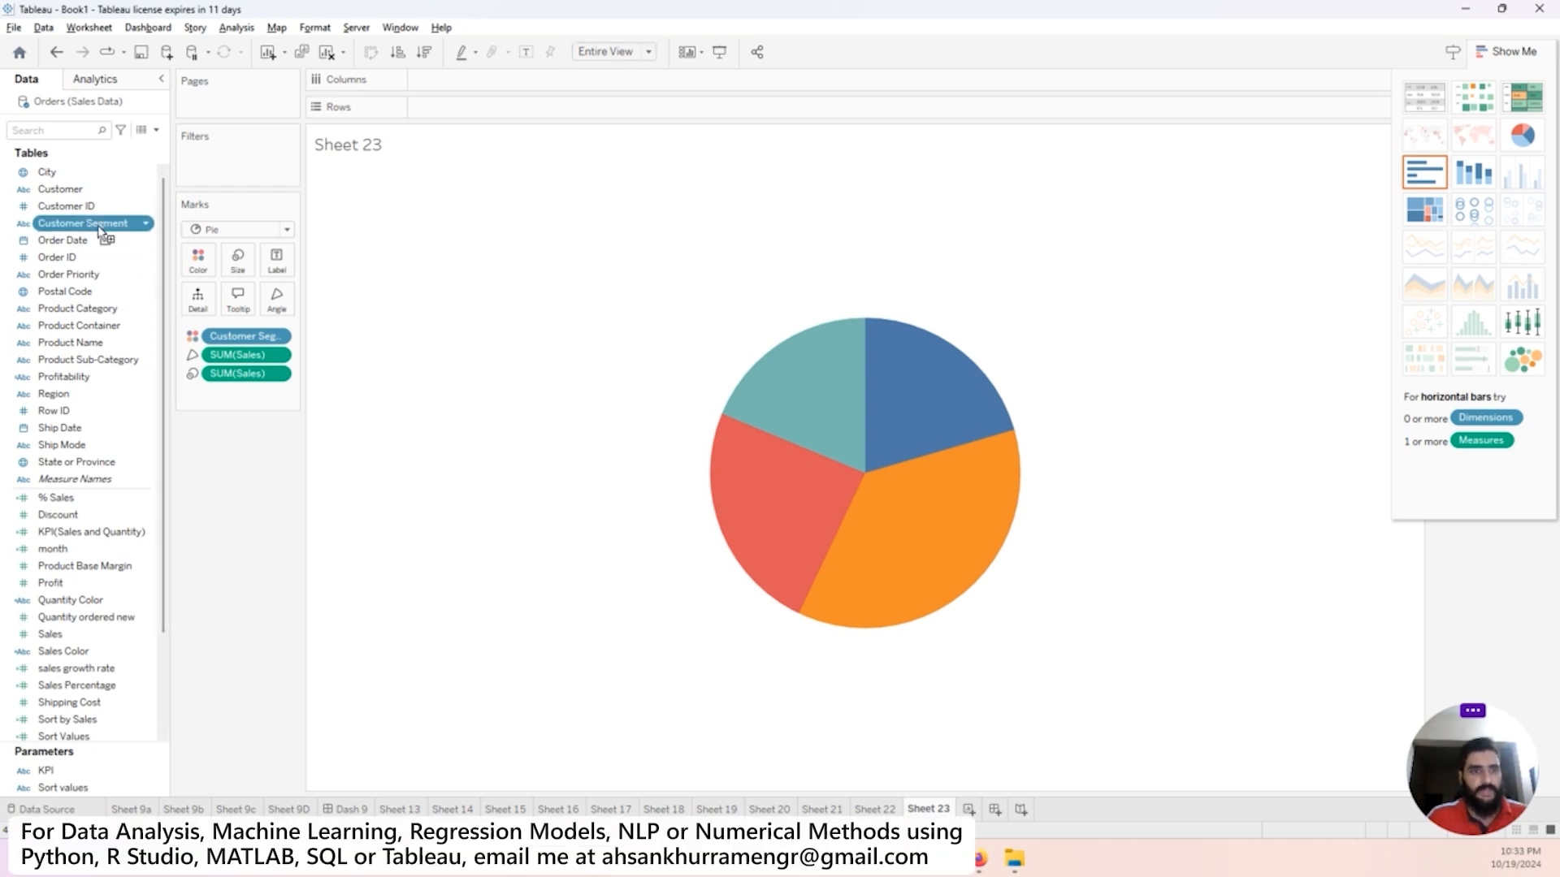
pyautogui.moveTo(100, 231); pyautogui.dragTo(276, 266)
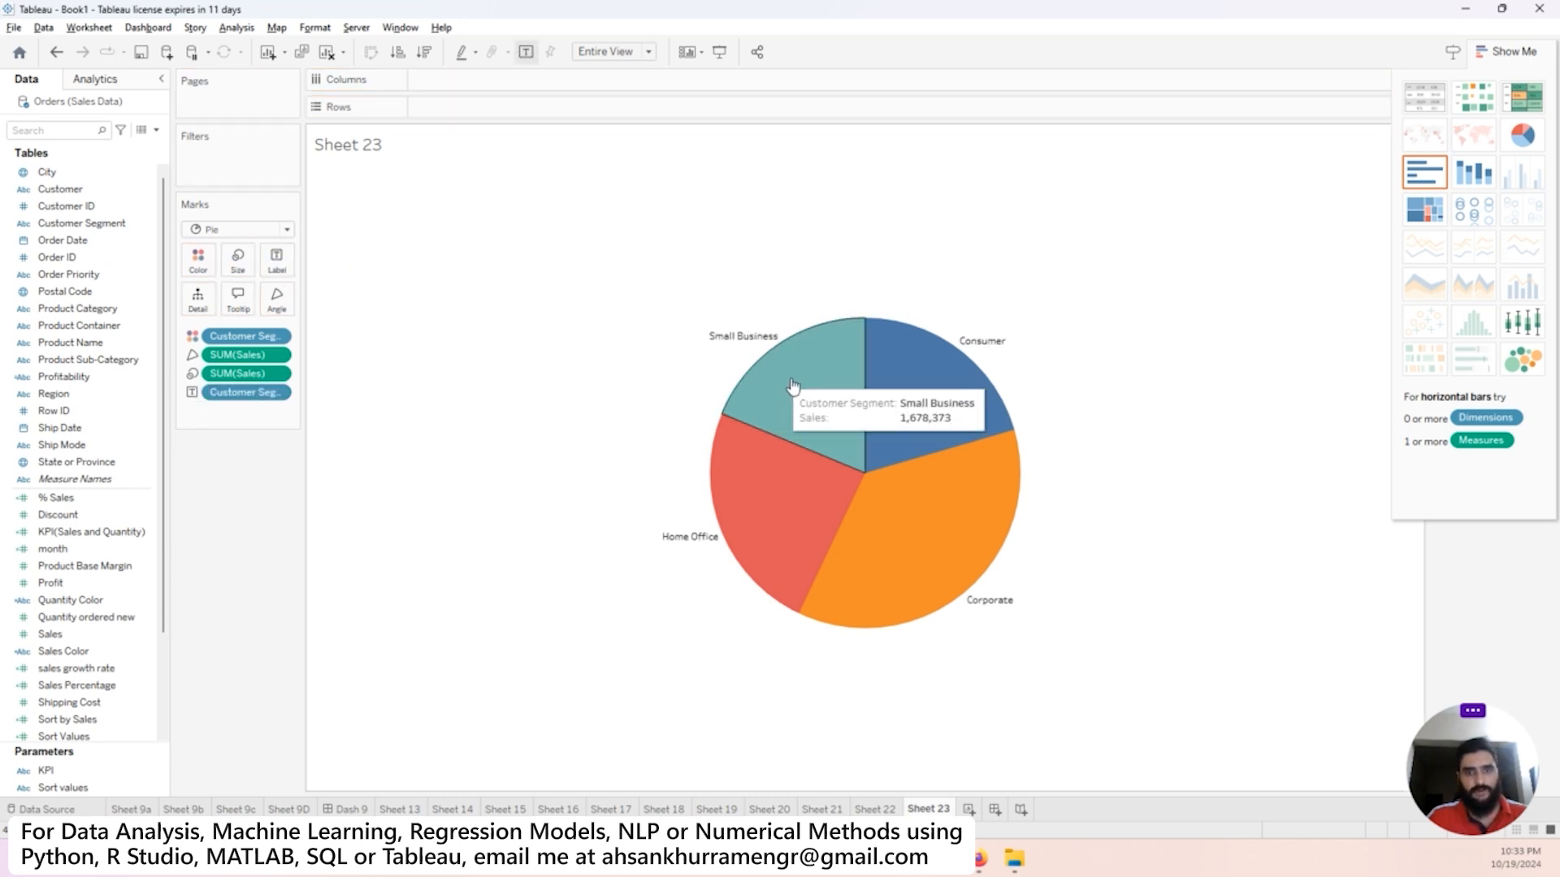
pyautogui.scroll(-1, 118, 571)
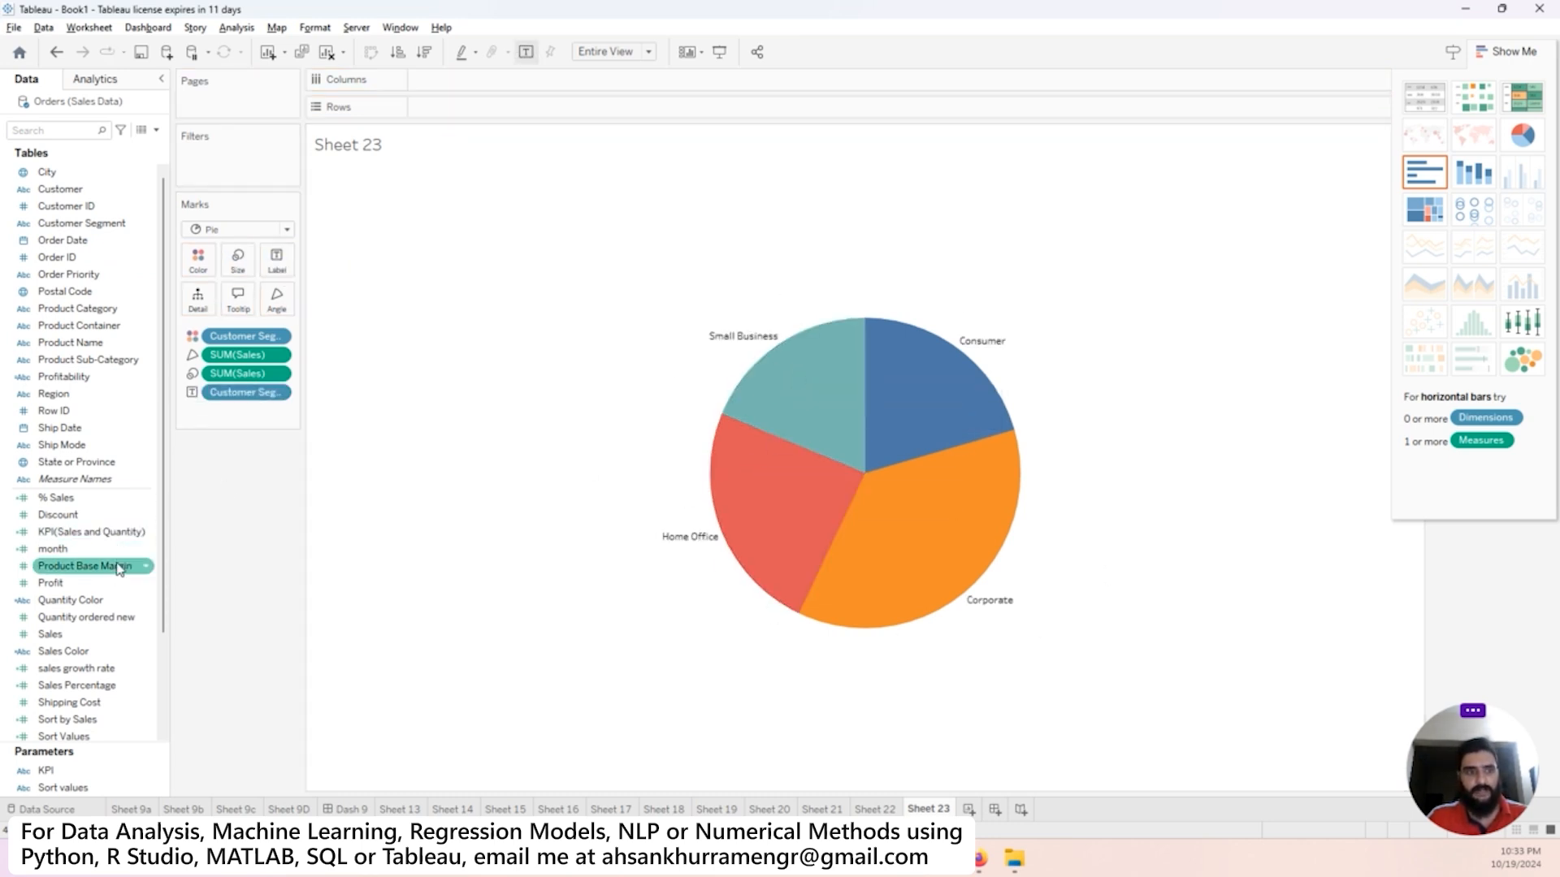
pyautogui.moveTo(86, 585); pyautogui.dragTo(275, 262)
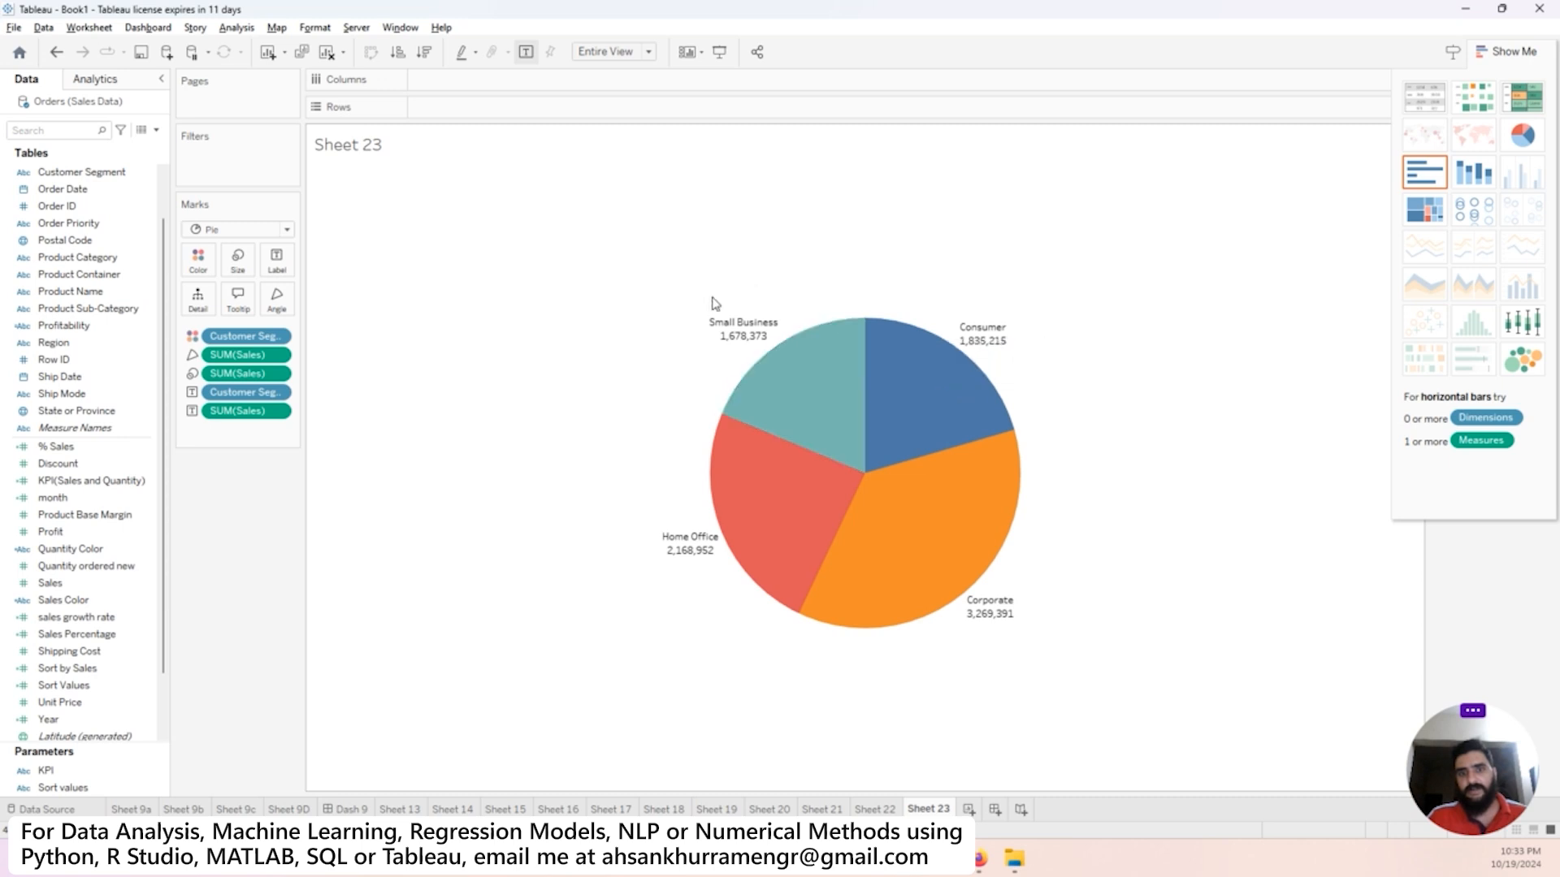
# Step: Rename the pie chart worksheet as A
pyautogui.moveTo(918, 520)
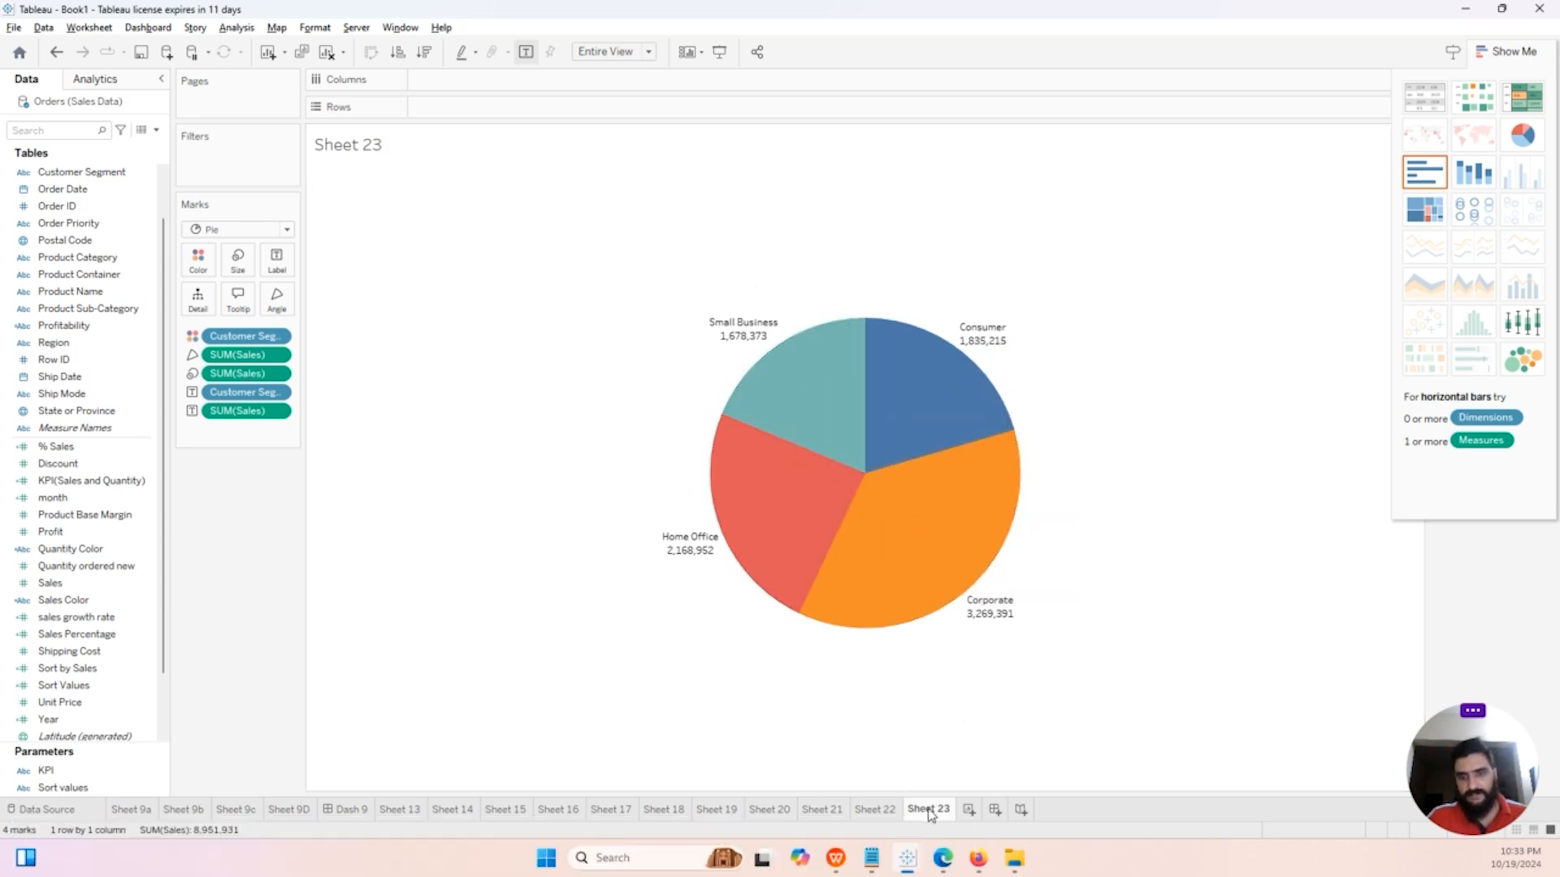
pyautogui.moveTo(954, 597)
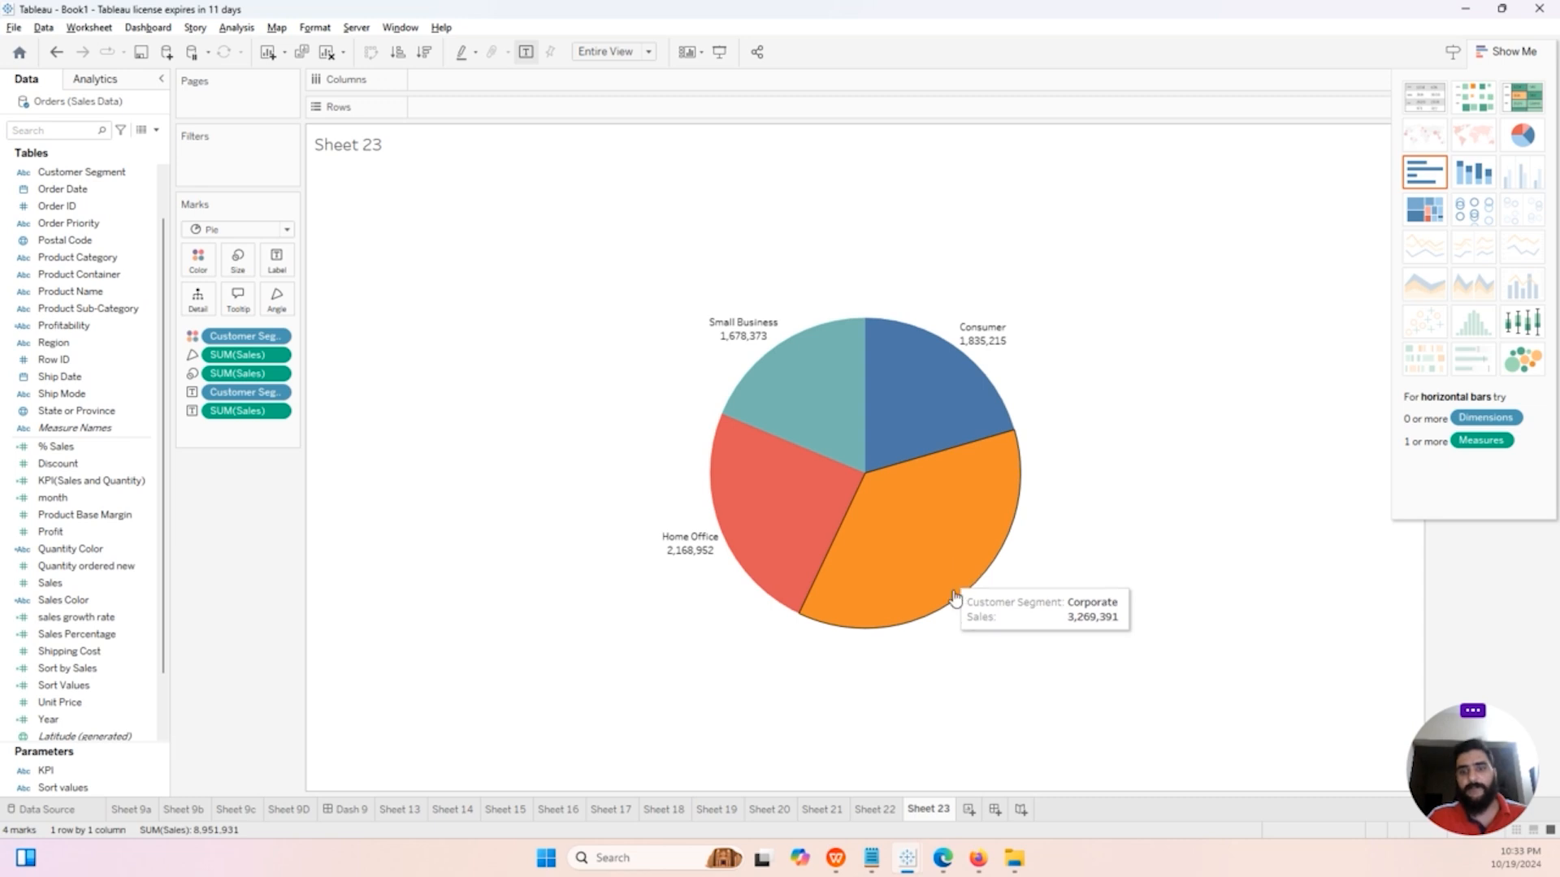
pyautogui.doubleClick(928, 810)
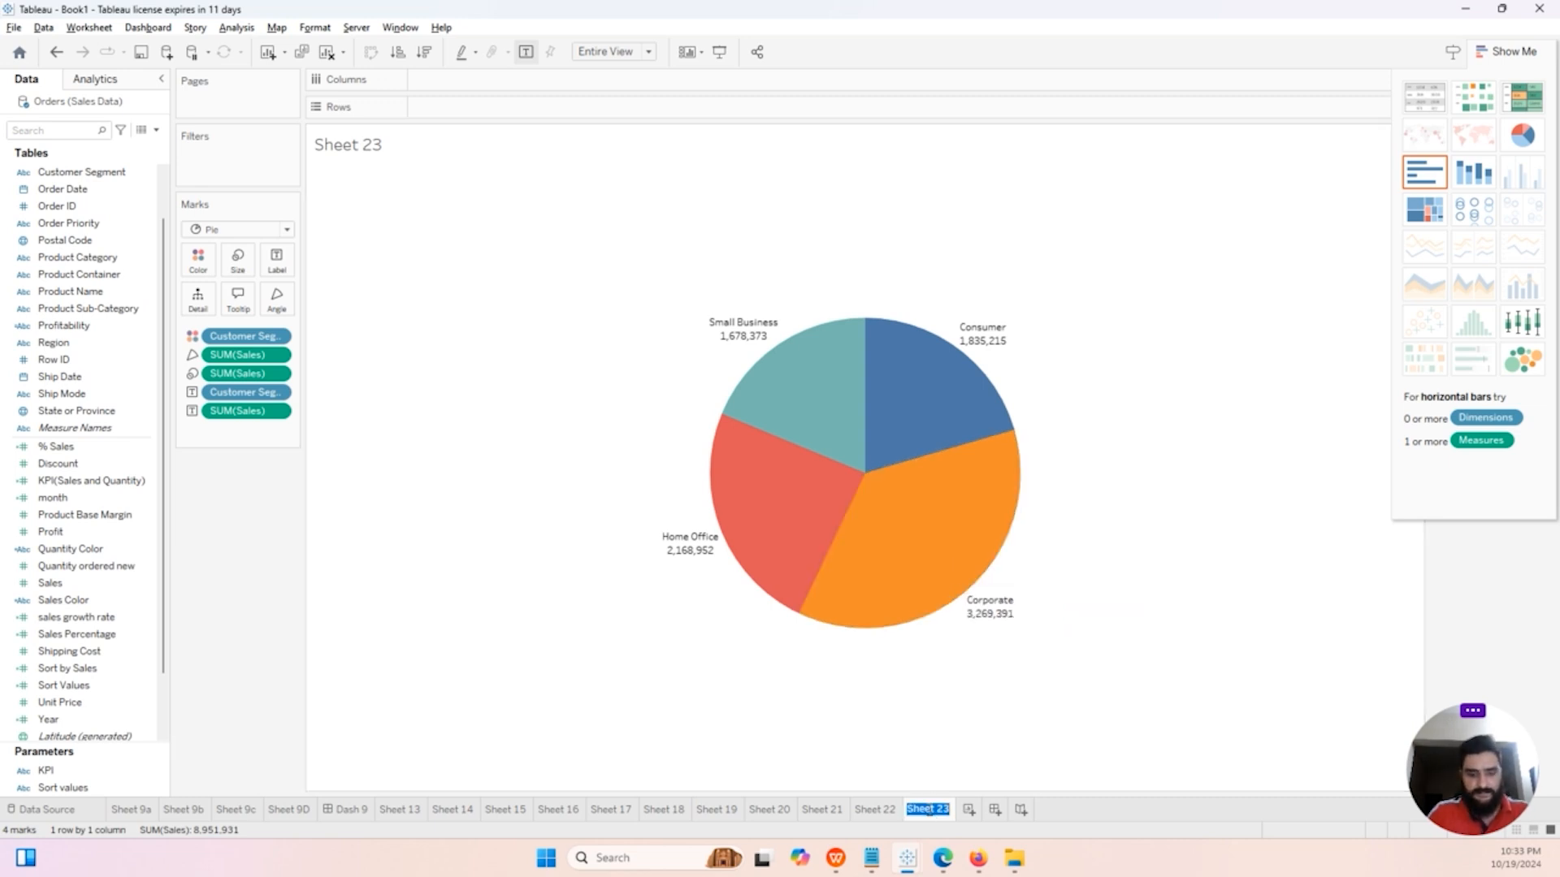
pyautogui.write('A')
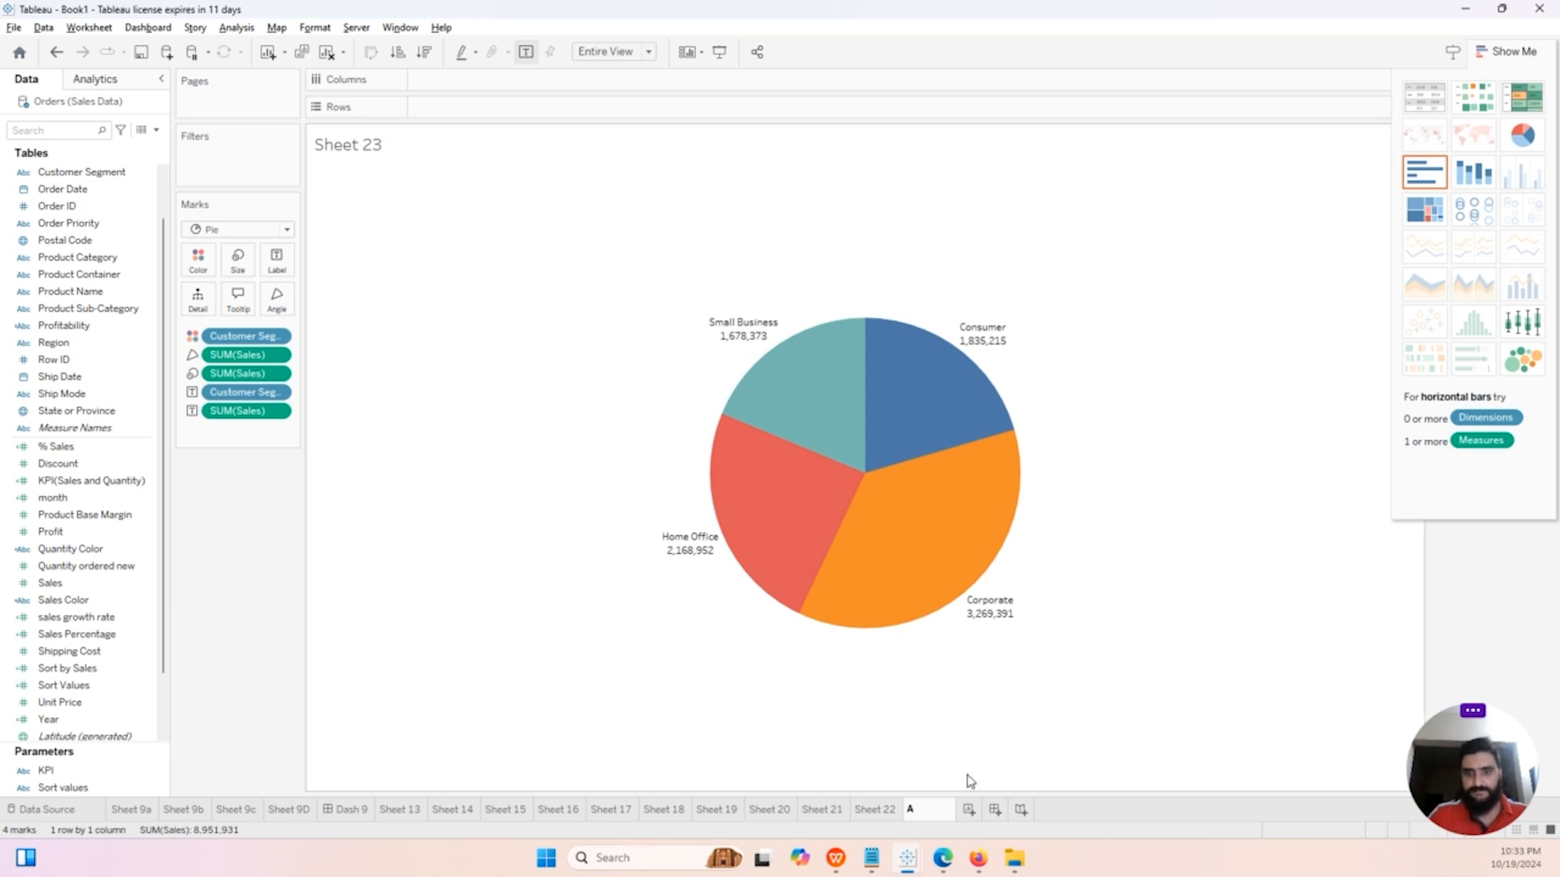
pyautogui.press('Return')
# Step: Create a bar chart on a new worksheet with Product Sub-Category on Columns and Quantity ordered new on Rows
pyautogui.click(933, 811)
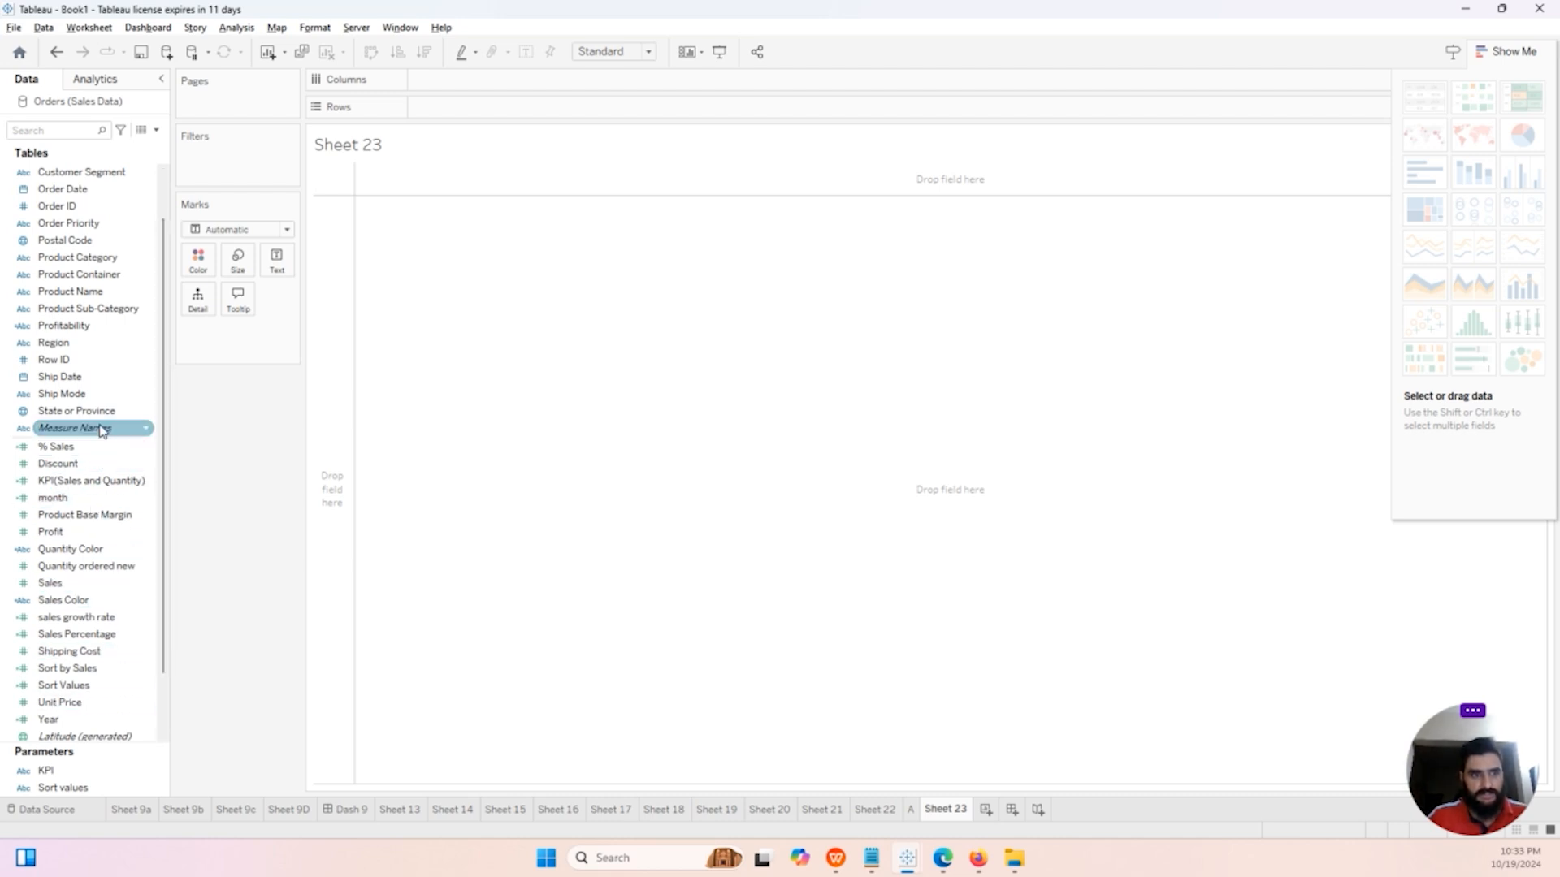
pyautogui.scroll(1, 101, 429)
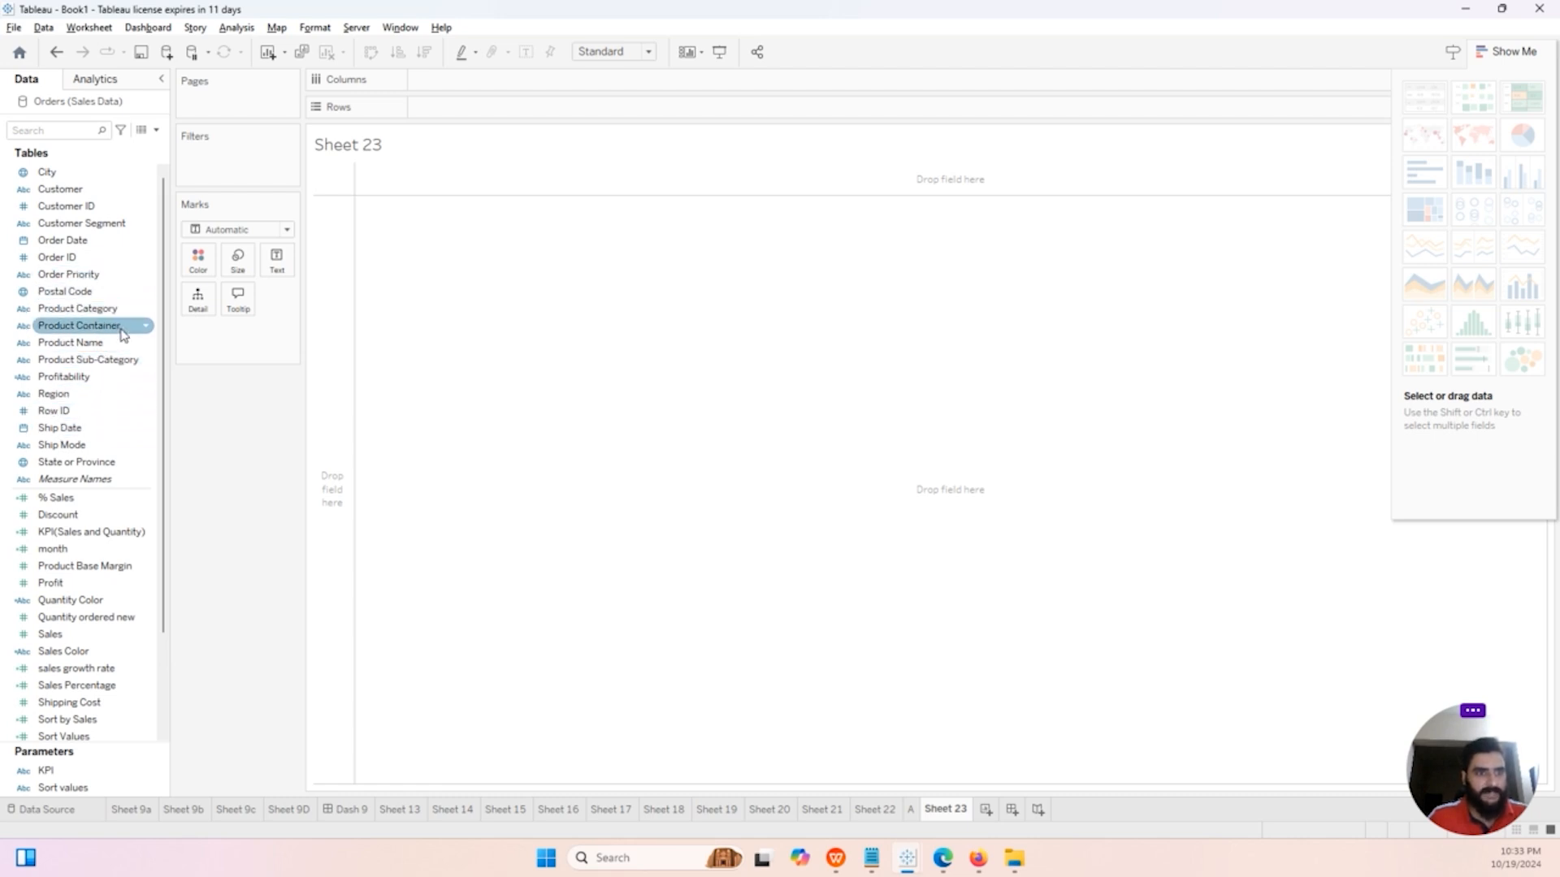
pyautogui.moveTo(122, 360); pyautogui.dragTo(467, 82)
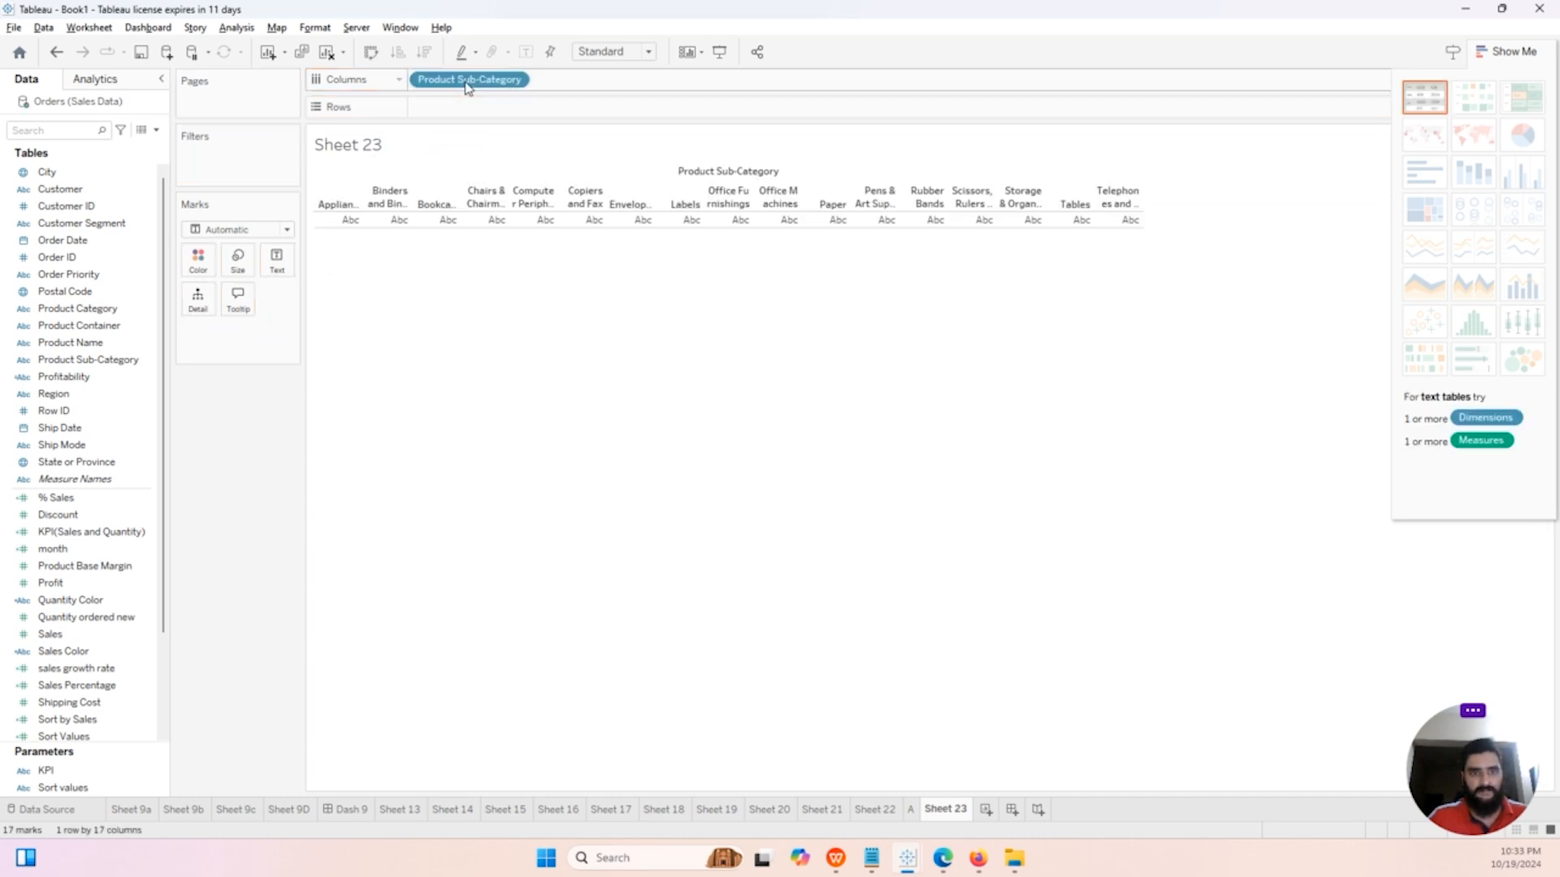
pyautogui.scroll(-1, 91, 569)
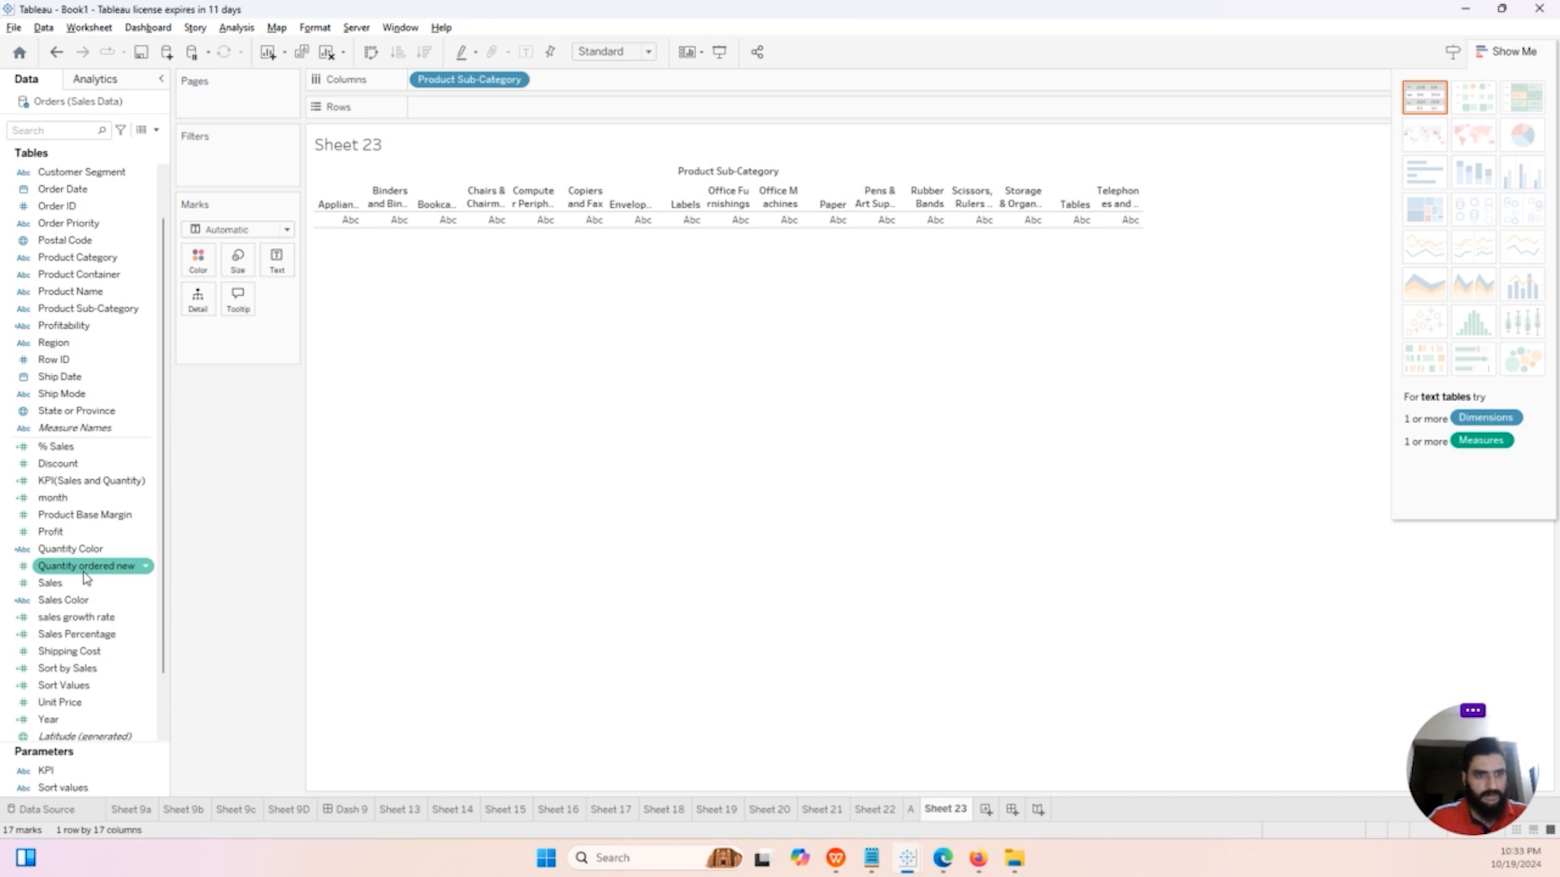
pyautogui.moveTo(86, 577); pyautogui.dragTo(523, 114)
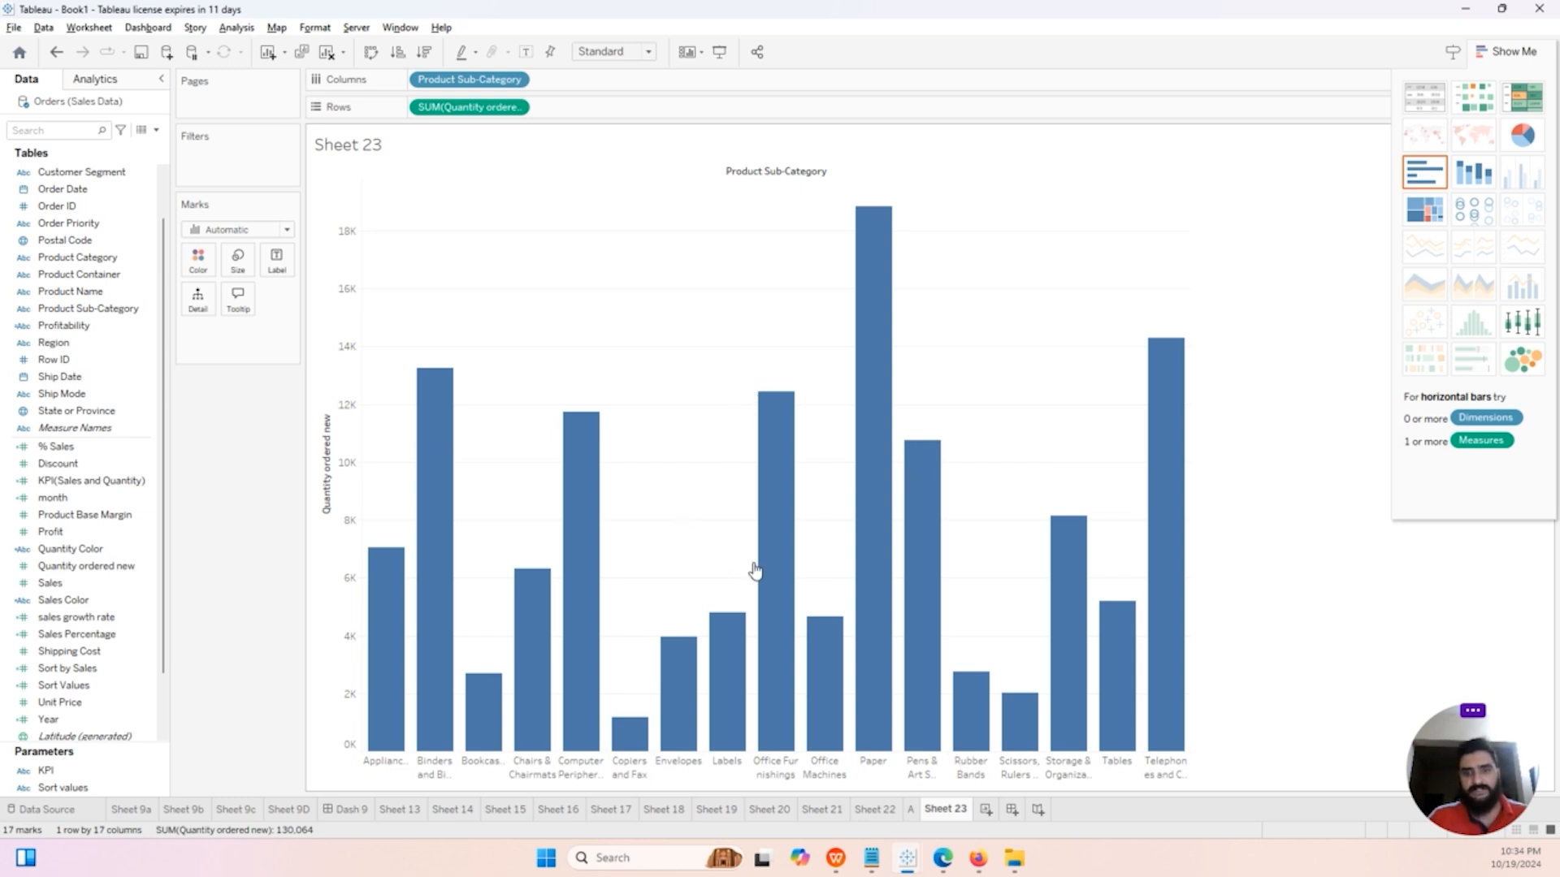
pyautogui.moveTo(769, 565)
pyautogui.moveTo(942, 645)
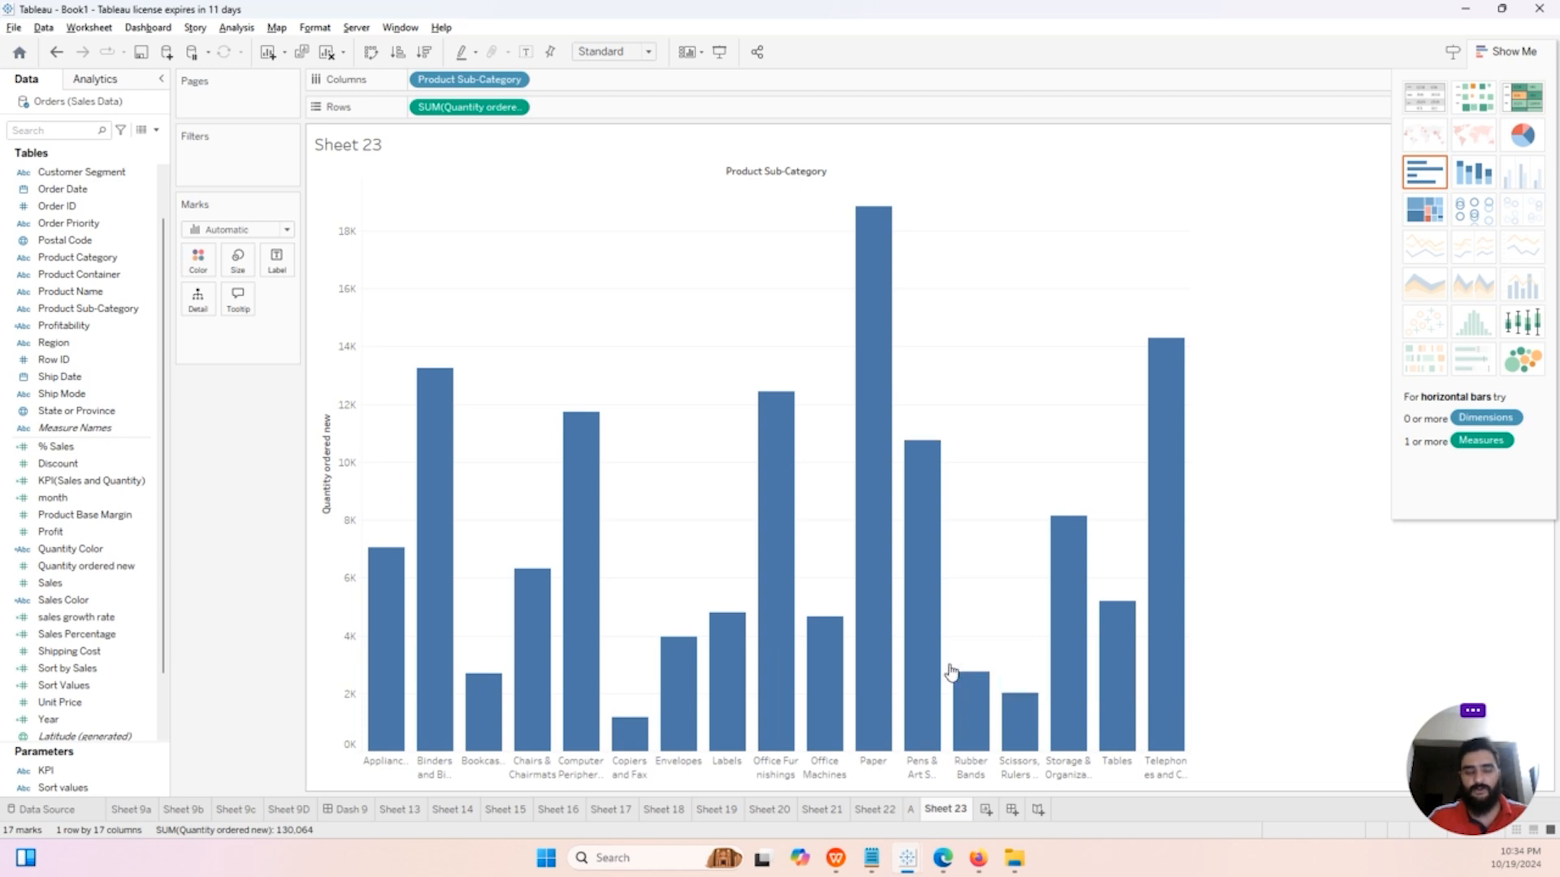
# Step: Create a filled map on a new worksheet from the State or Province field
pyautogui.click(987, 812)
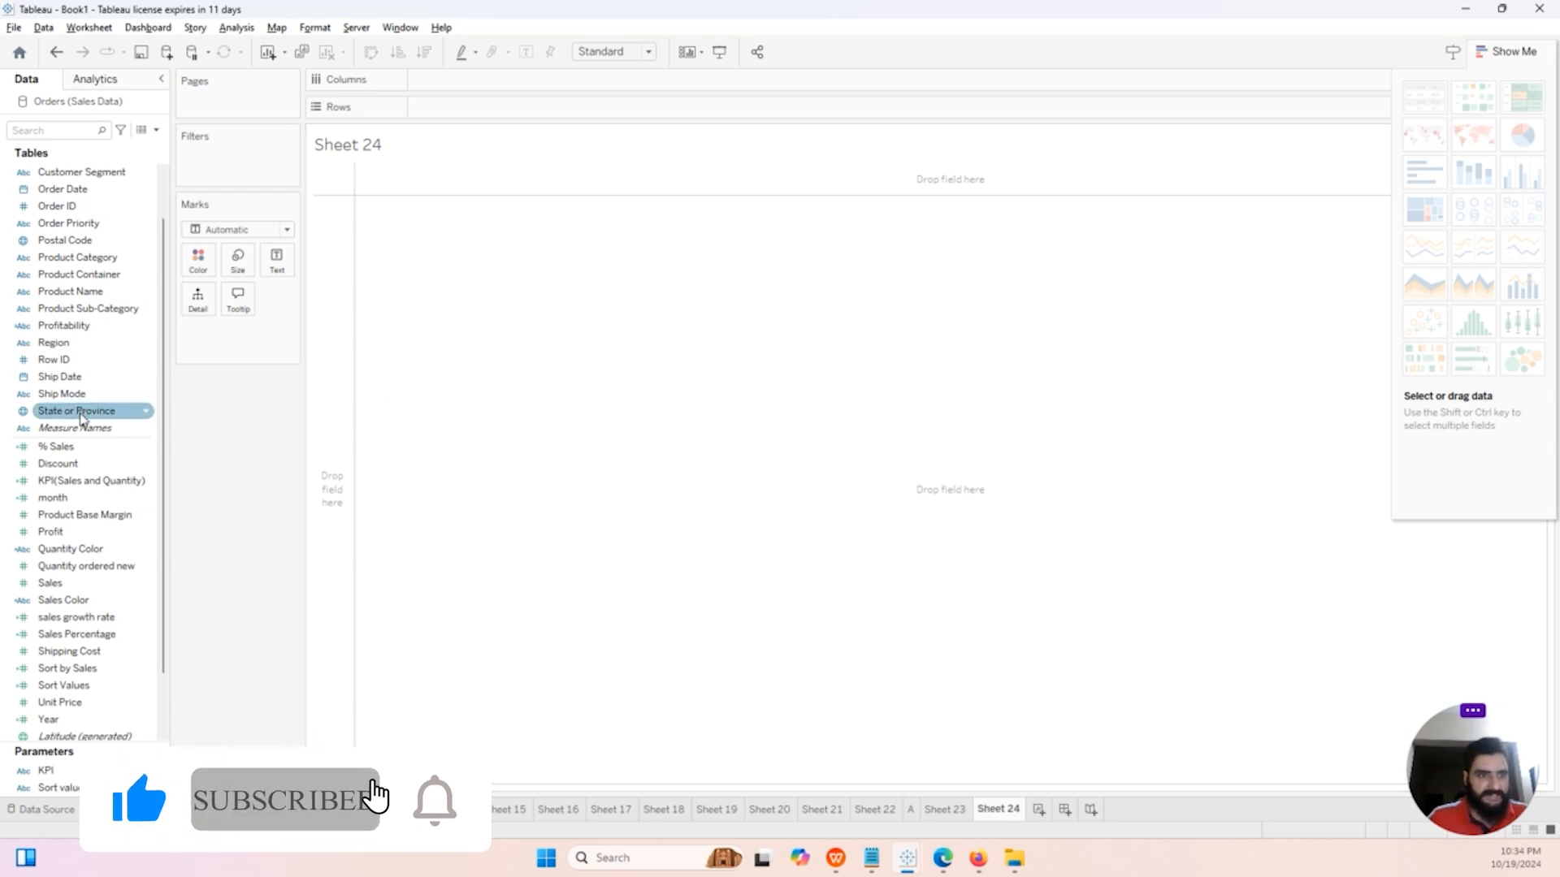
pyautogui.scroll(-1, 98, 418)
pyautogui.click(108, 361)
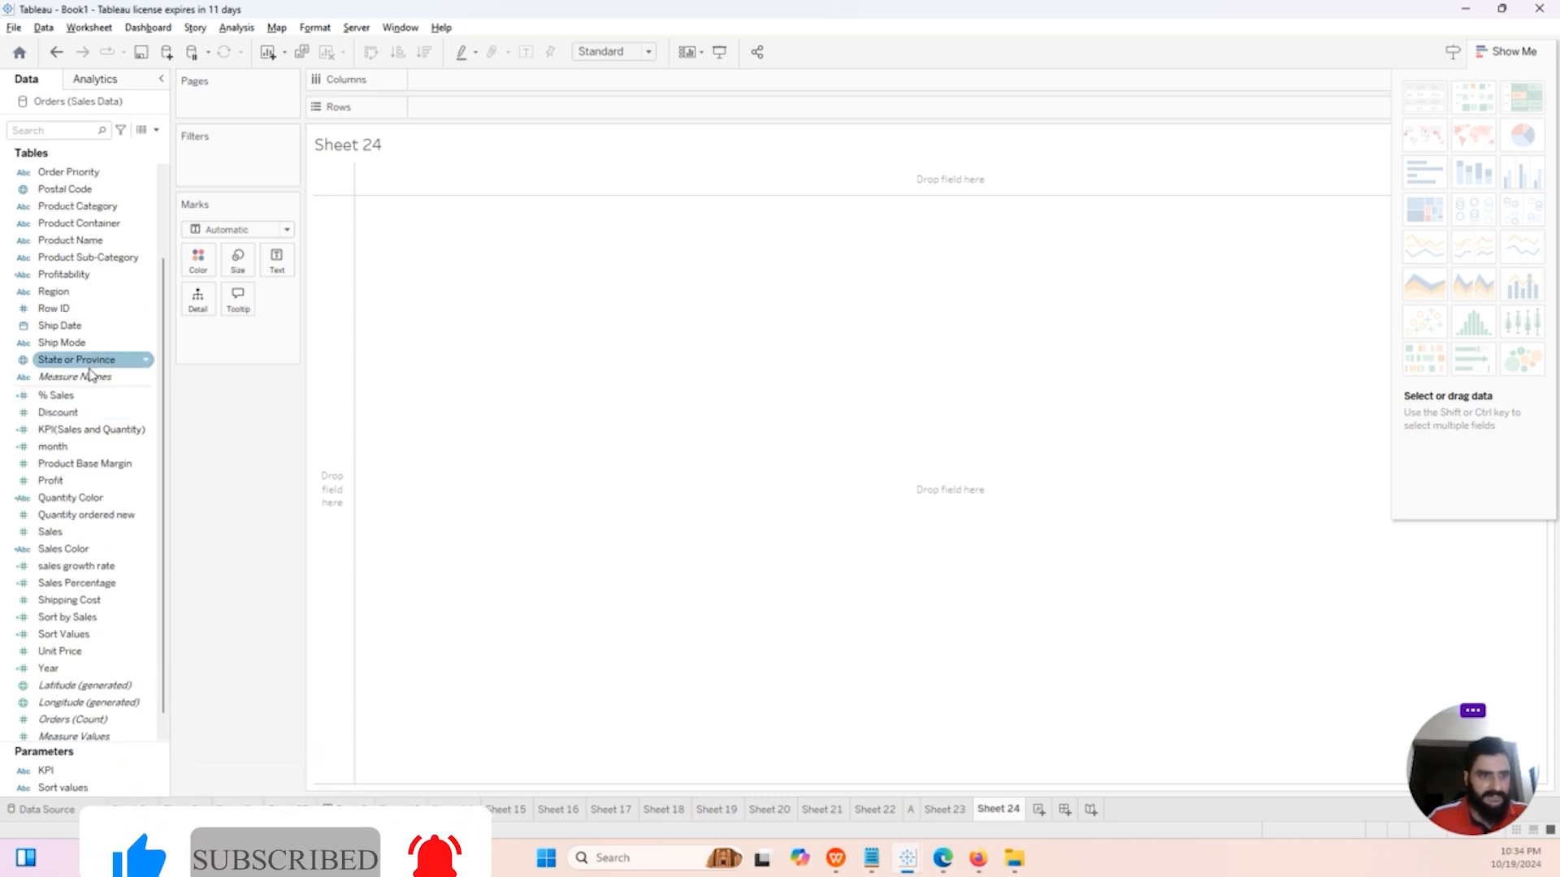
pyautogui.moveTo(81, 363); pyautogui.dragTo(451, 109)
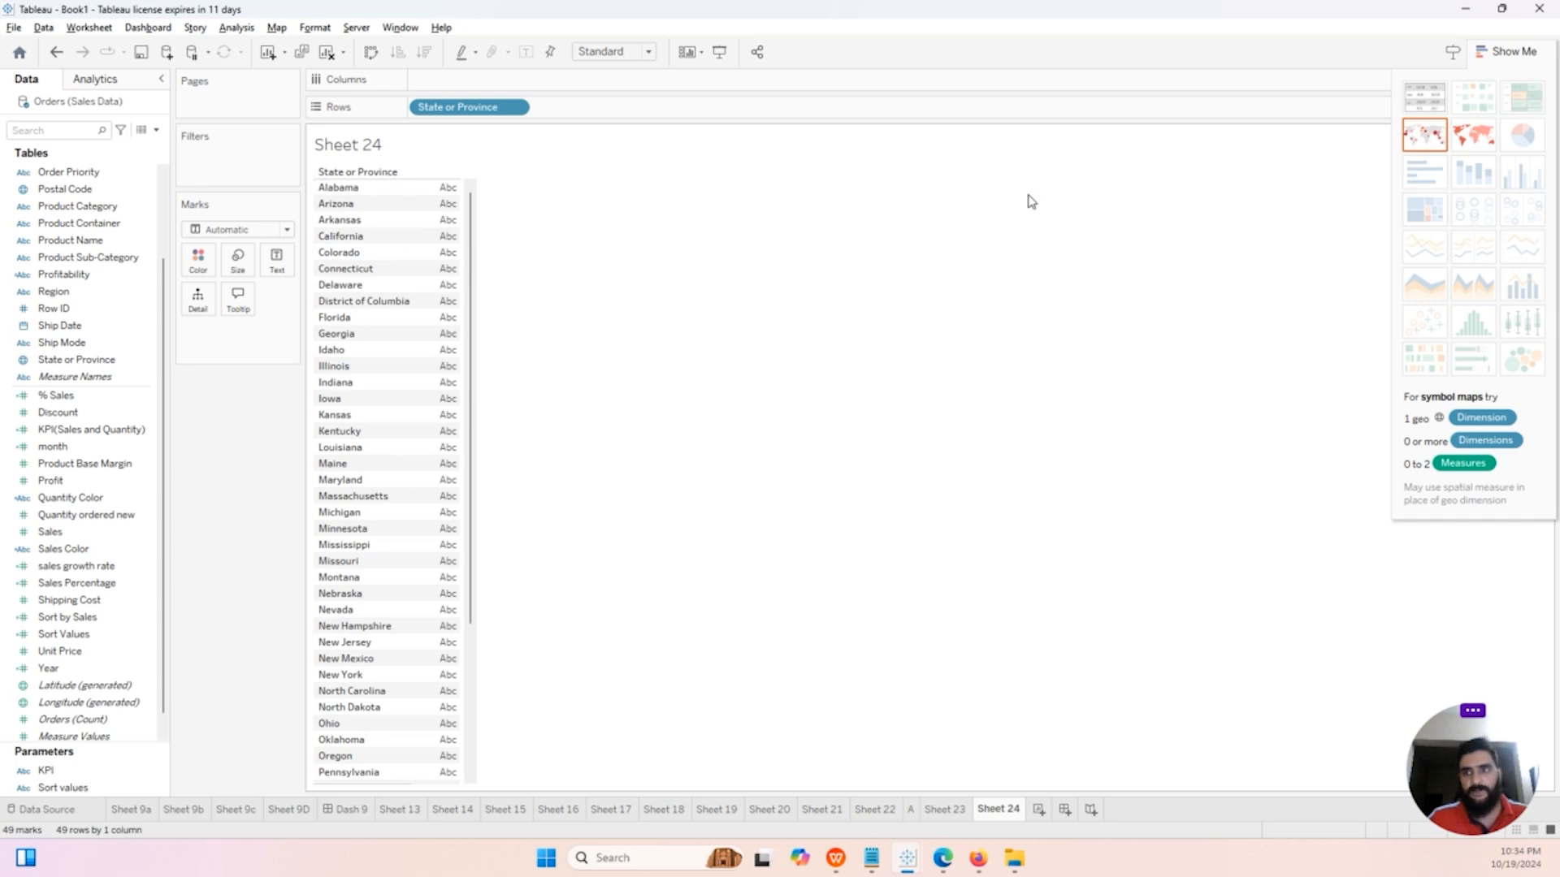
pyautogui.click(1497, 53)
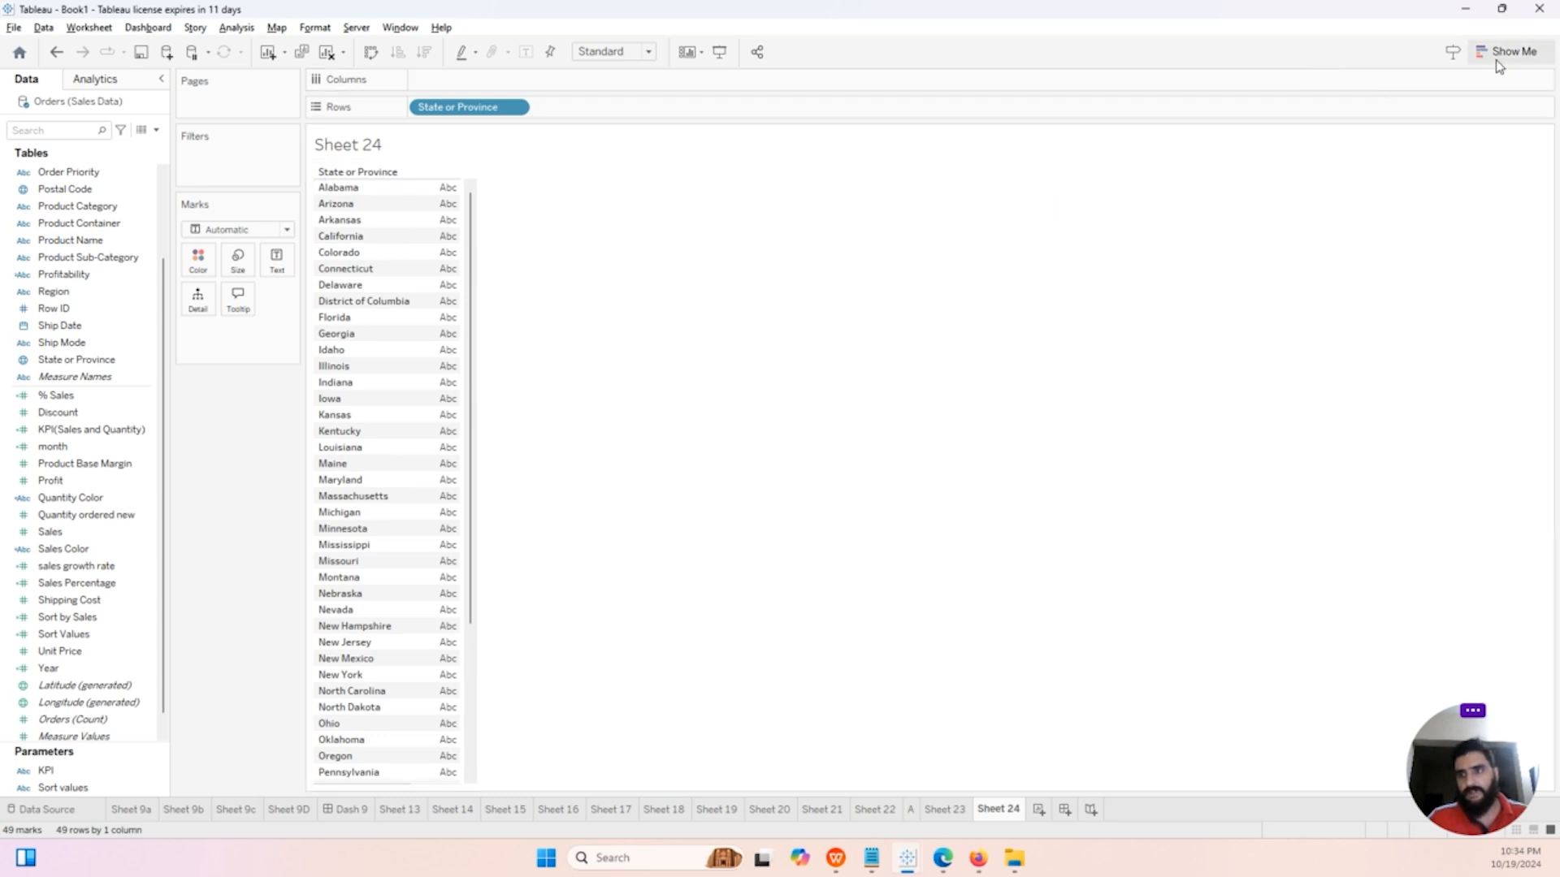
pyautogui.click(1497, 53)
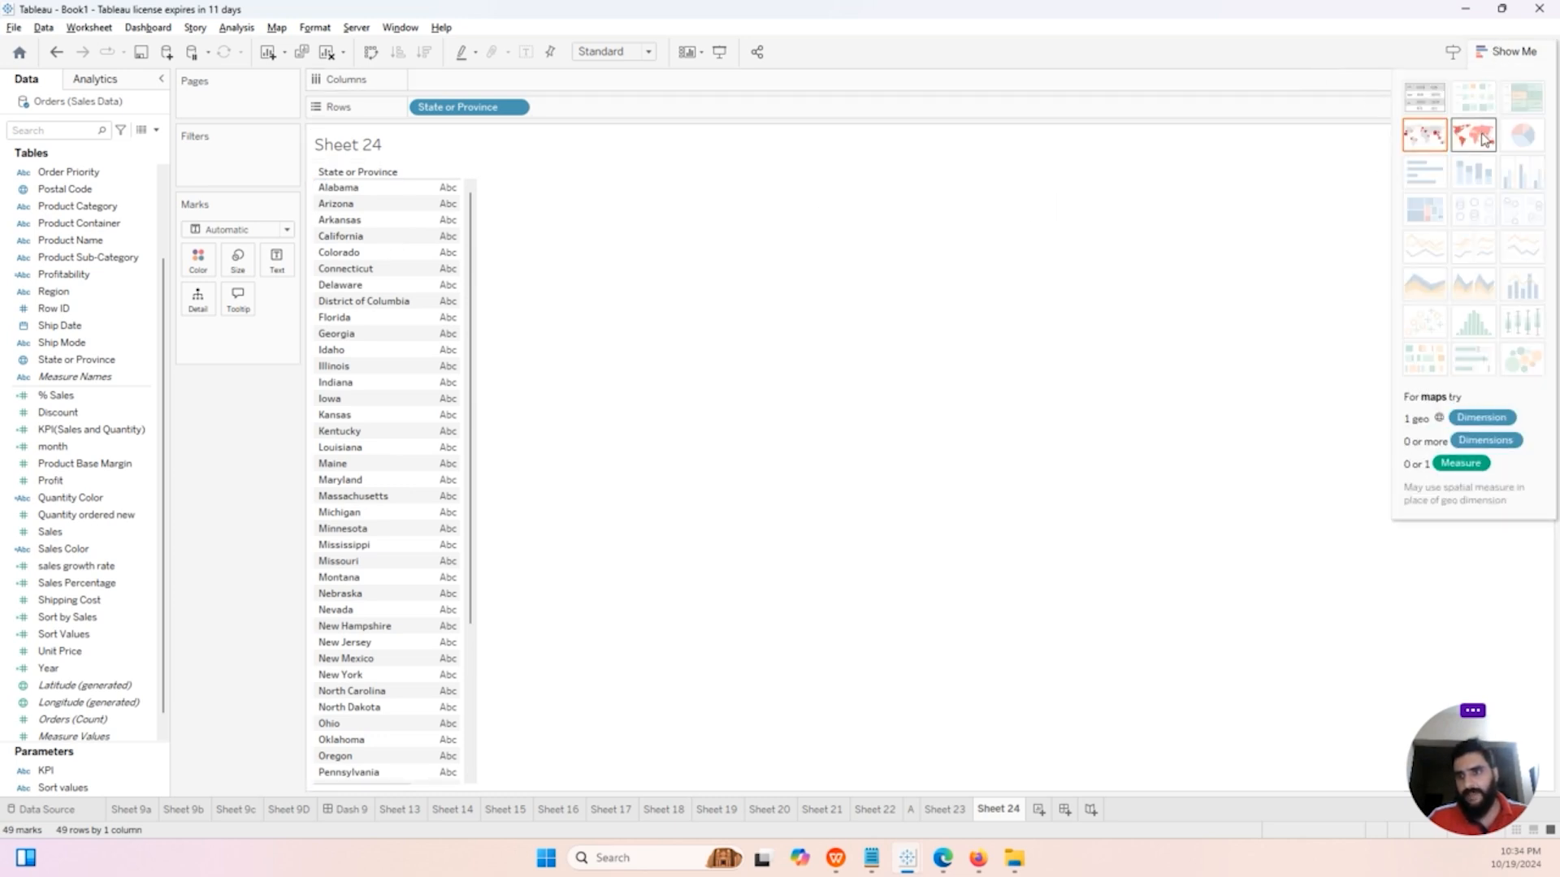
pyautogui.click(1482, 138)
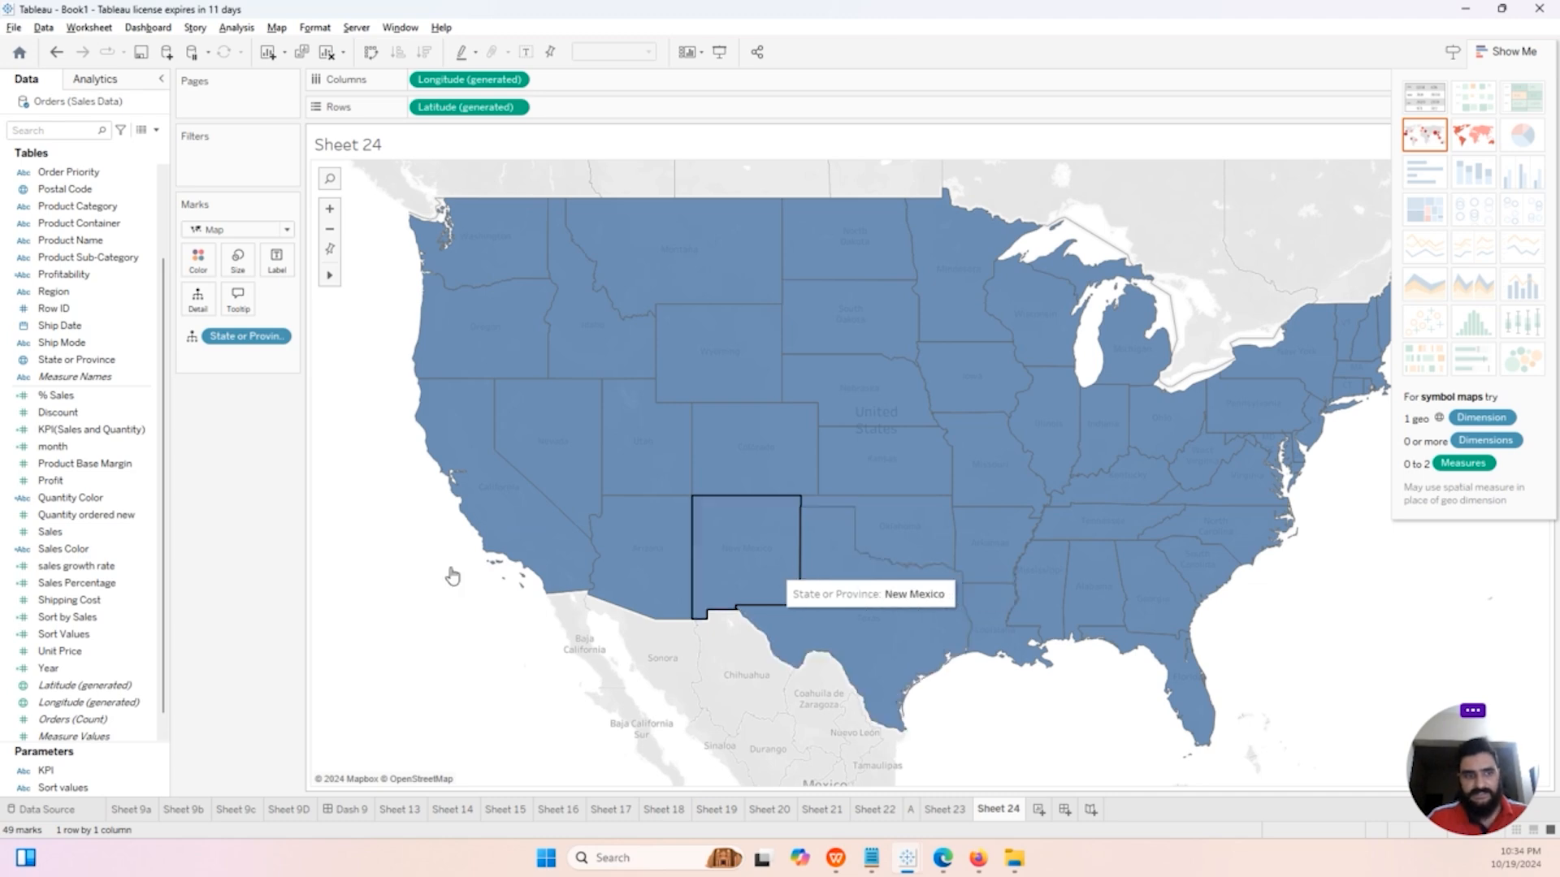
# Step: Label the map's states with State or Province and color them by Profit, leaving the color legend uncovered
pyautogui.click(106, 365)
pyautogui.moveTo(108, 368); pyautogui.dragTo(276, 258)
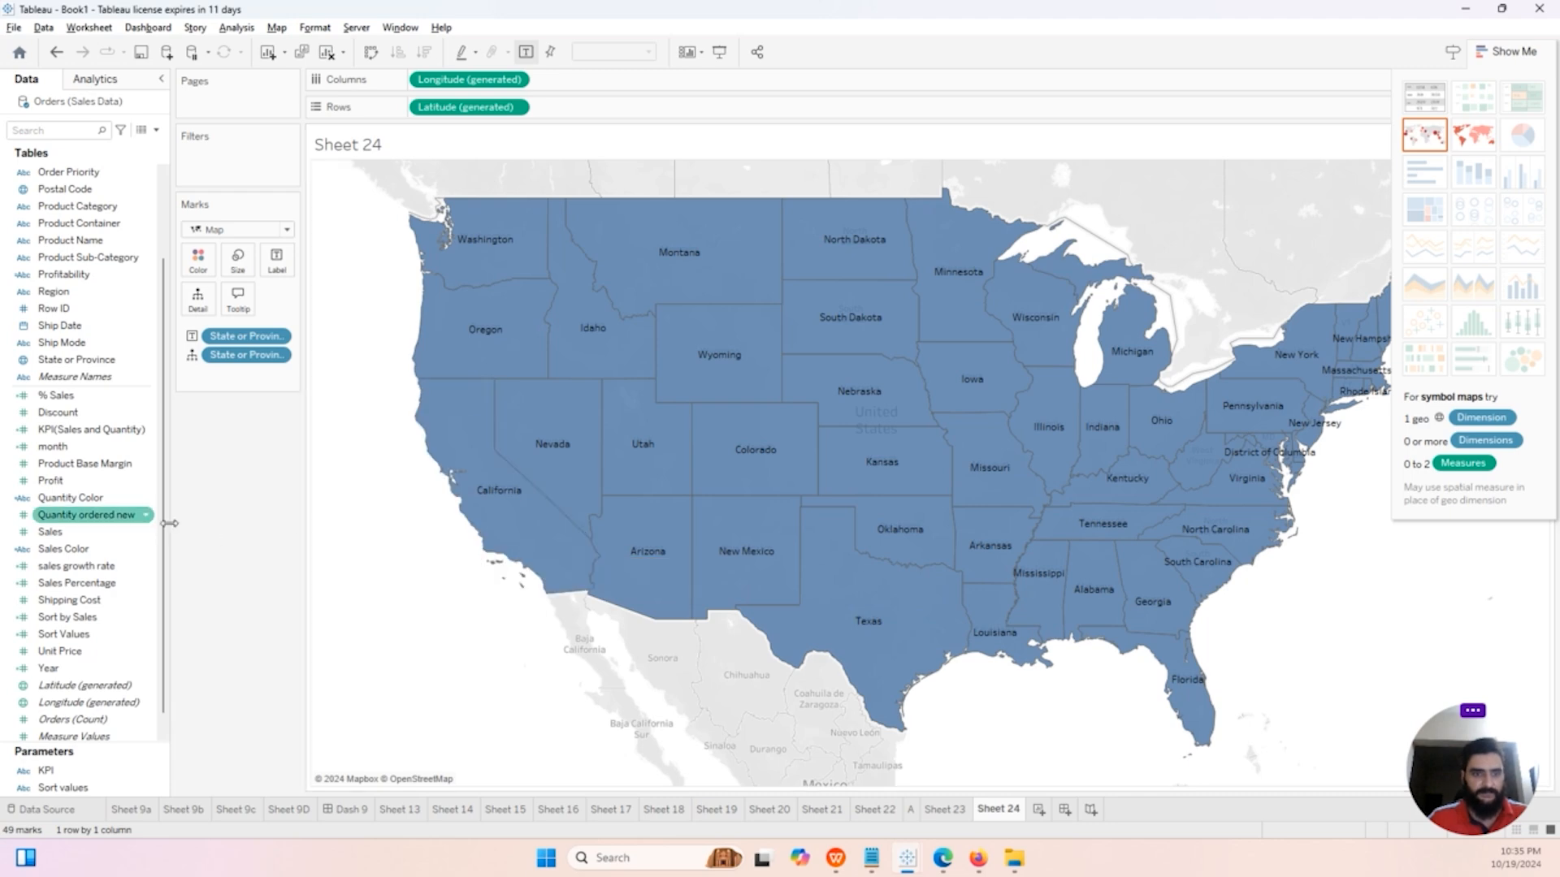
pyautogui.click(91, 565)
pyautogui.scroll(-1, 93, 563)
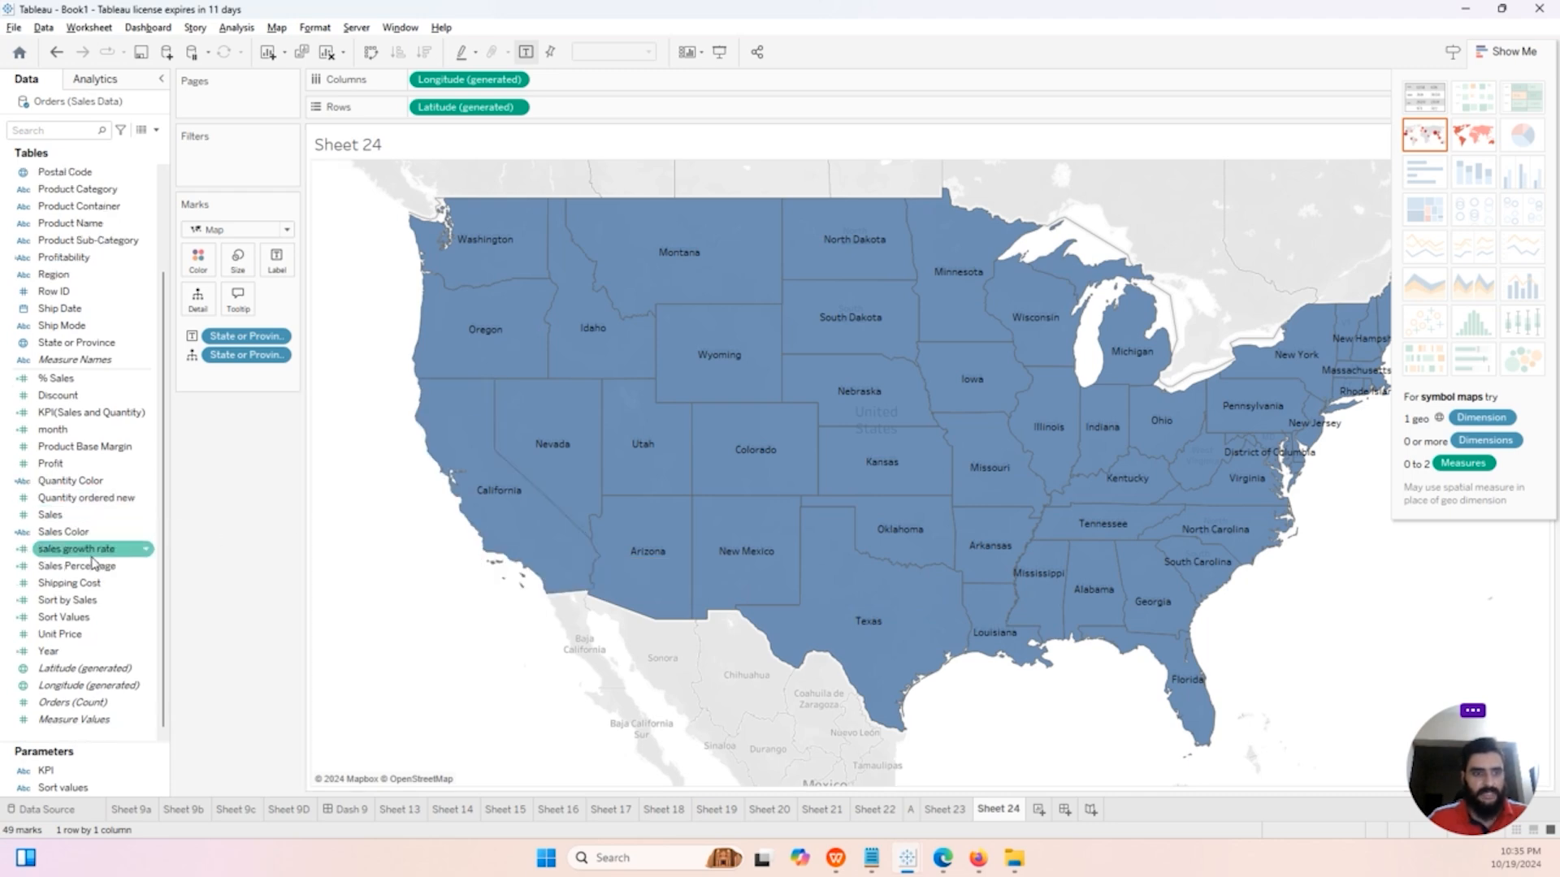
pyautogui.click(81, 465)
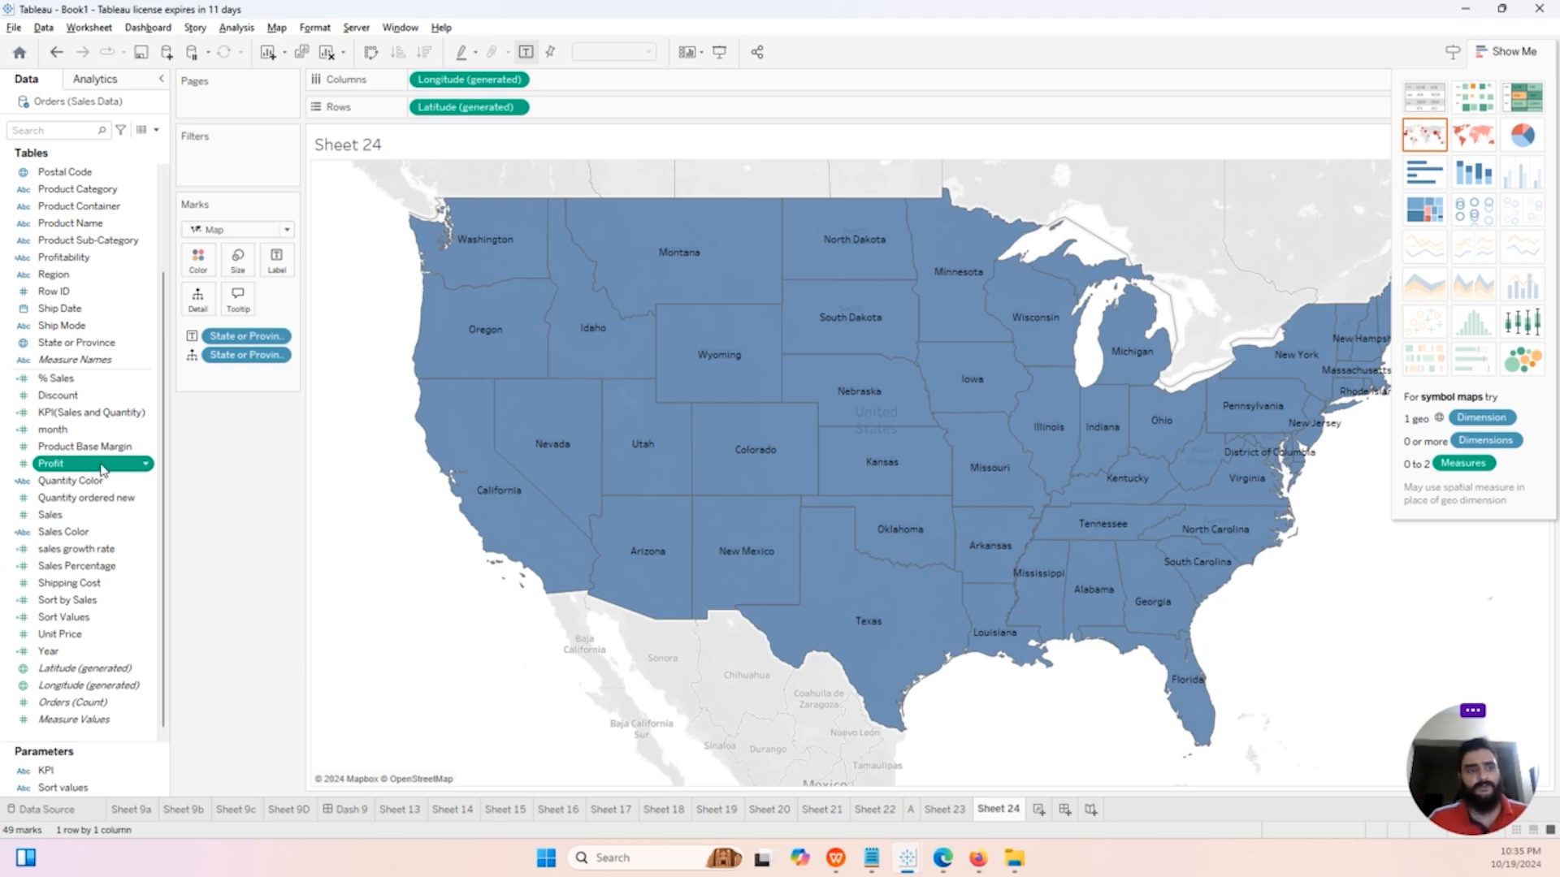
pyautogui.moveTo(102, 469); pyautogui.dragTo(197, 265)
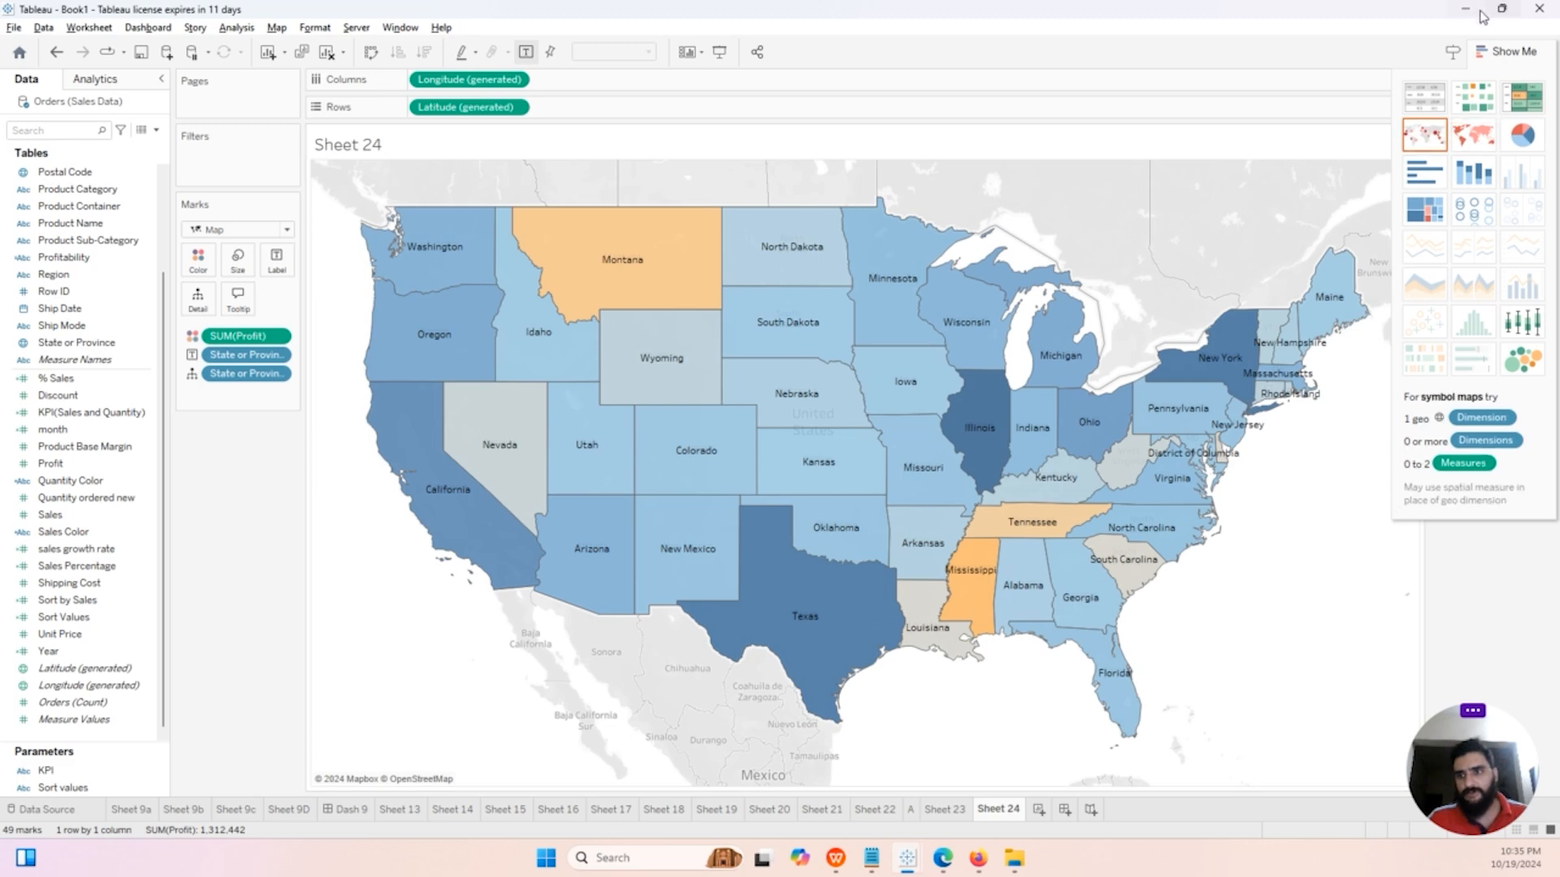
pyautogui.click(1506, 51)
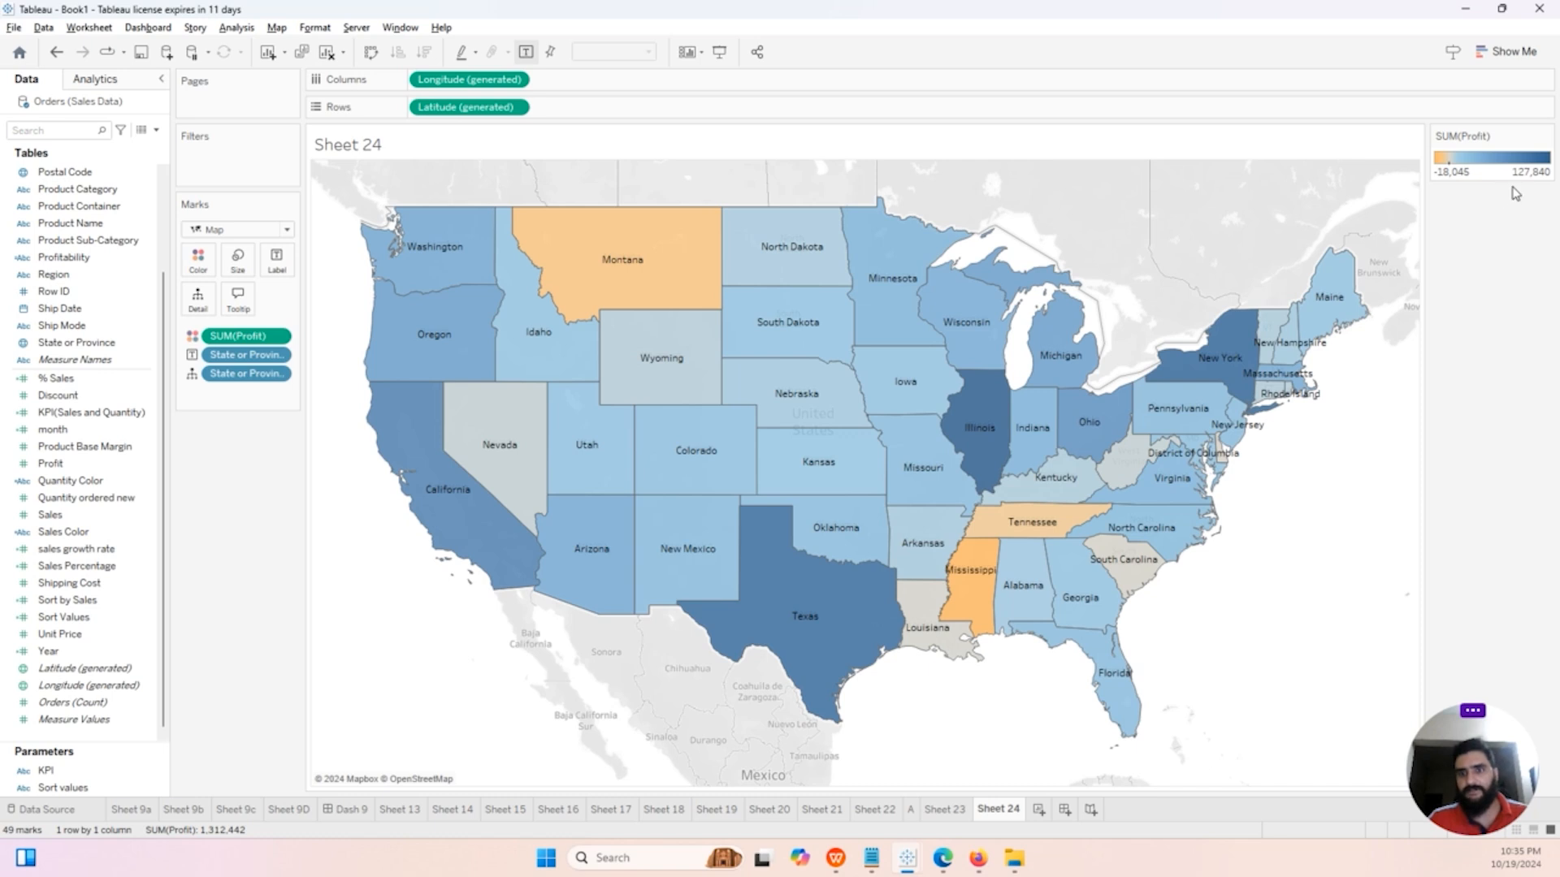
# Step: Add Profit to the state labels on the map
pyautogui.moveTo(997, 417)
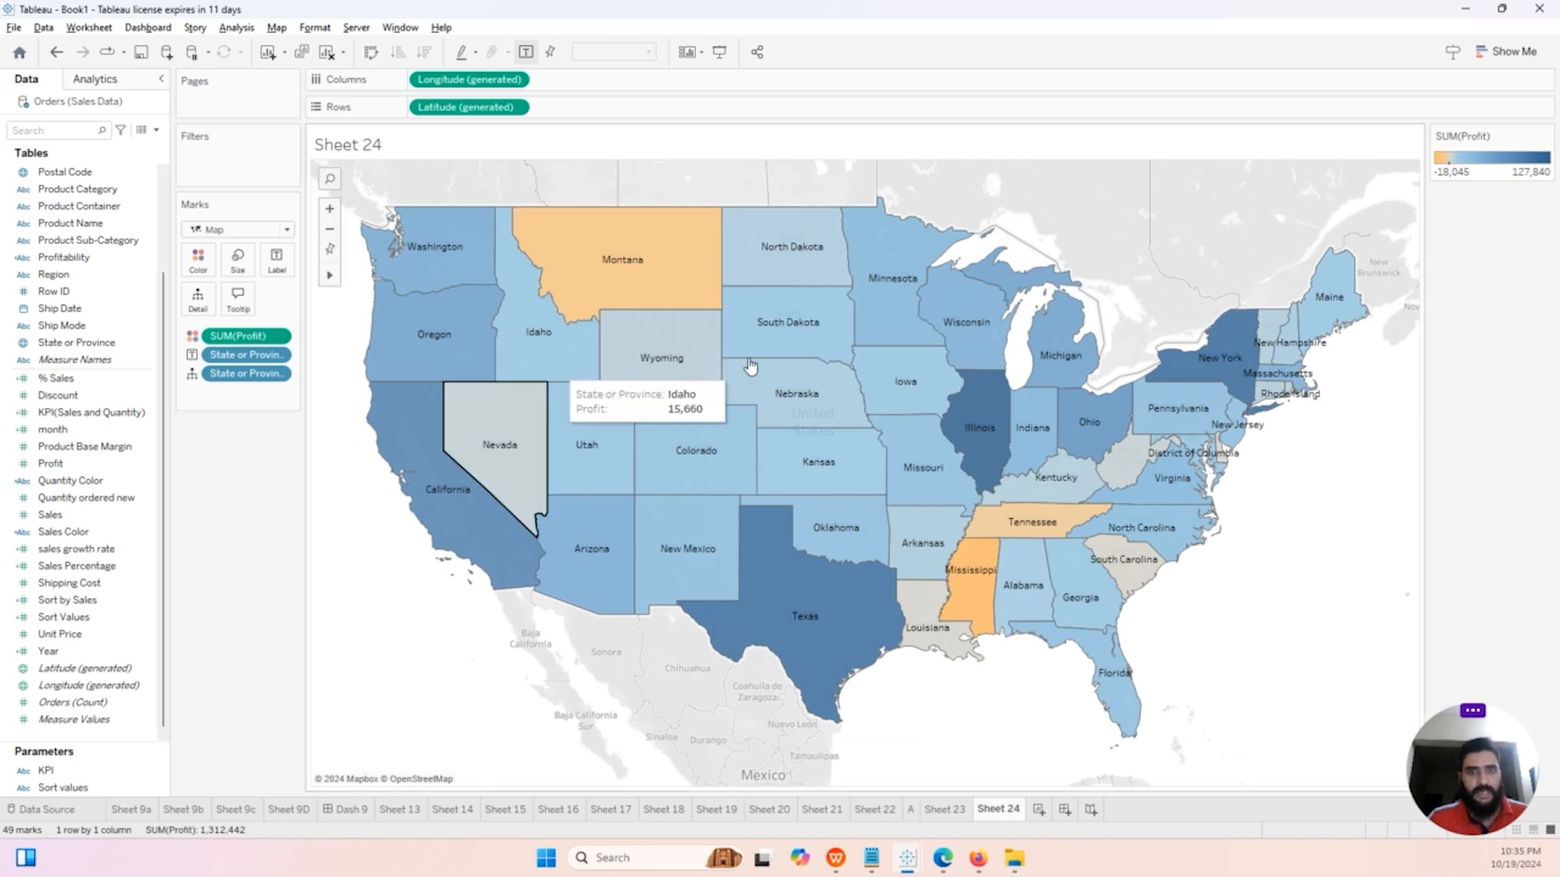
pyautogui.moveTo(659, 268)
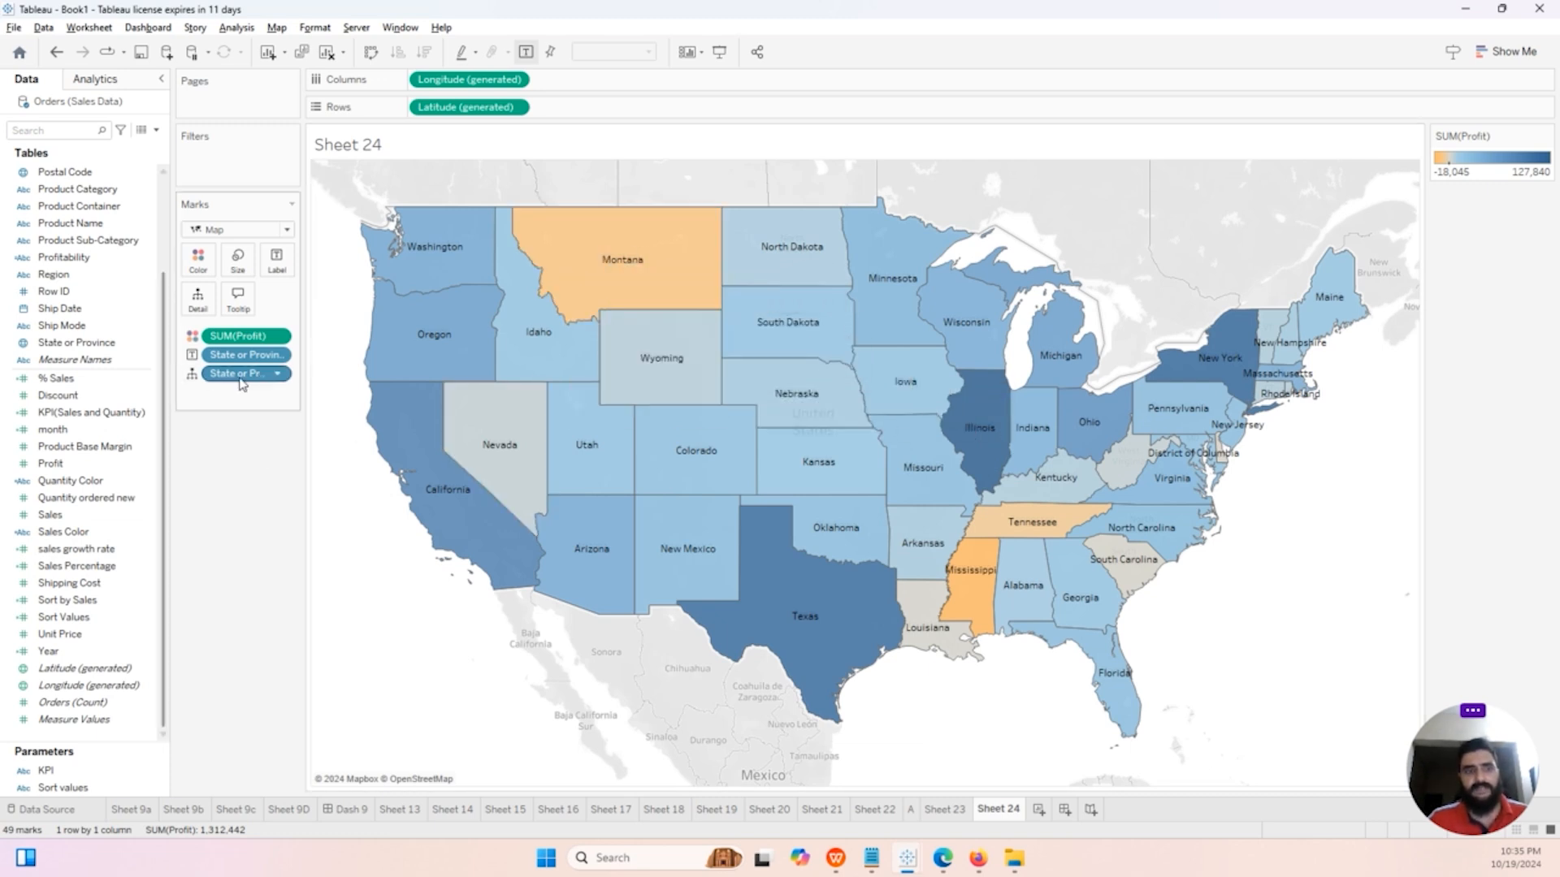
pyautogui.moveTo(755, 308)
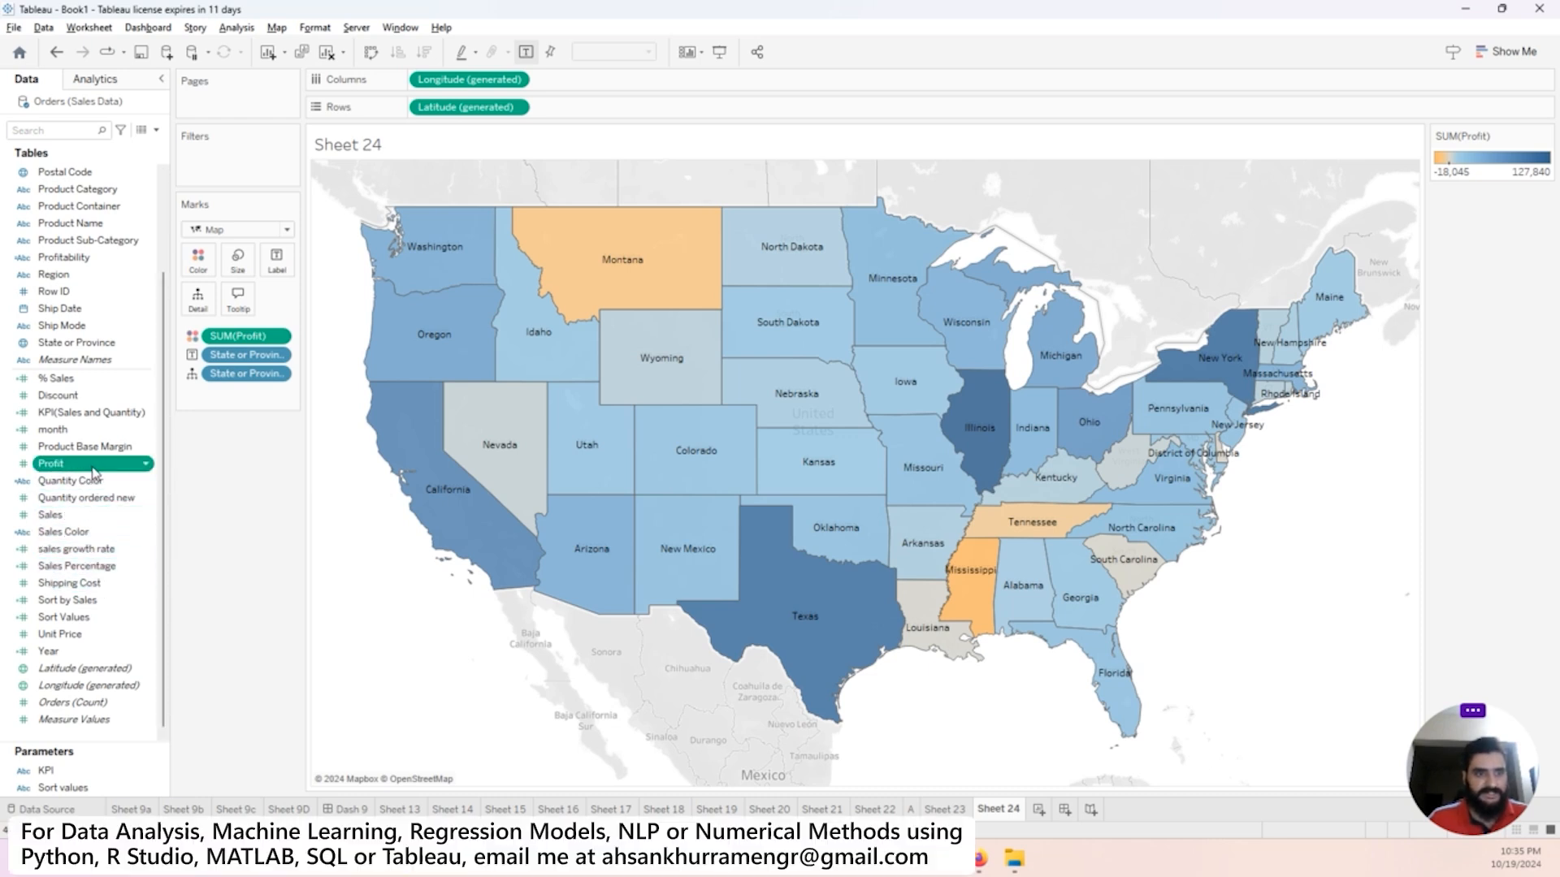
pyautogui.moveTo(92, 464); pyautogui.dragTo(277, 268)
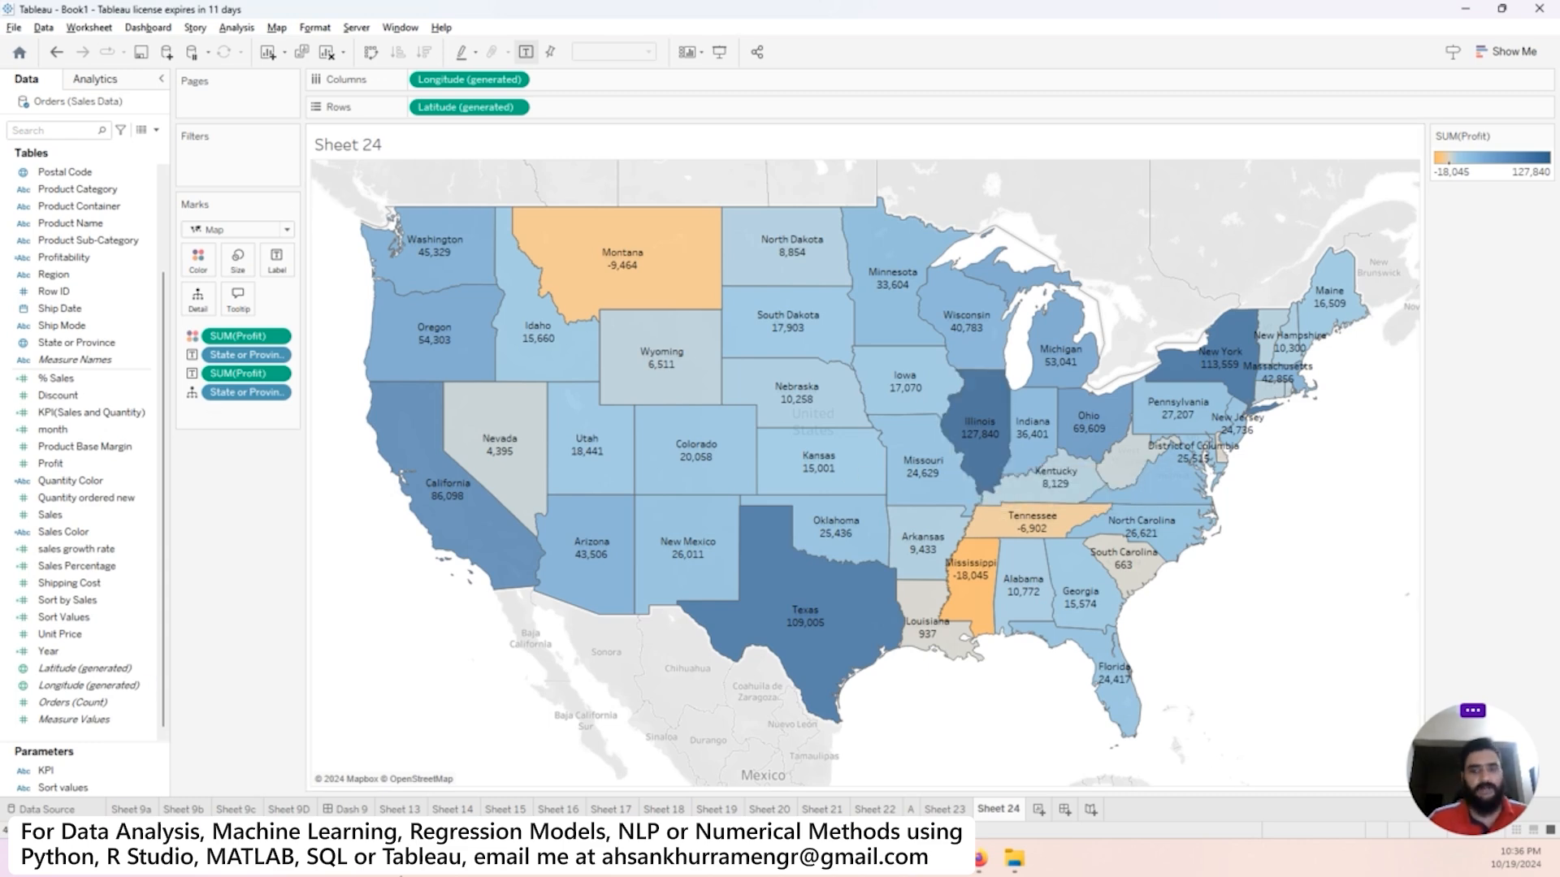
# Step: Start a table on a new worksheet with Region, Product Category and Product Sub-Category on Rows
pyautogui.click(1038, 811)
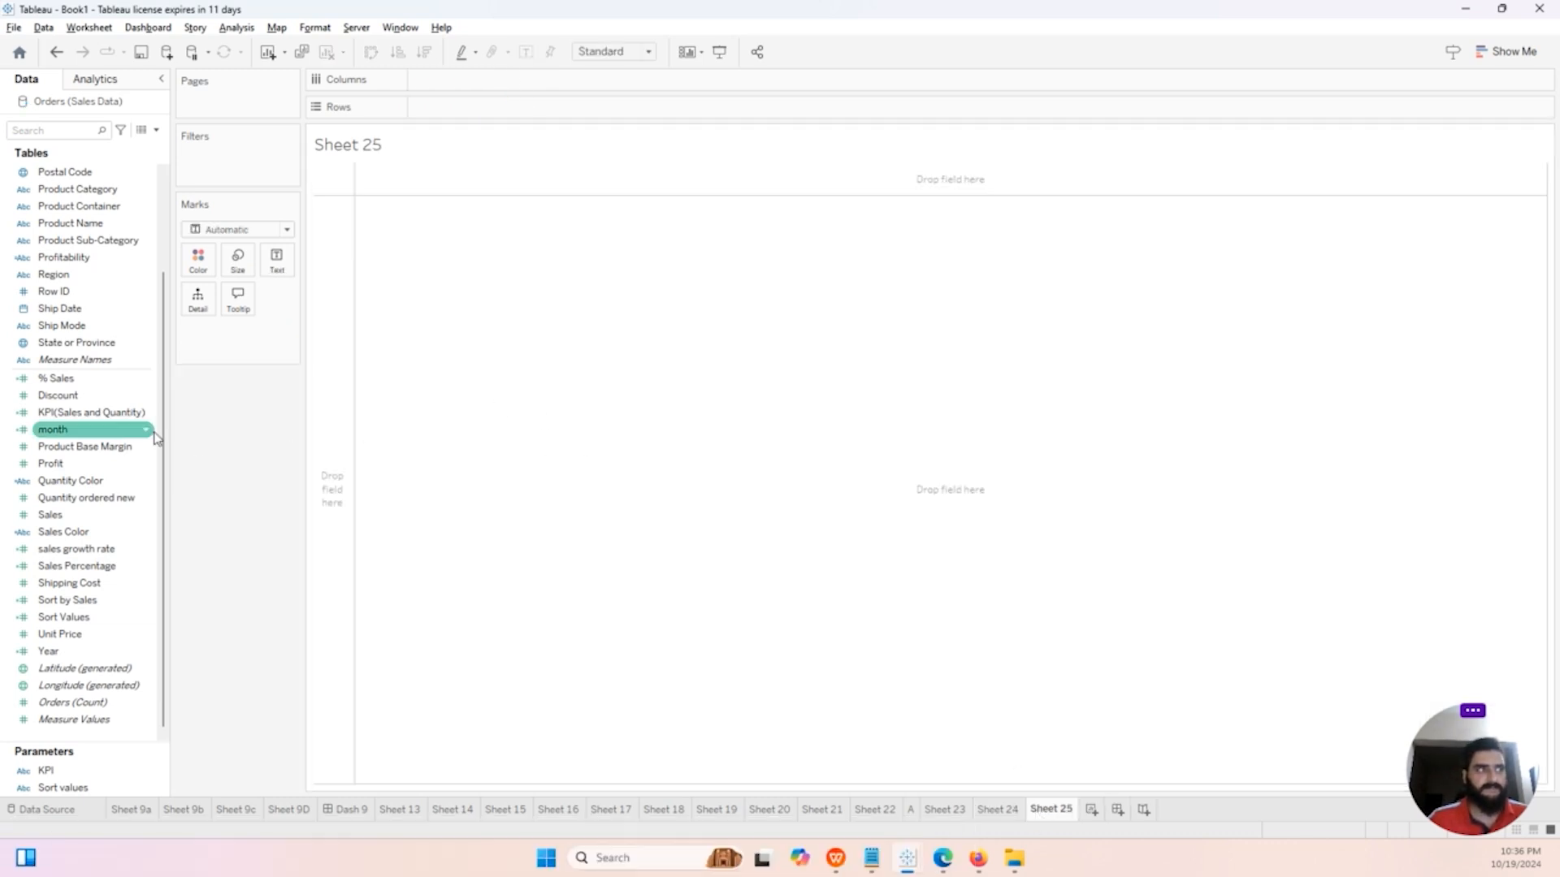
pyautogui.click(71, 277)
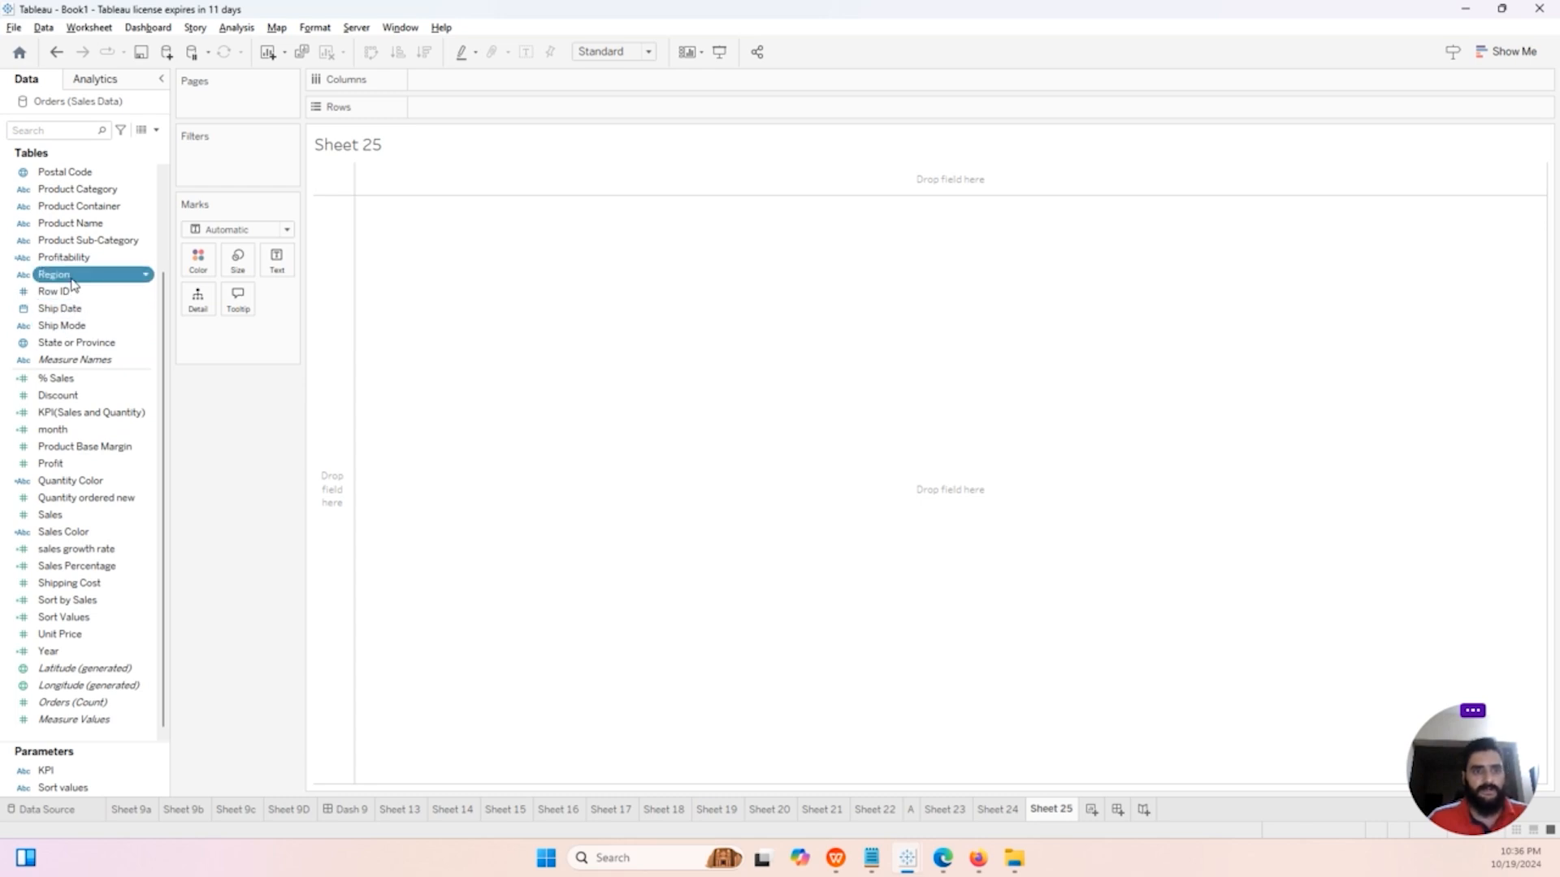
pyautogui.moveTo(72, 282); pyautogui.dragTo(453, 121)
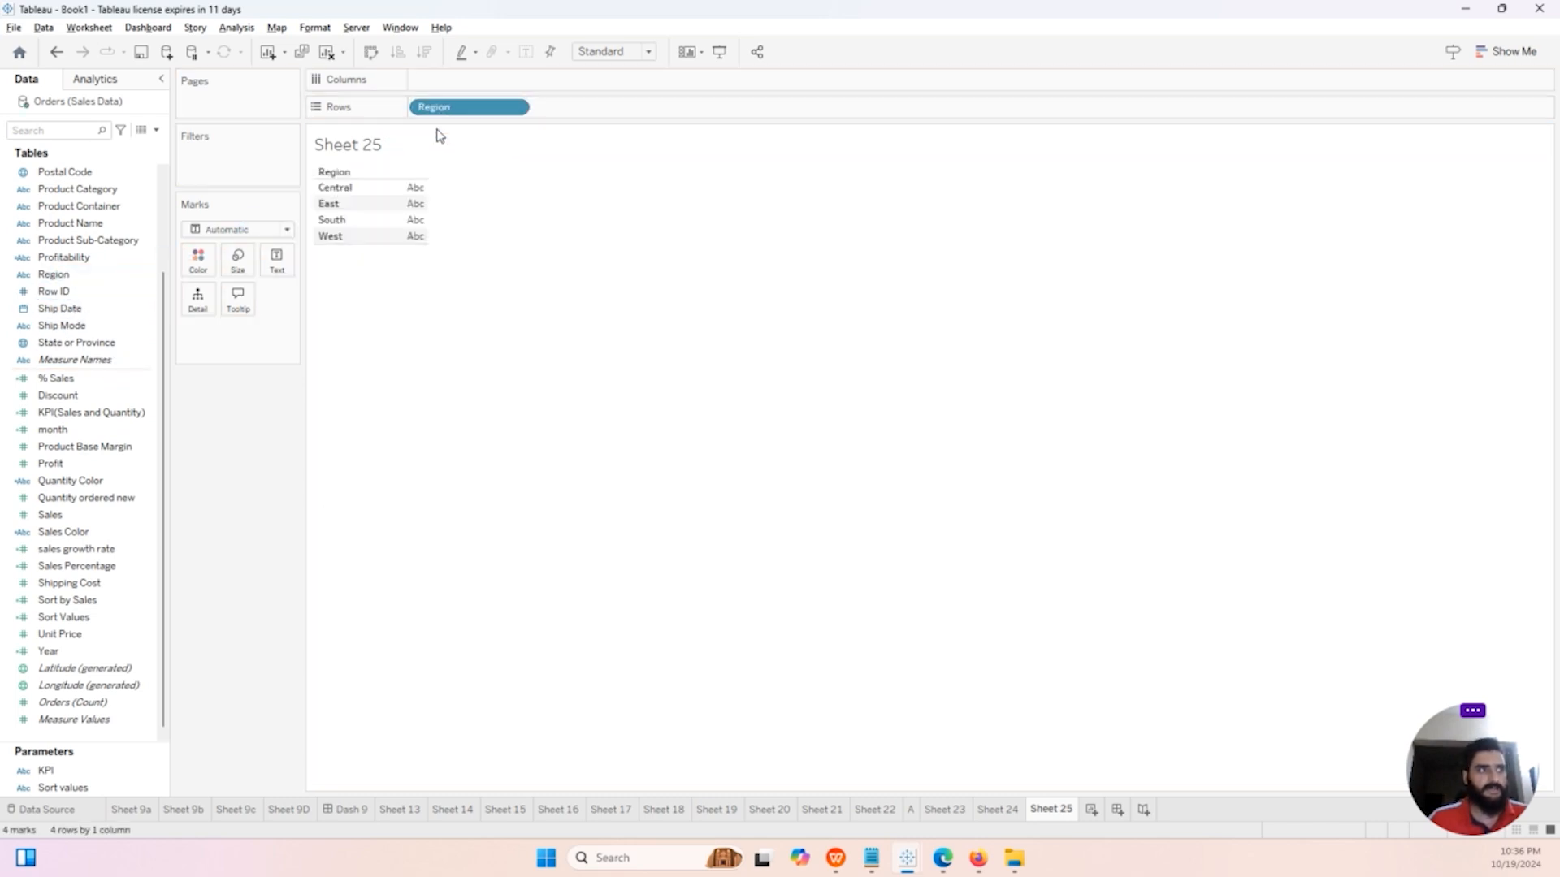
pyautogui.scroll(3, 130, 256)
pyautogui.click(117, 244)
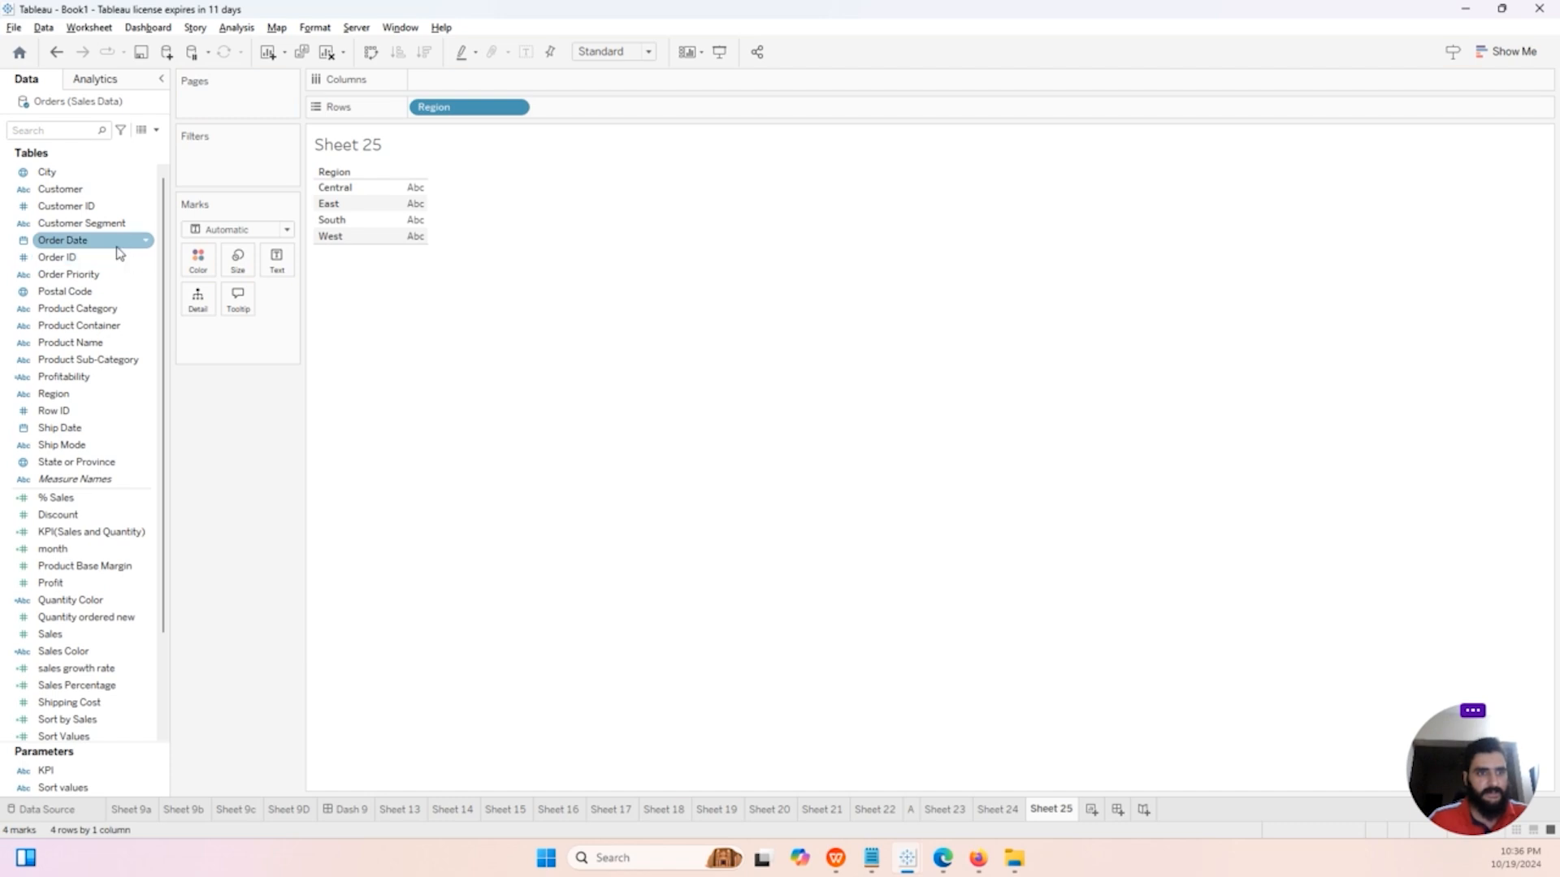
pyautogui.moveTo(122, 309)
pyautogui.mouseDown()
pyautogui.moveTo(244, 302)
pyautogui.moveTo(612, 108)
pyautogui.mouseUp()
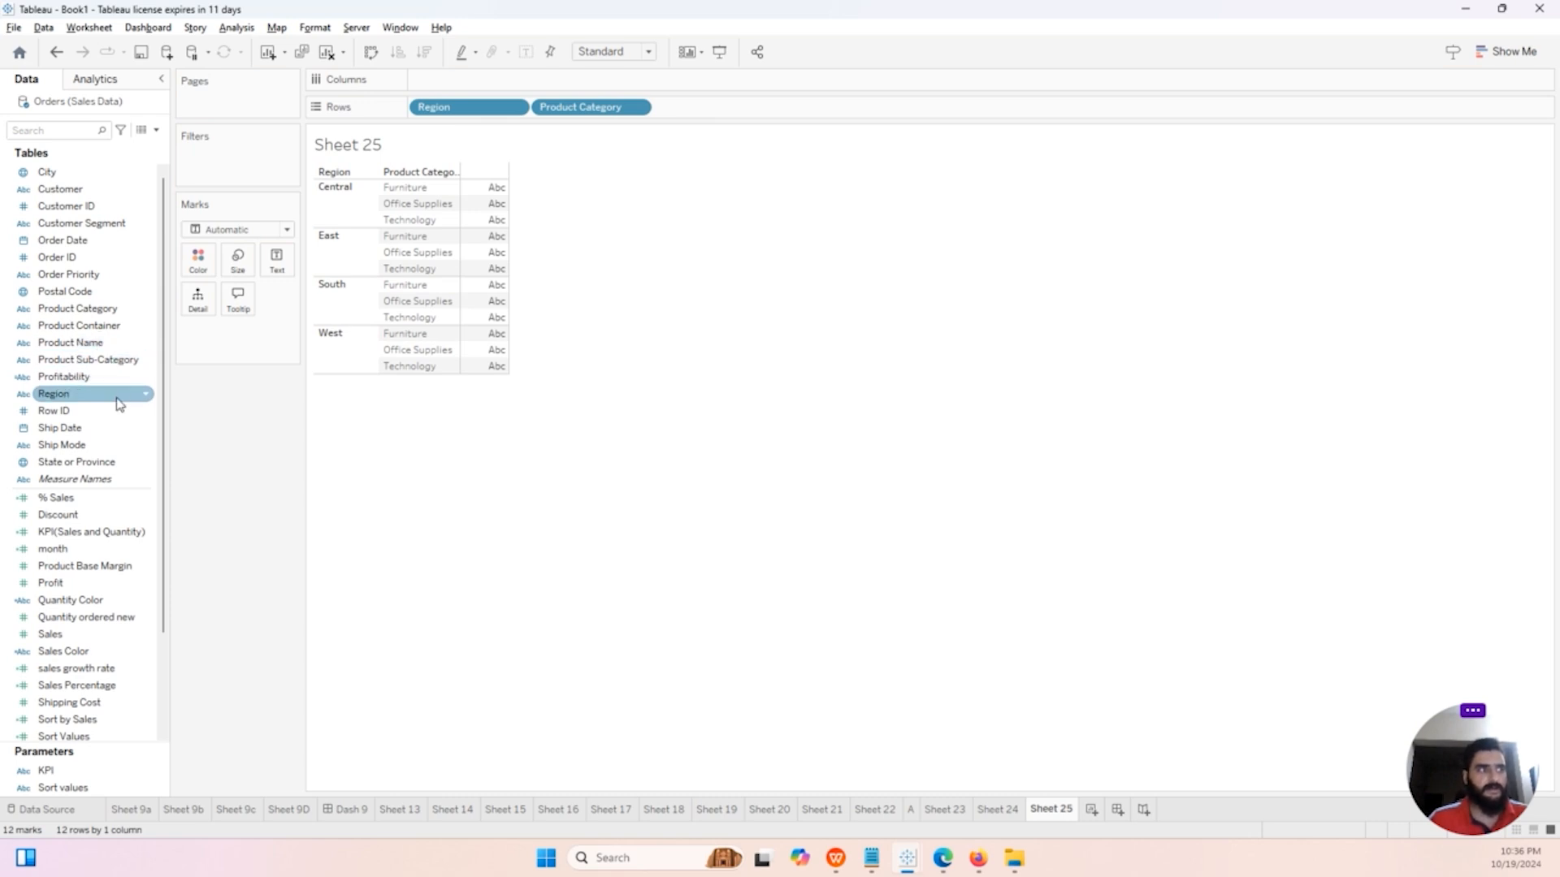
pyautogui.moveTo(111, 364); pyautogui.dragTo(738, 119)
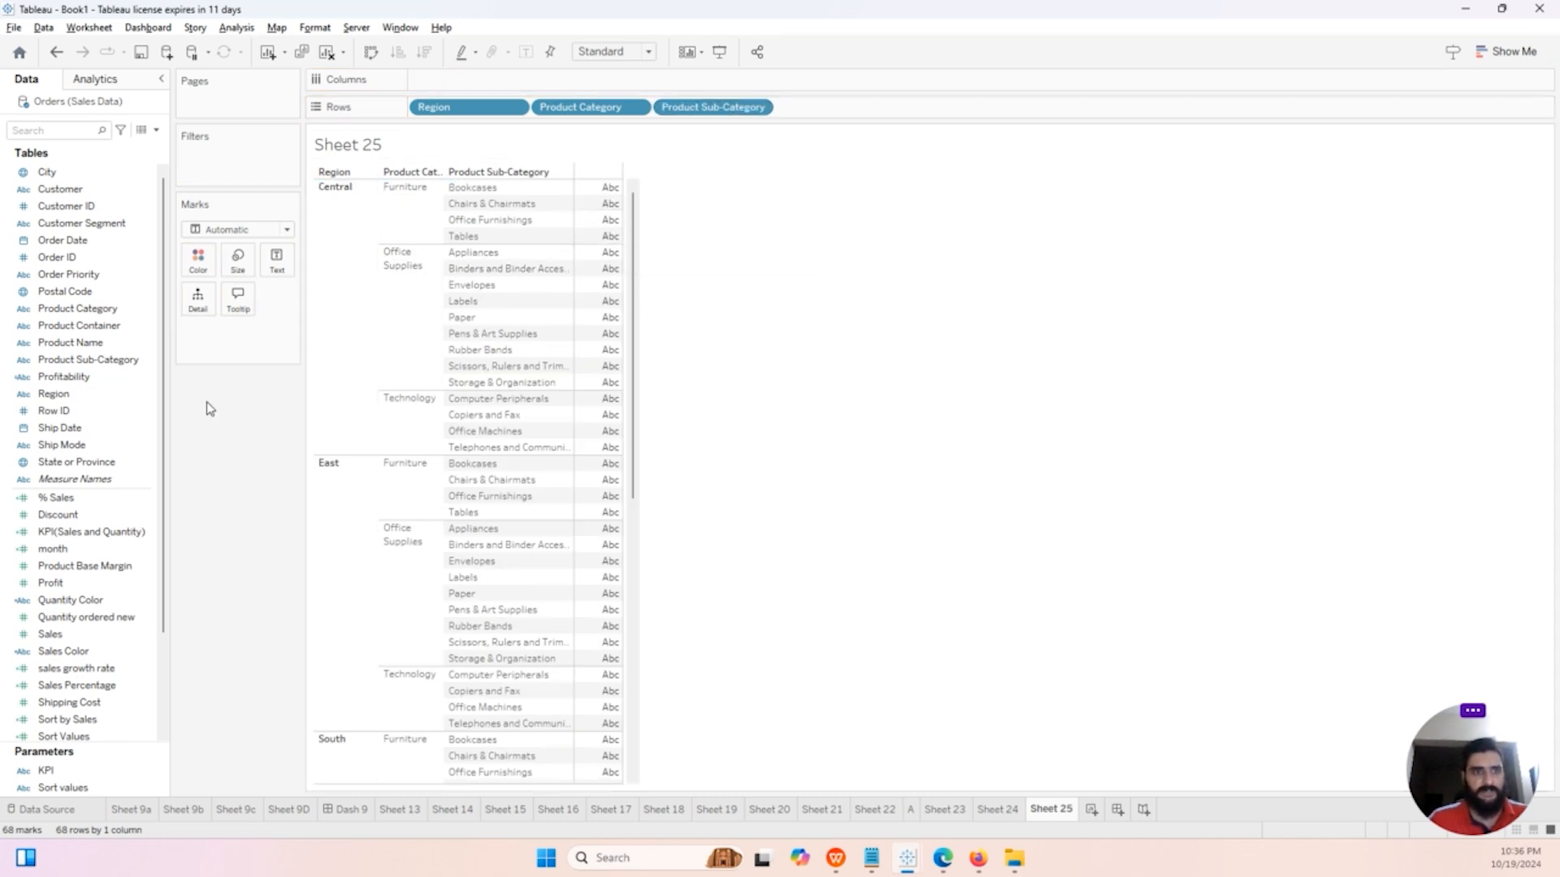
# Step: Add Measure Names to Columns of the regional product table
pyautogui.click(96, 497)
pyautogui.click(91, 480)
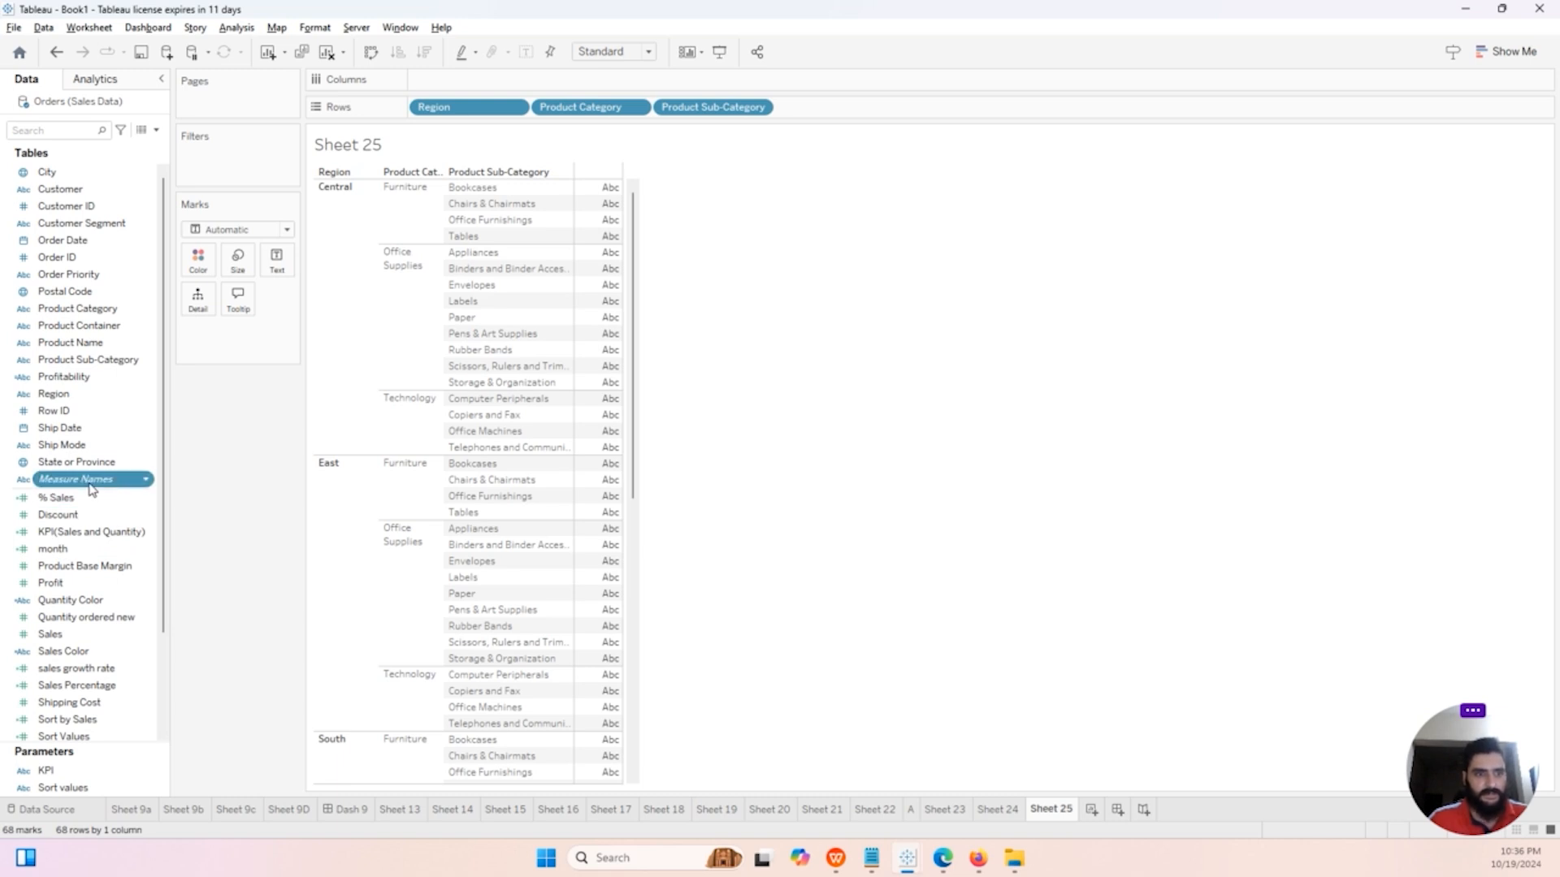
pyautogui.moveTo(91, 489); pyautogui.dragTo(460, 84)
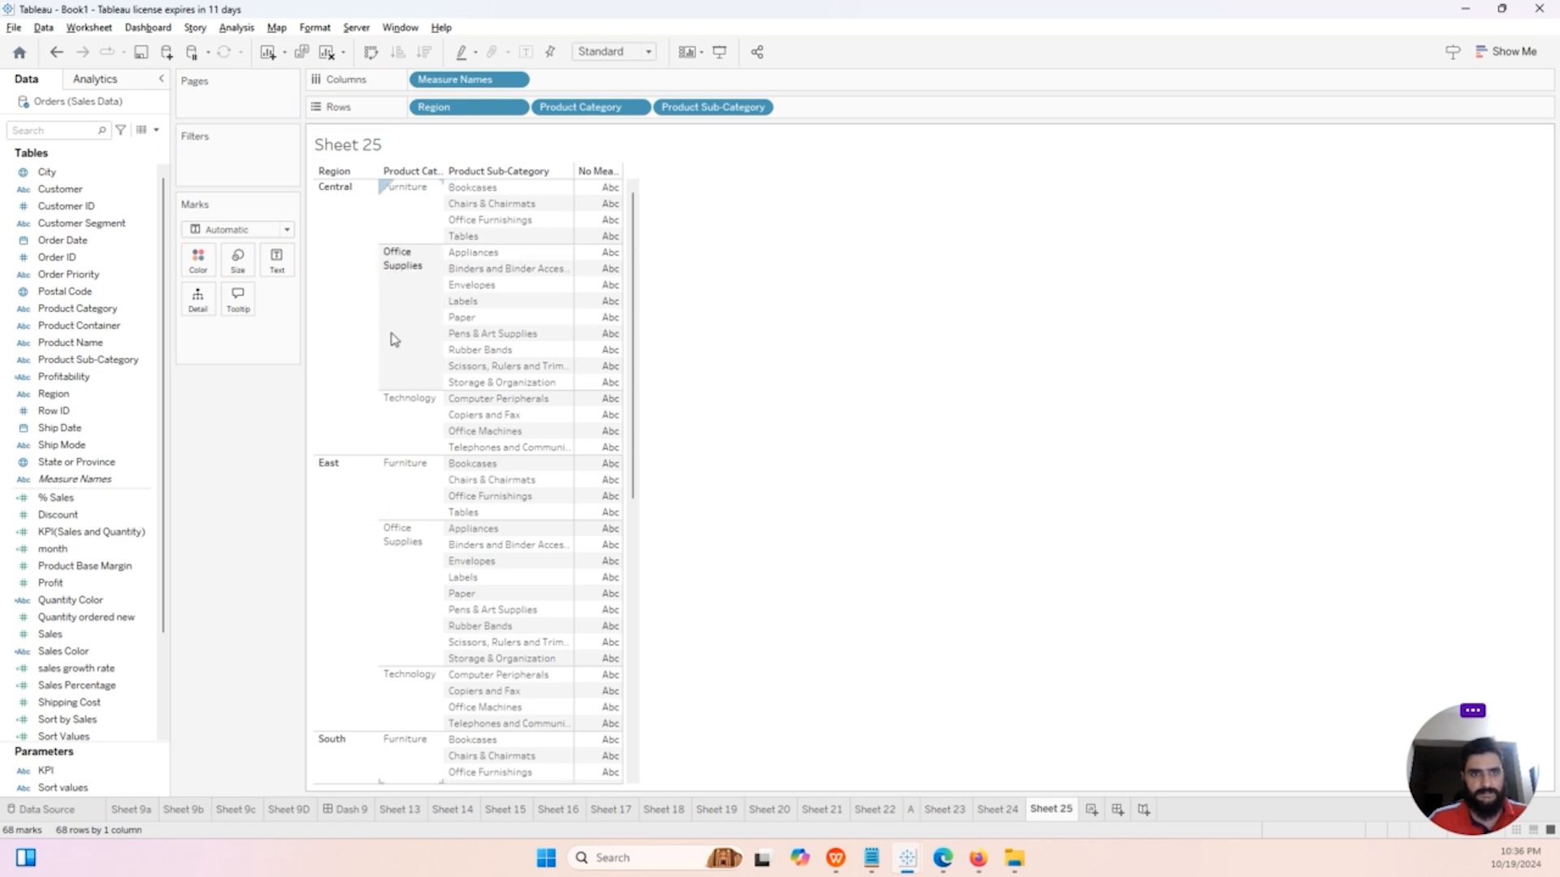
pyautogui.click(140, 516)
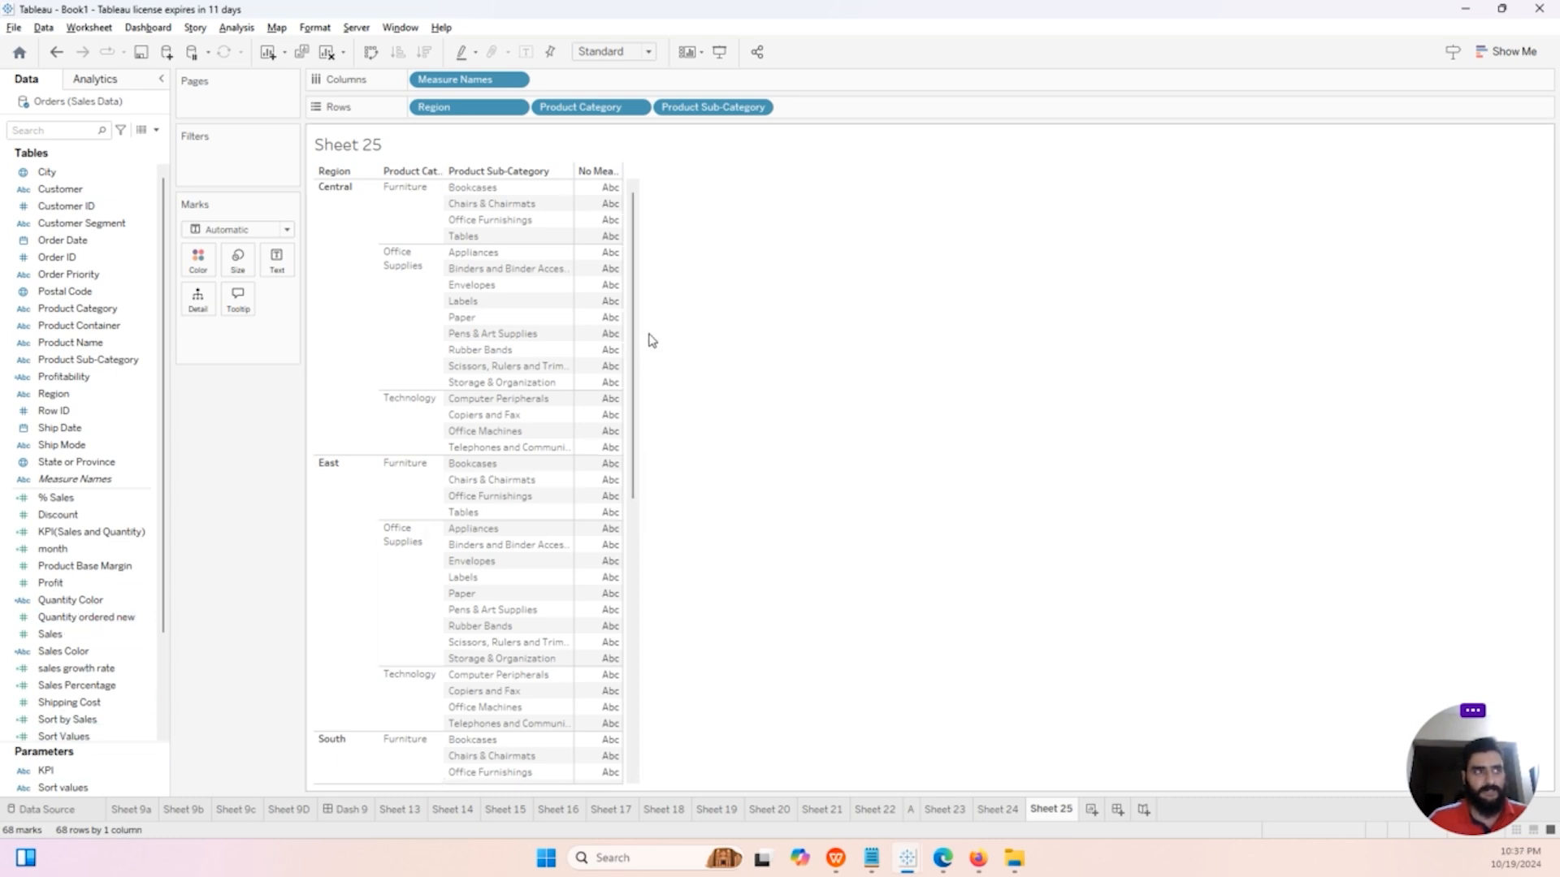
# Step: Create a calculated field named Per_Sales with the formula [Sales]
pyautogui.rightClick(126, 586)
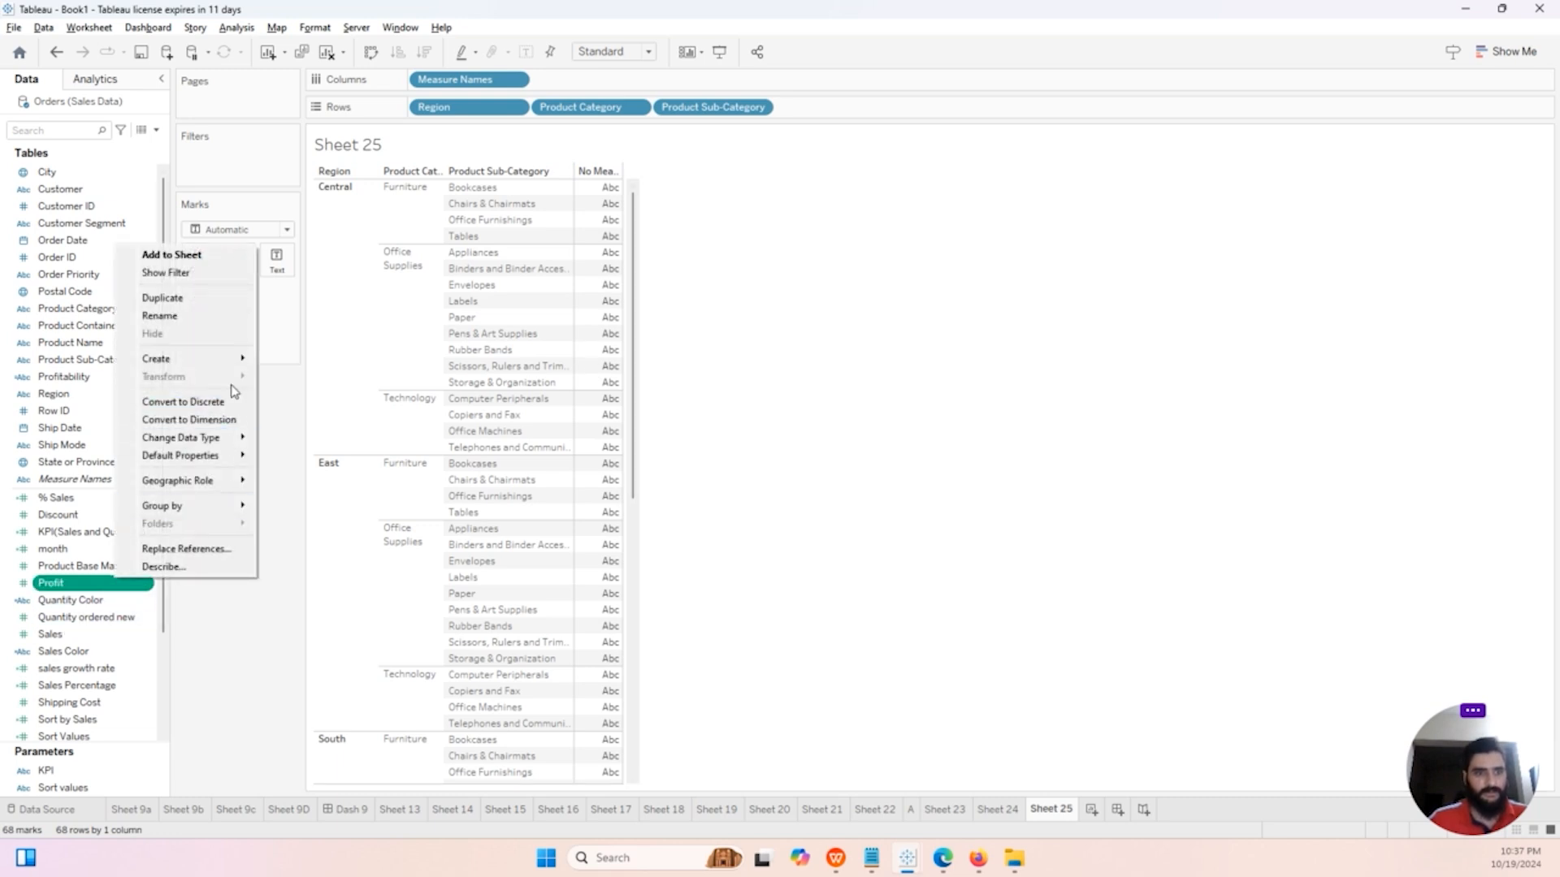
pyautogui.moveTo(239, 362)
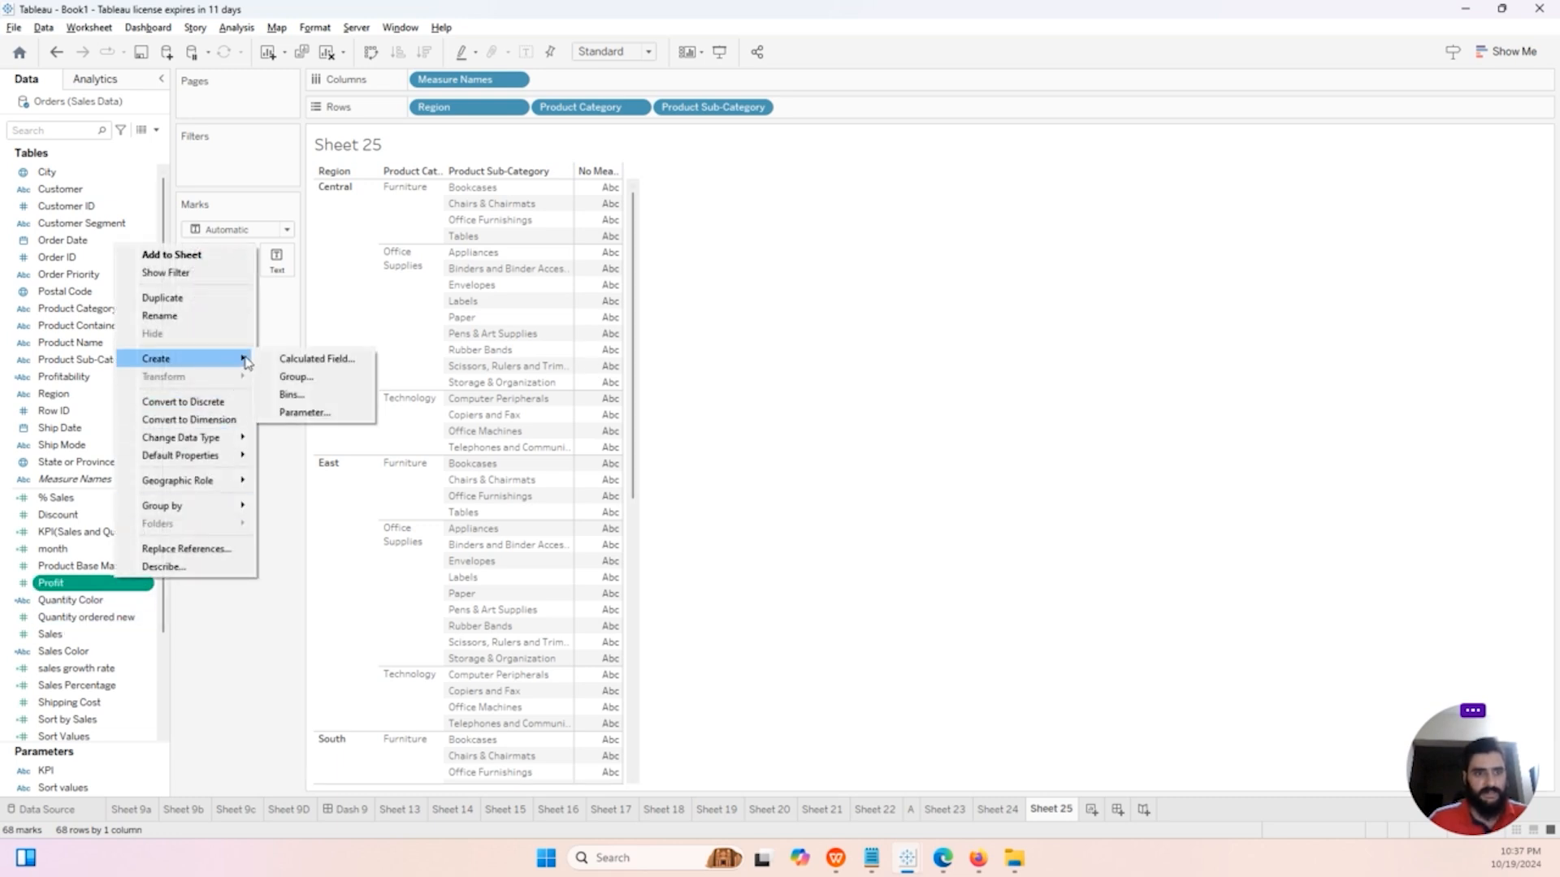
pyautogui.click(286, 360)
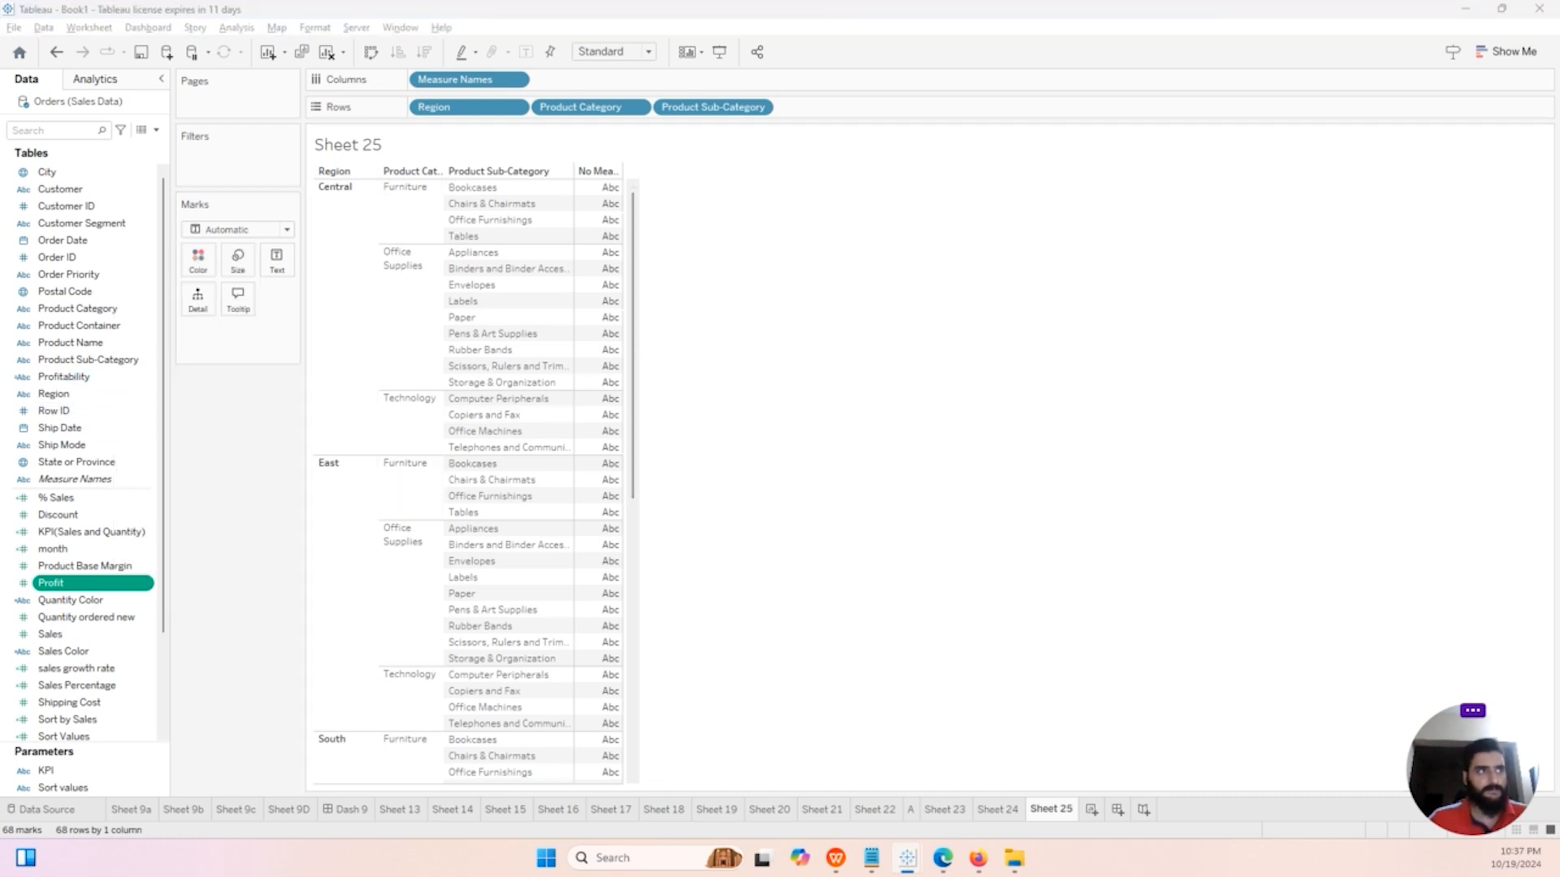
pyautogui.moveTo(323, 644); pyautogui.dragTo(688, 325)
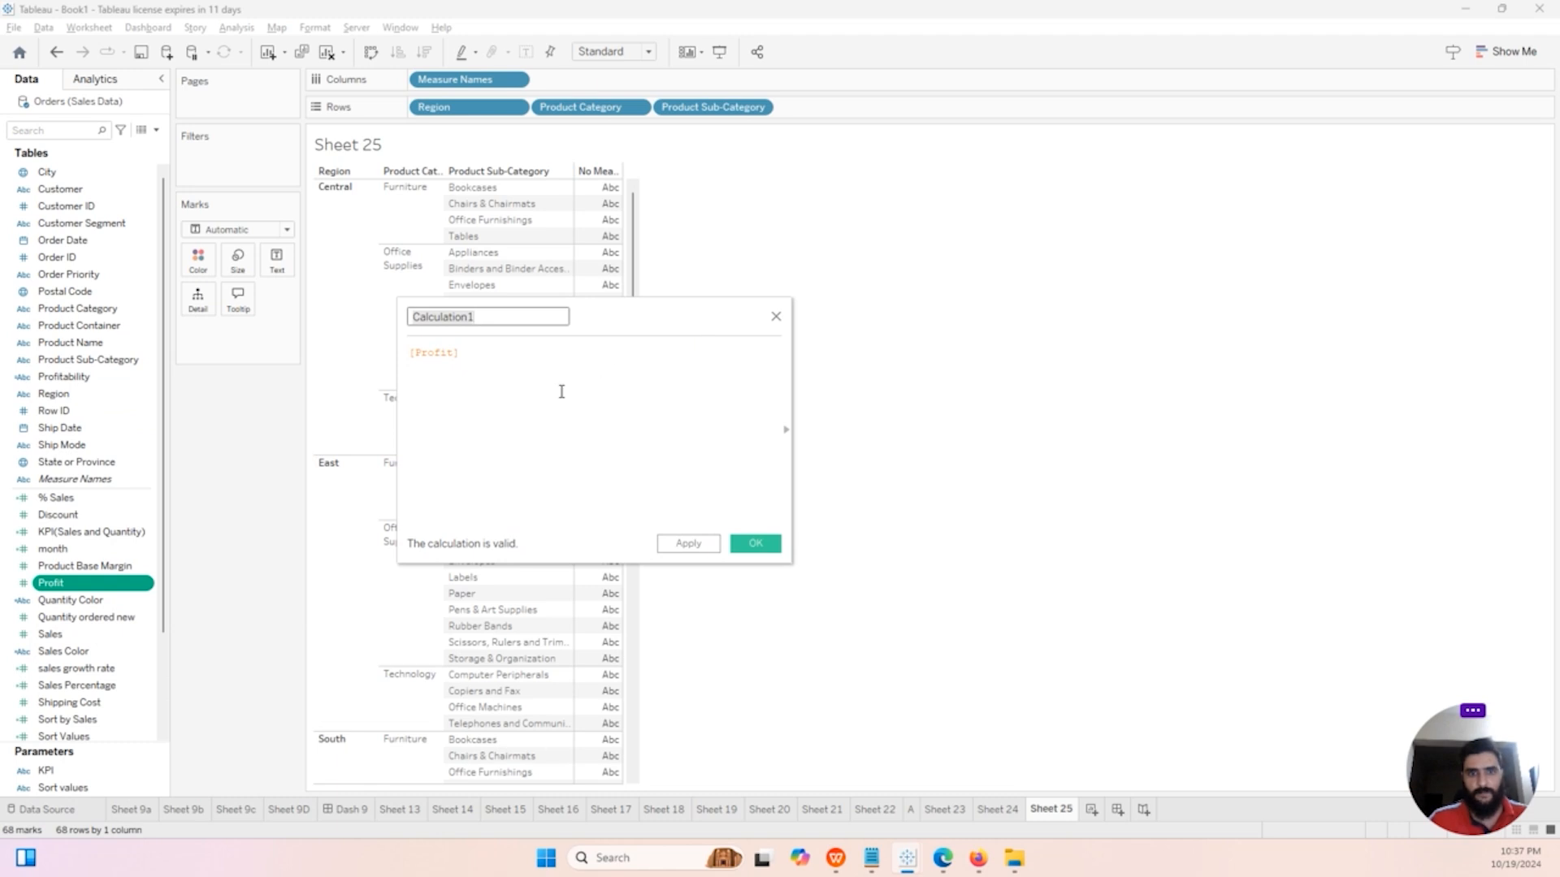
pyautogui.click(492, 360)
pyautogui.hotkey('ctrl', 'a')
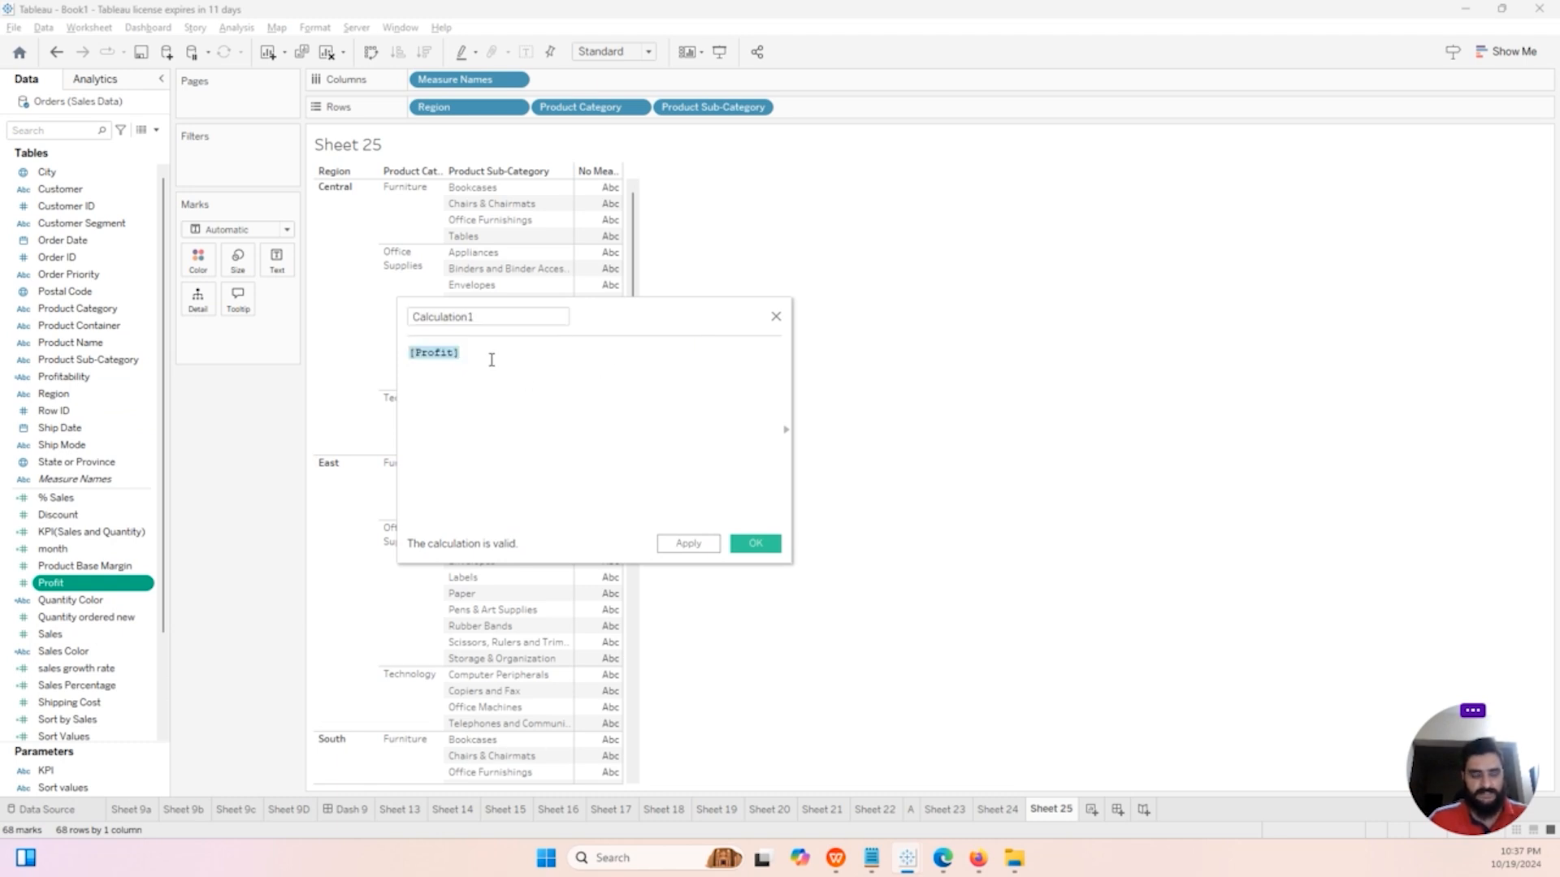
pyautogui.write('sal')
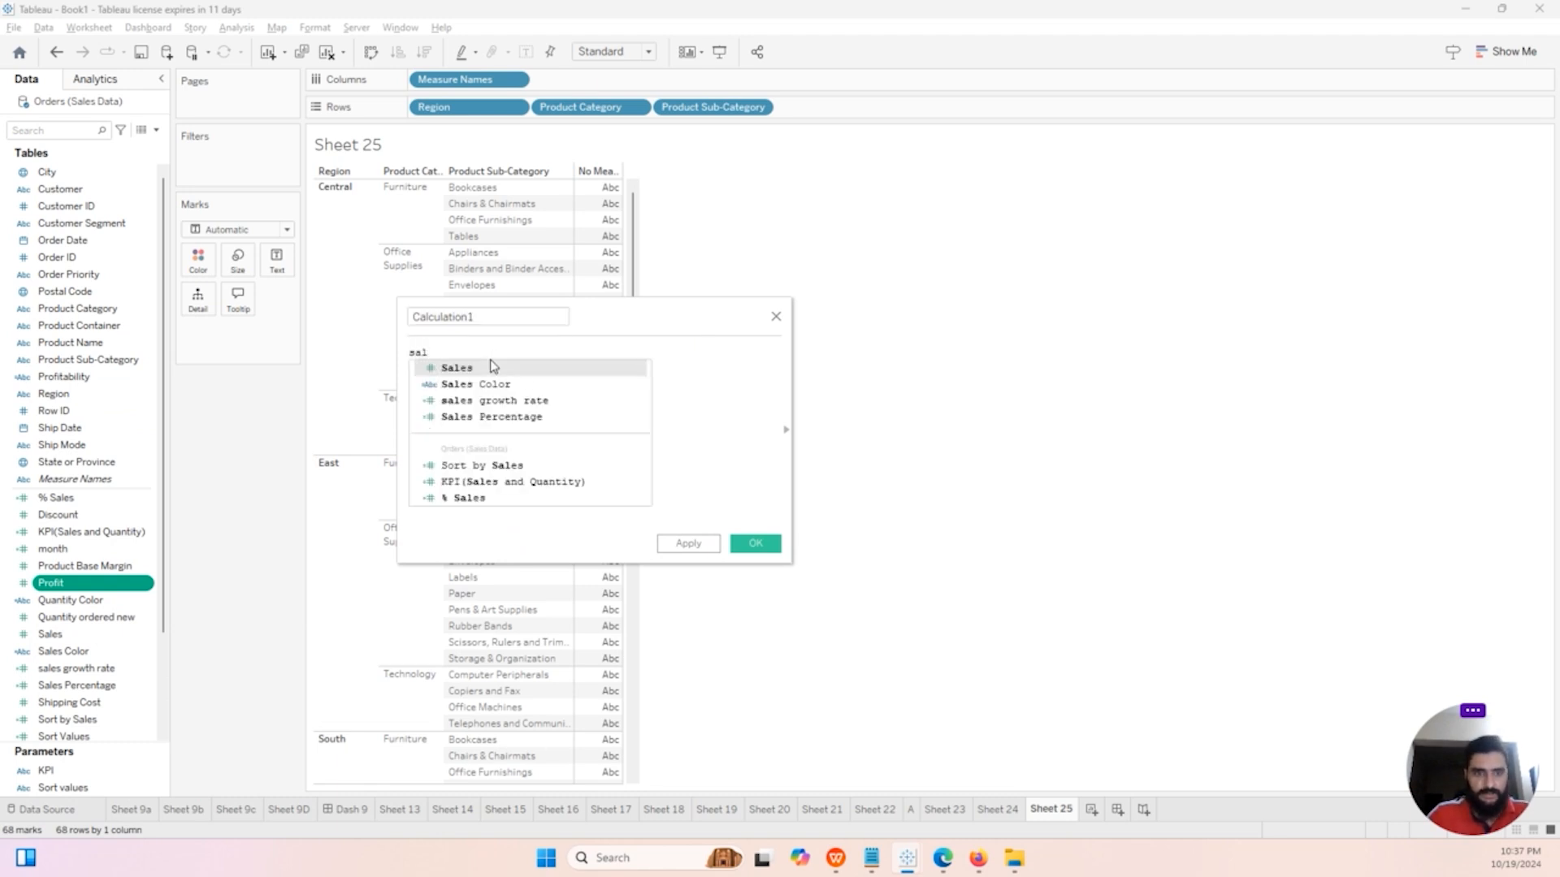
pyautogui.click(485, 370)
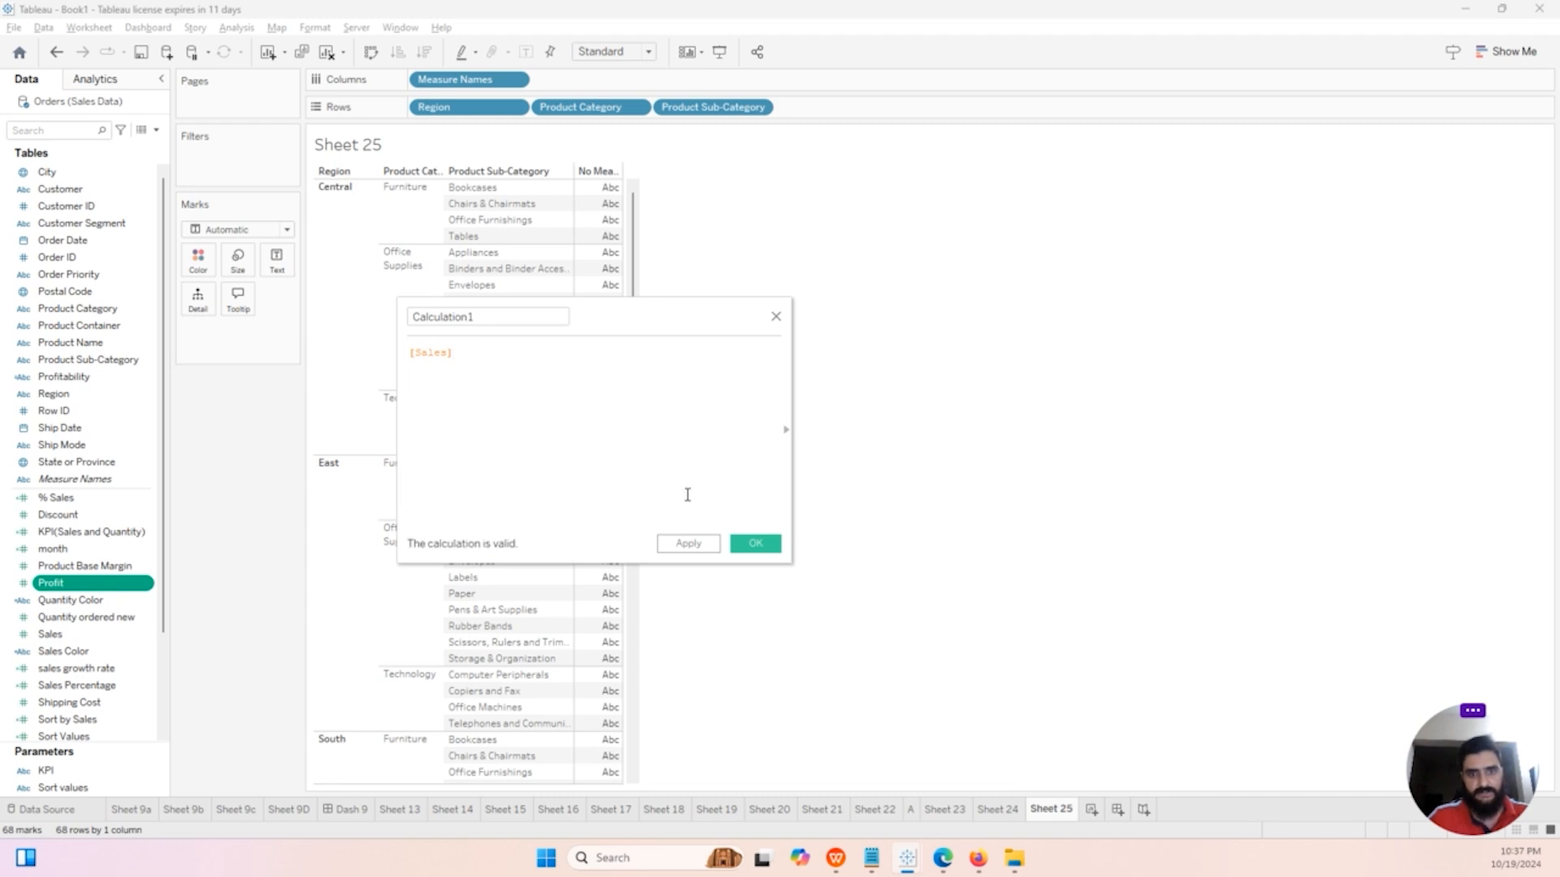
pyautogui.doubleClick(472, 317)
pyautogui.write('Per_Sales')
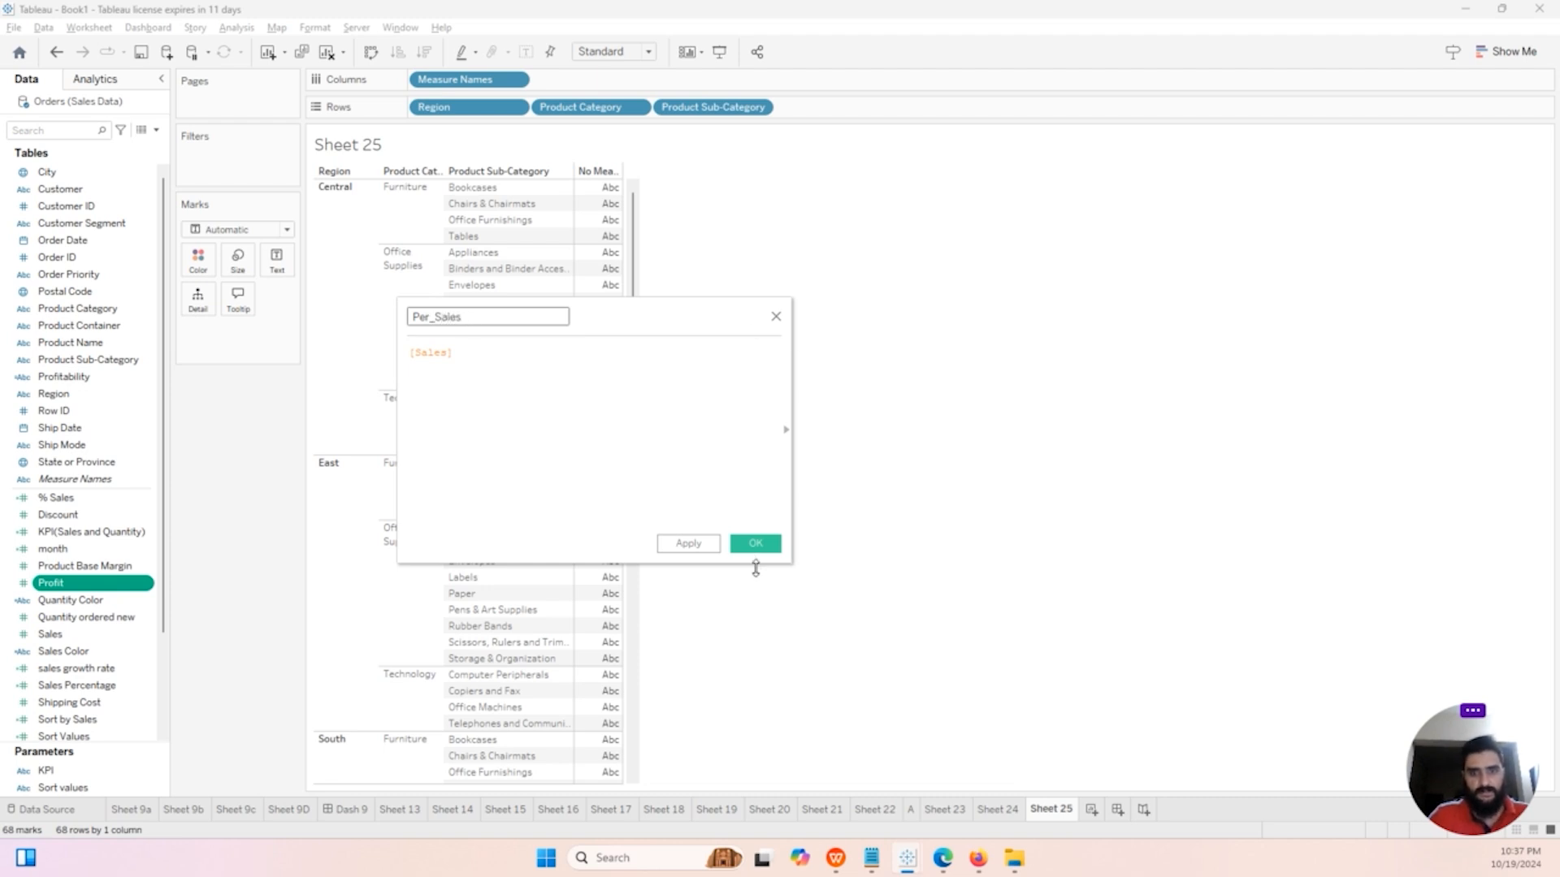
pyautogui.click(756, 544)
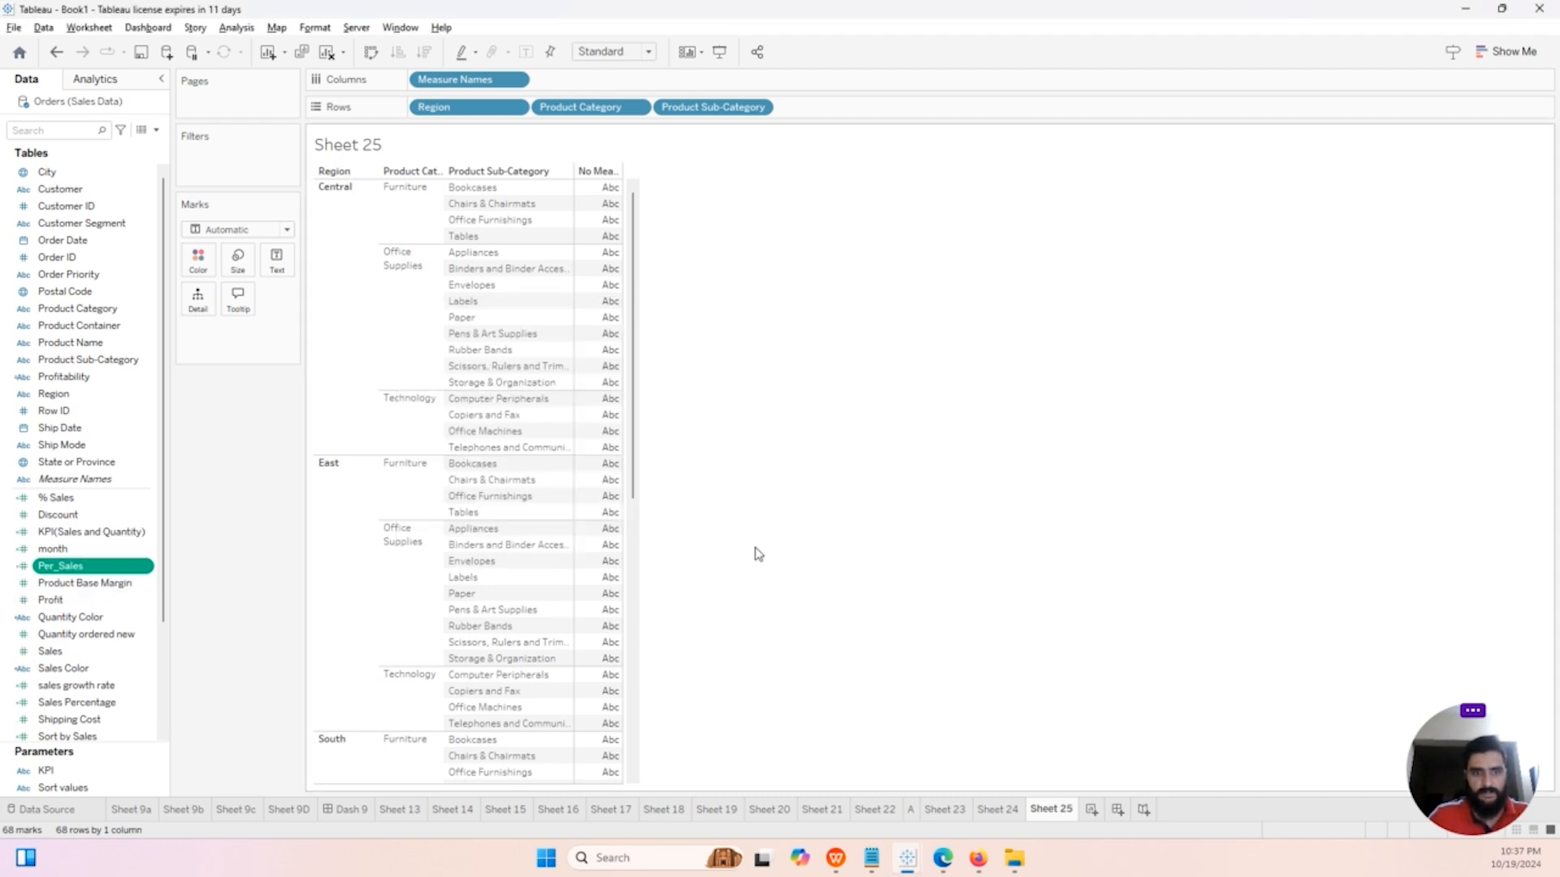
# Step: Filter Measure Names on the regional product table to only Per_Sales, Profit and Sales
pyautogui.click(515, 81)
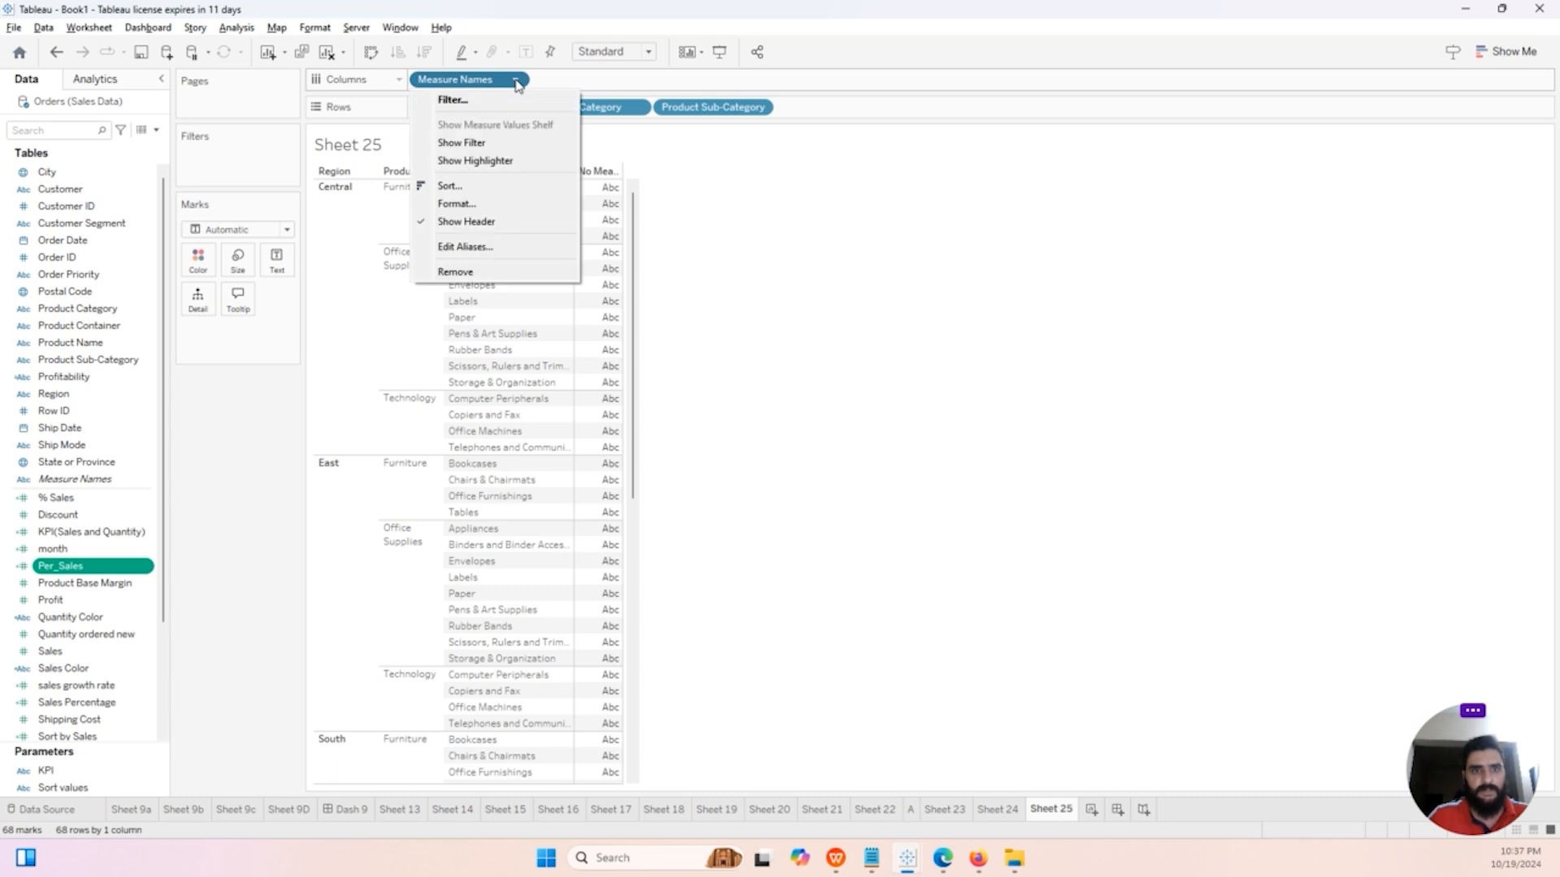
pyautogui.click(451, 100)
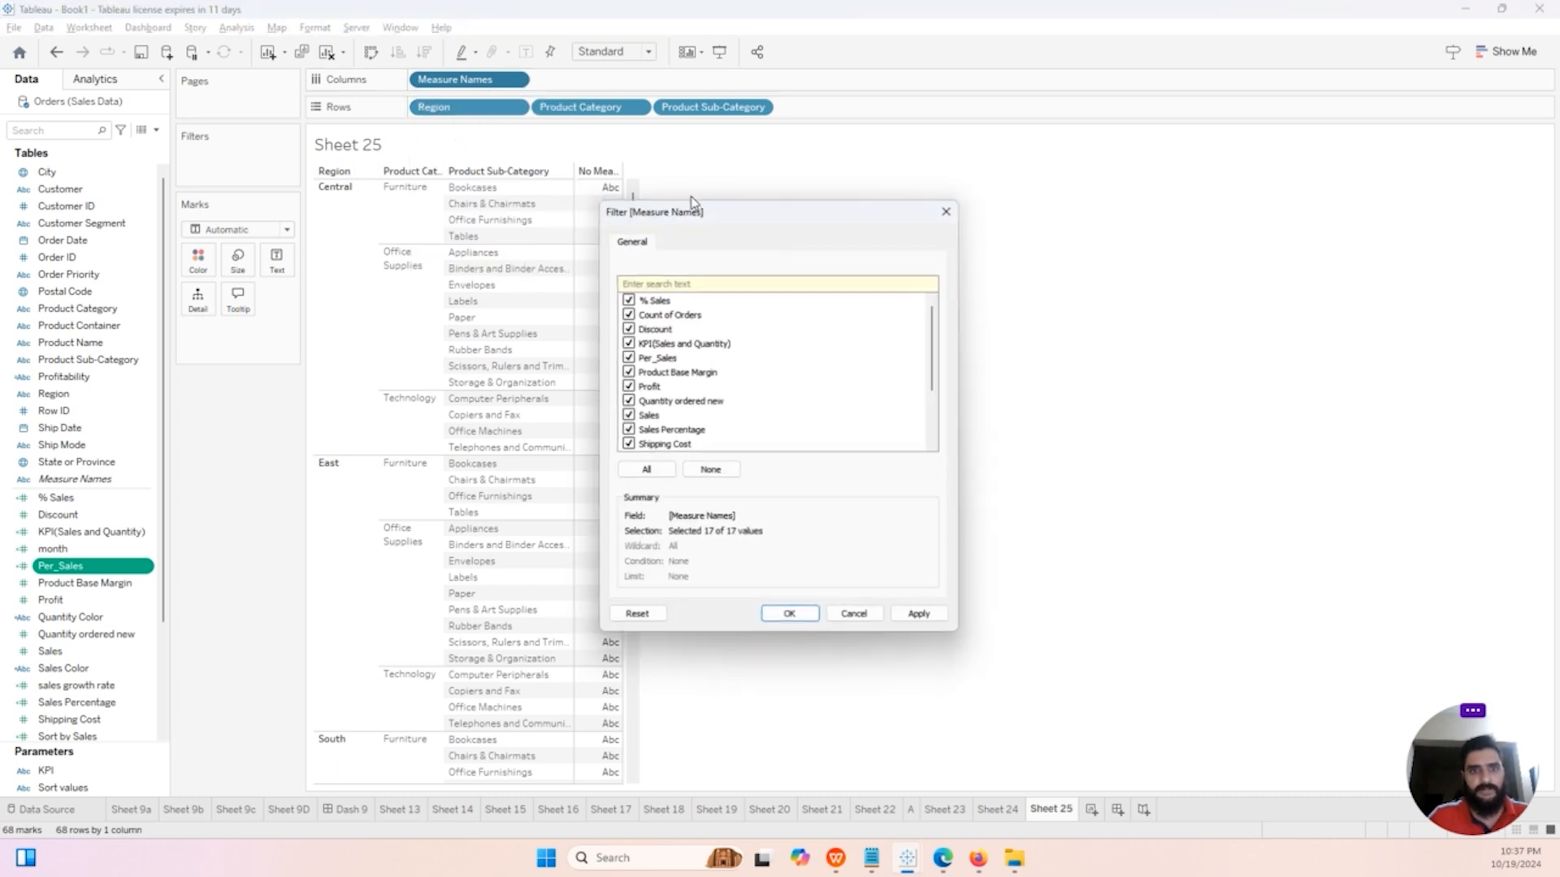
pyautogui.click(709, 473)
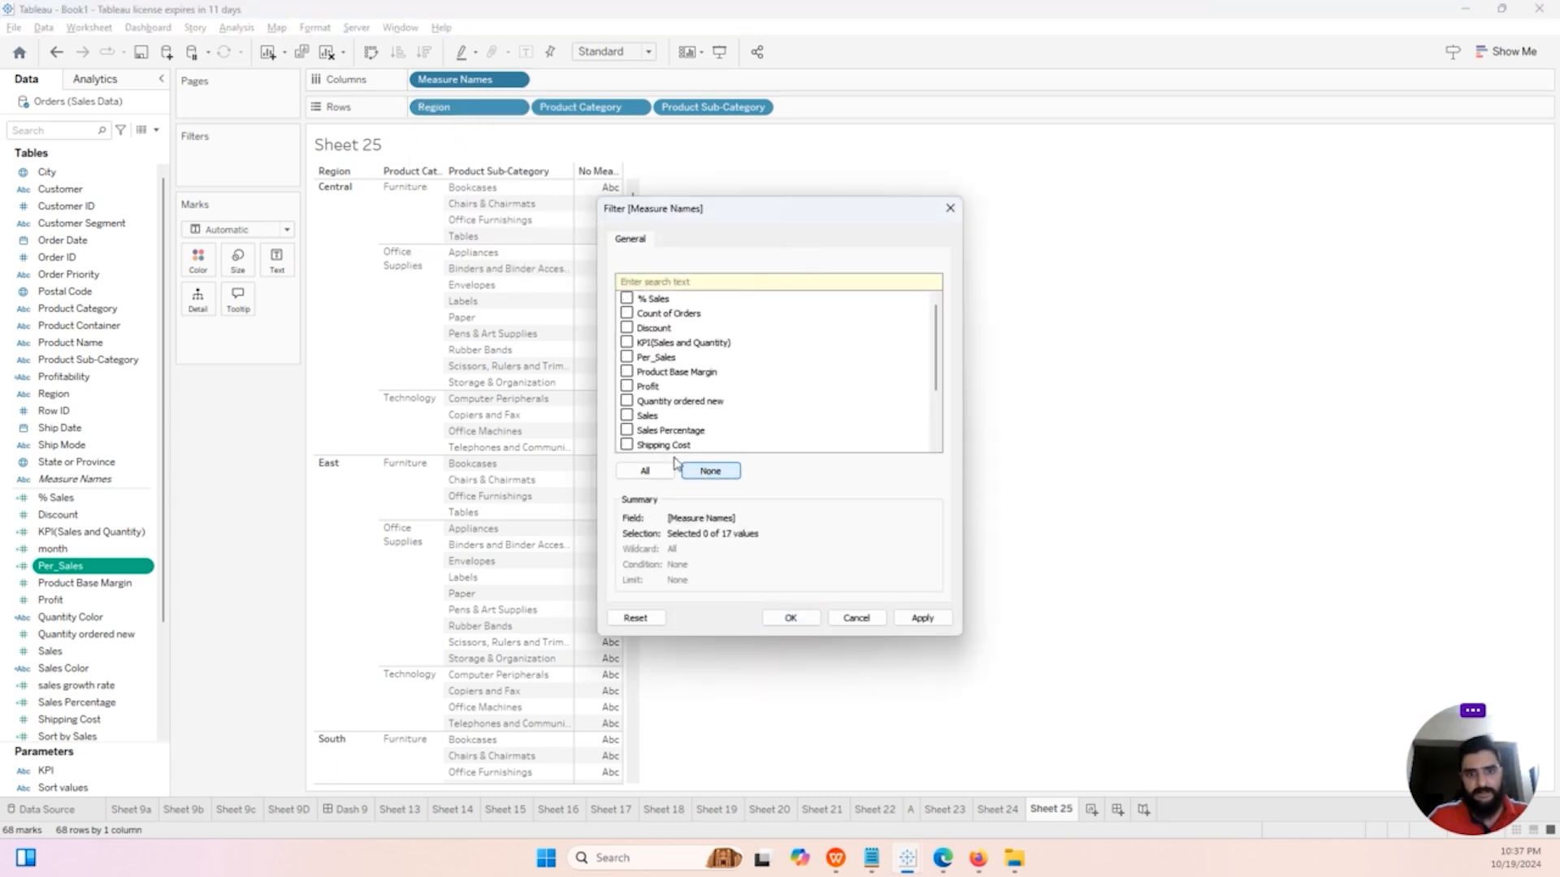
pyautogui.click(626, 387)
pyautogui.scroll(-2, 650, 415)
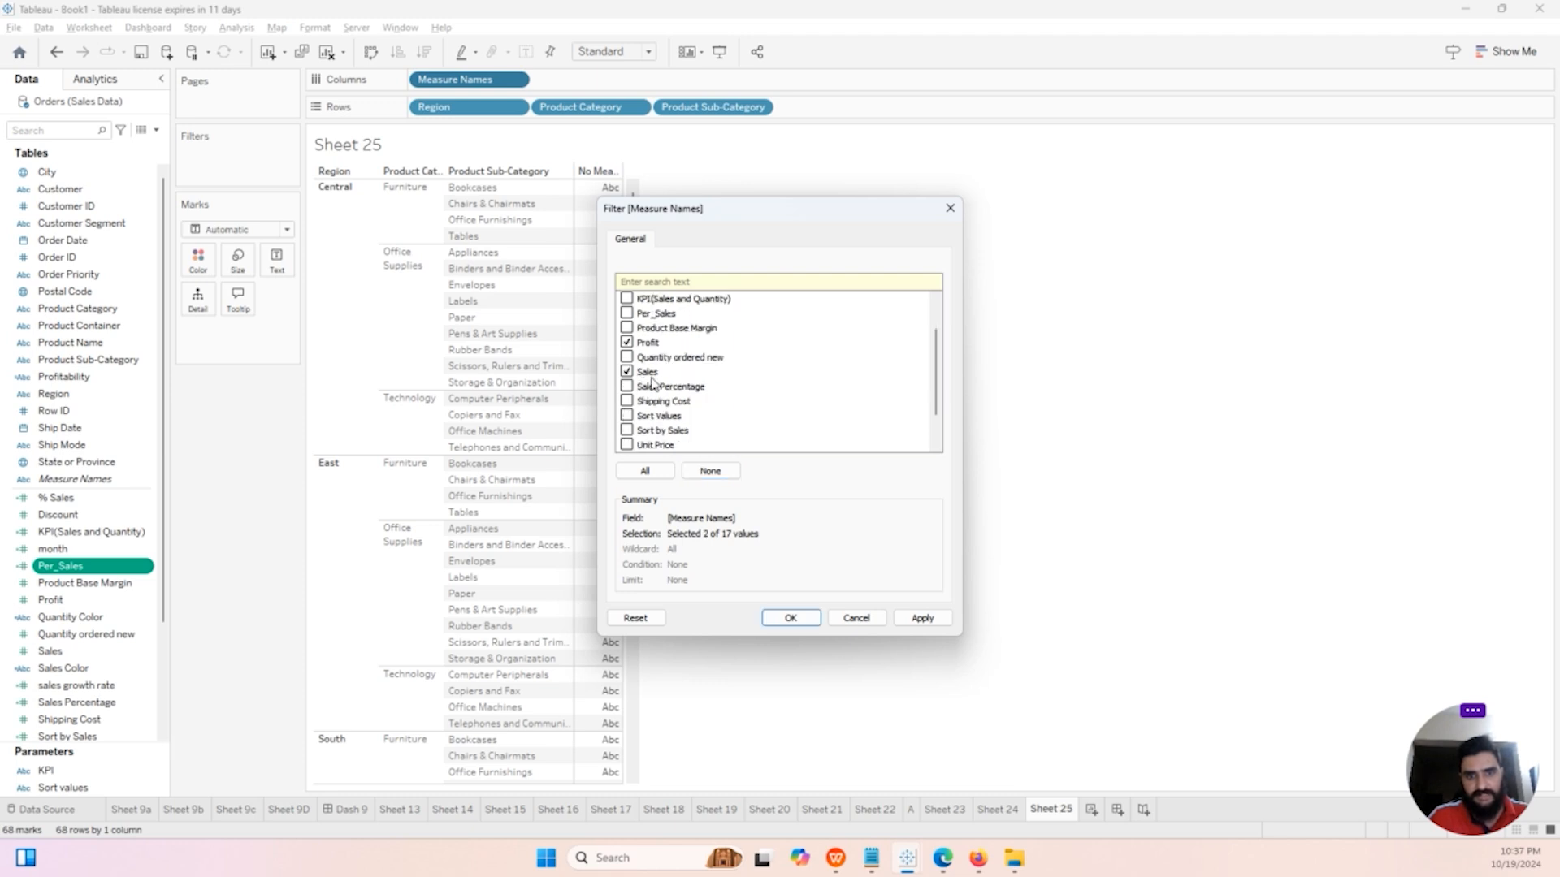
pyautogui.scroll(1, 683, 398)
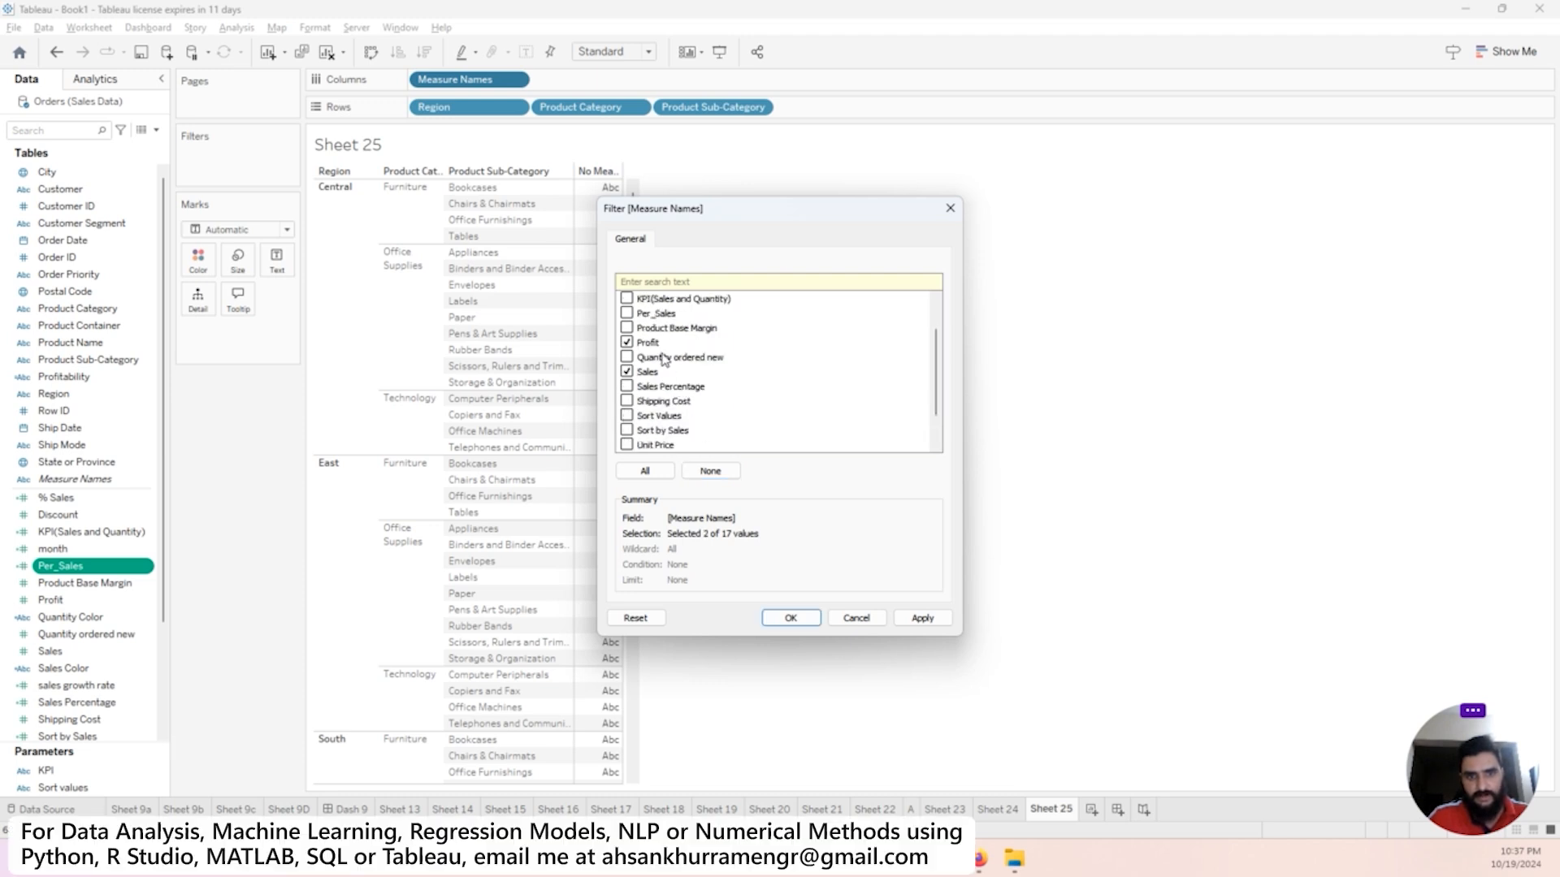
pyautogui.click(914, 617)
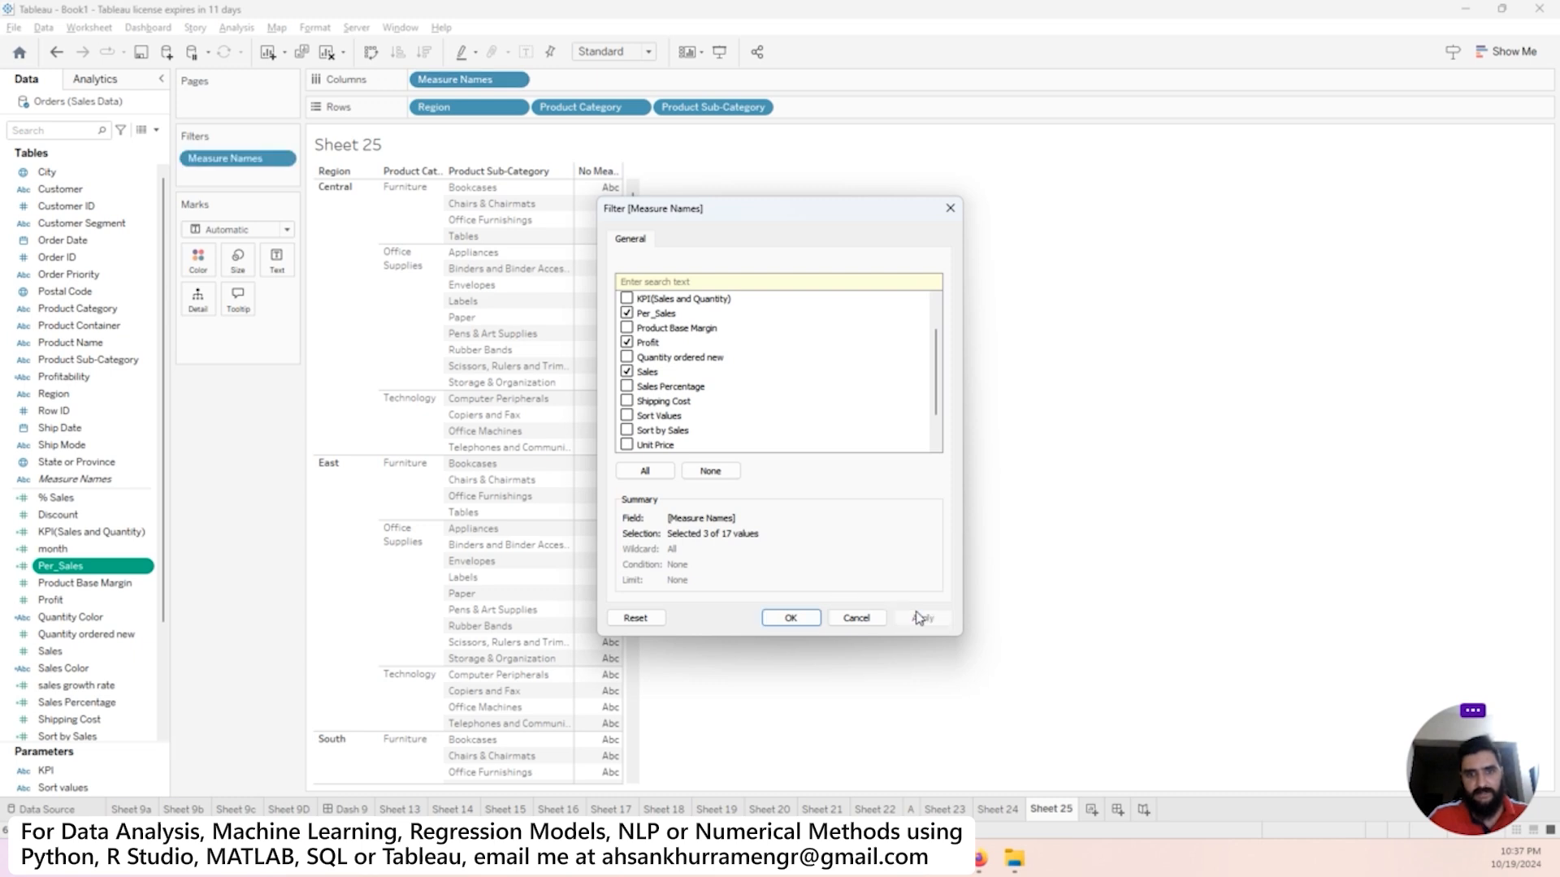
pyautogui.click(790, 619)
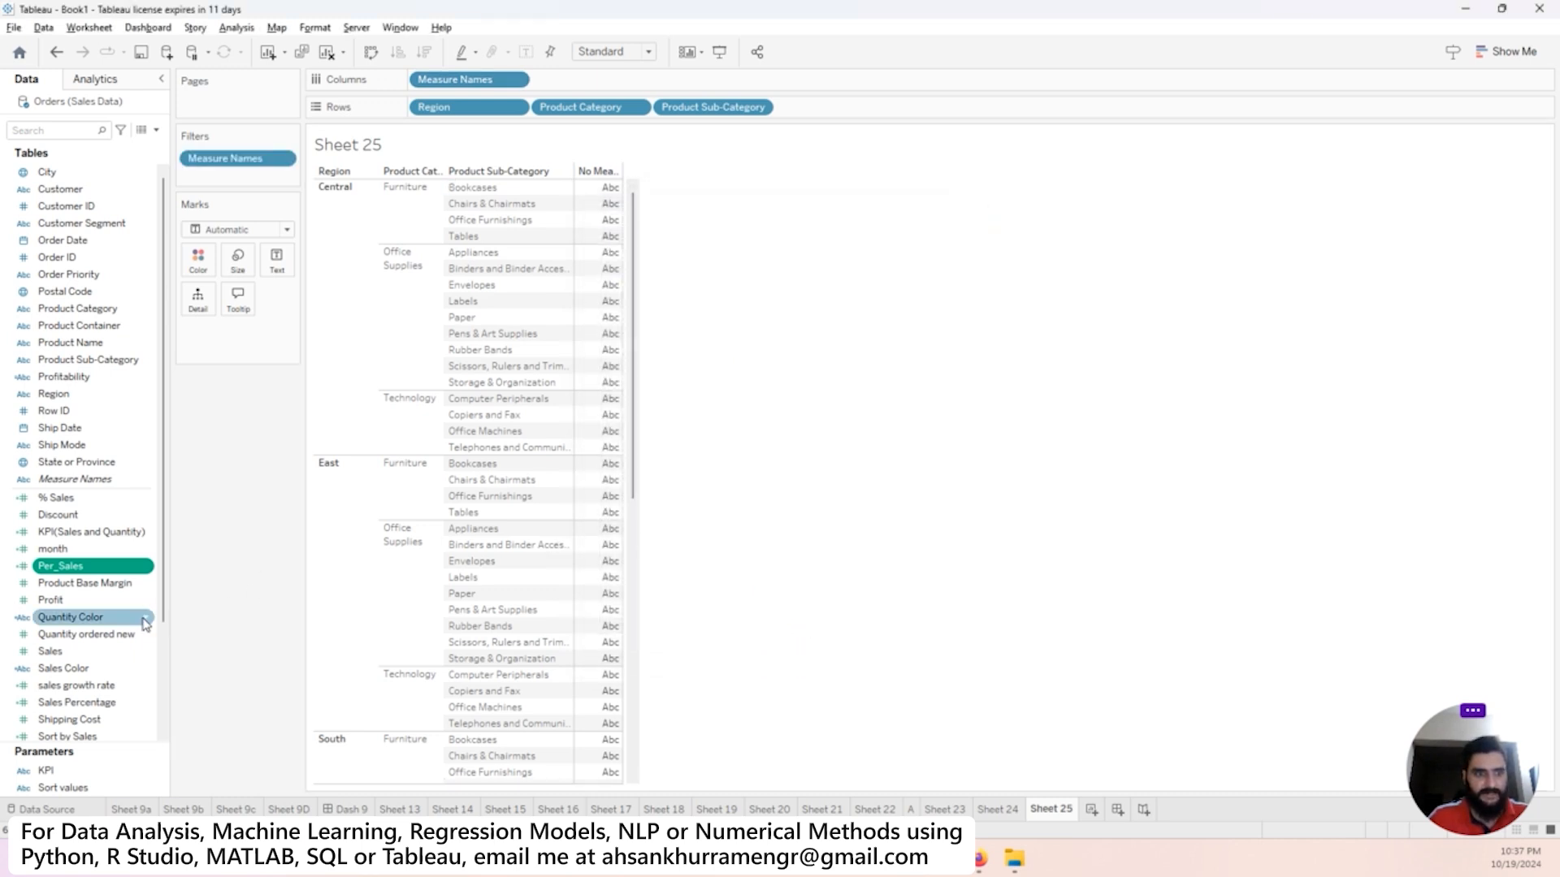
# Step: Place Measure Values on the Text mark of the regional product table
pyautogui.scroll(-4, 118, 650)
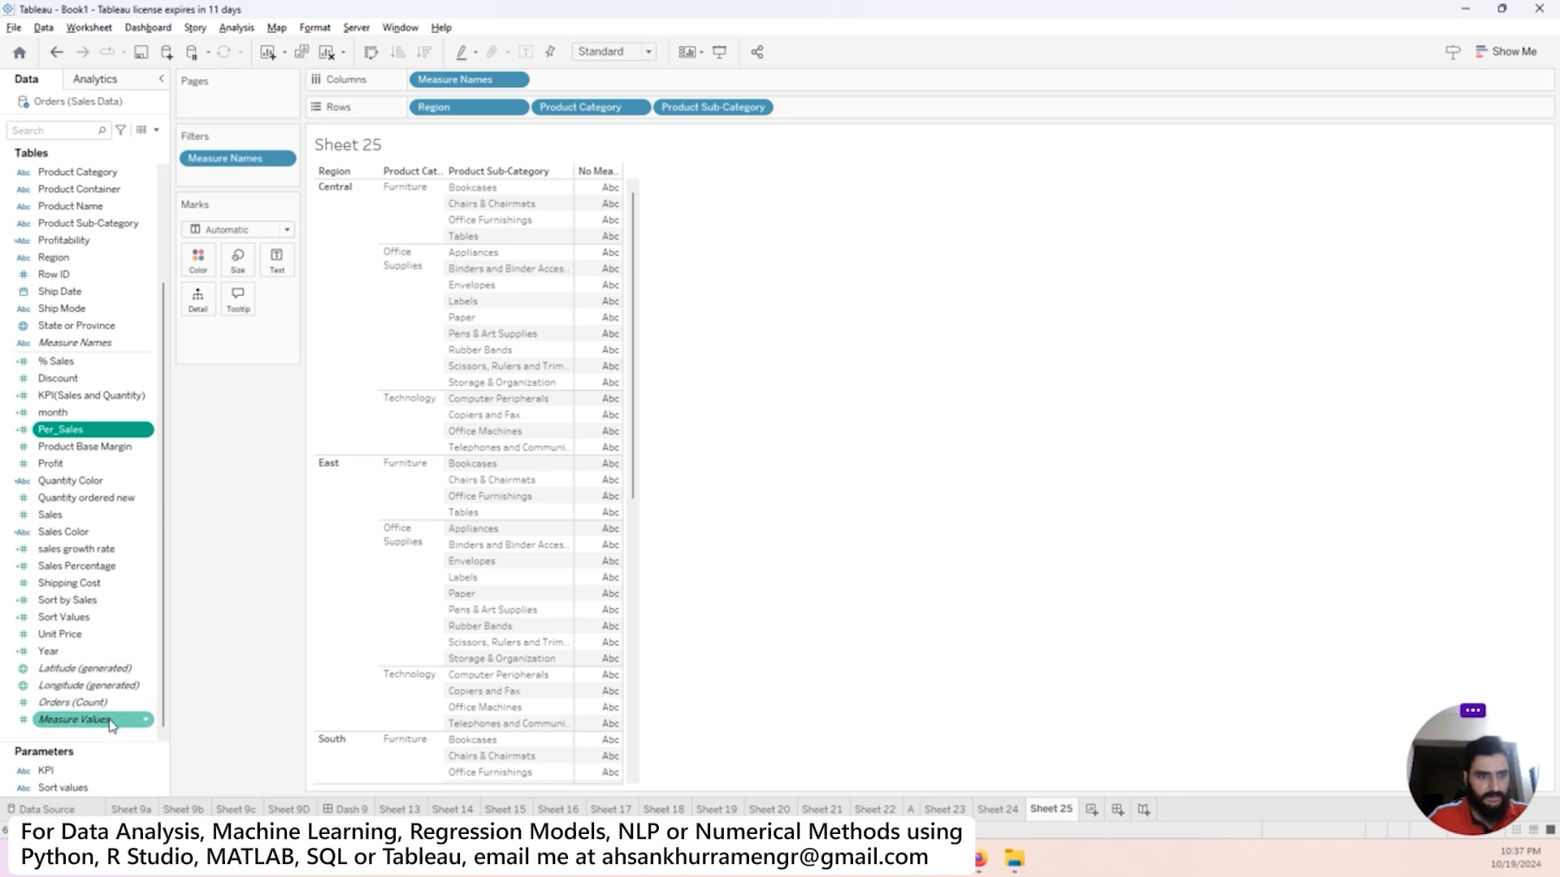
pyautogui.moveTo(104, 726); pyautogui.dragTo(286, 265)
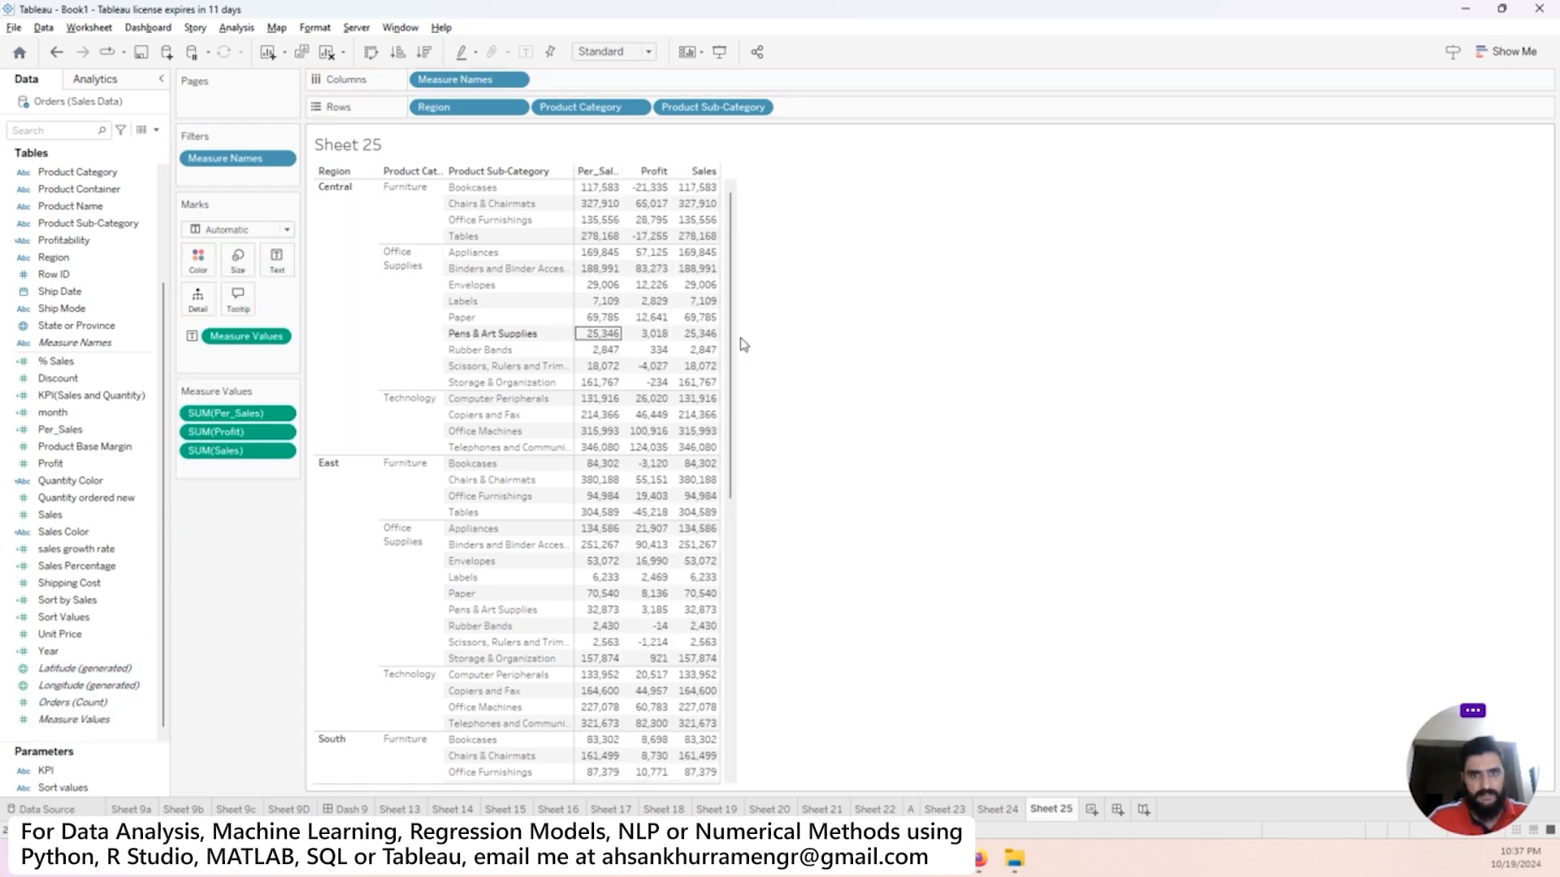
# Step: Apply a Percent of Total quick table calculation to SUM(Per_Sales)
pyautogui.moveTo(610, 195)
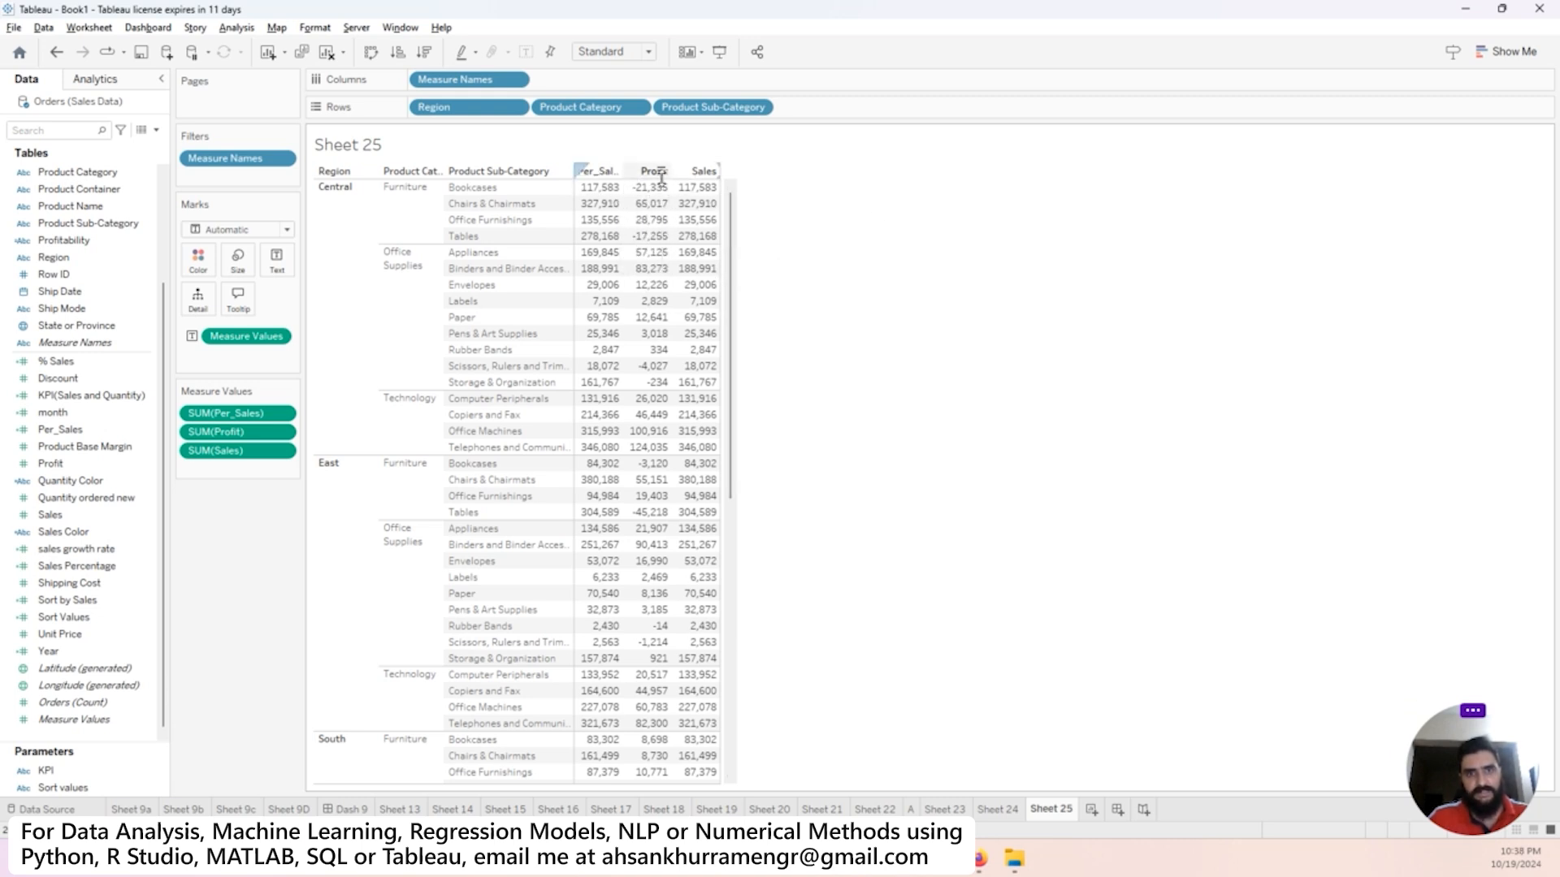
pyautogui.moveTo(670, 211)
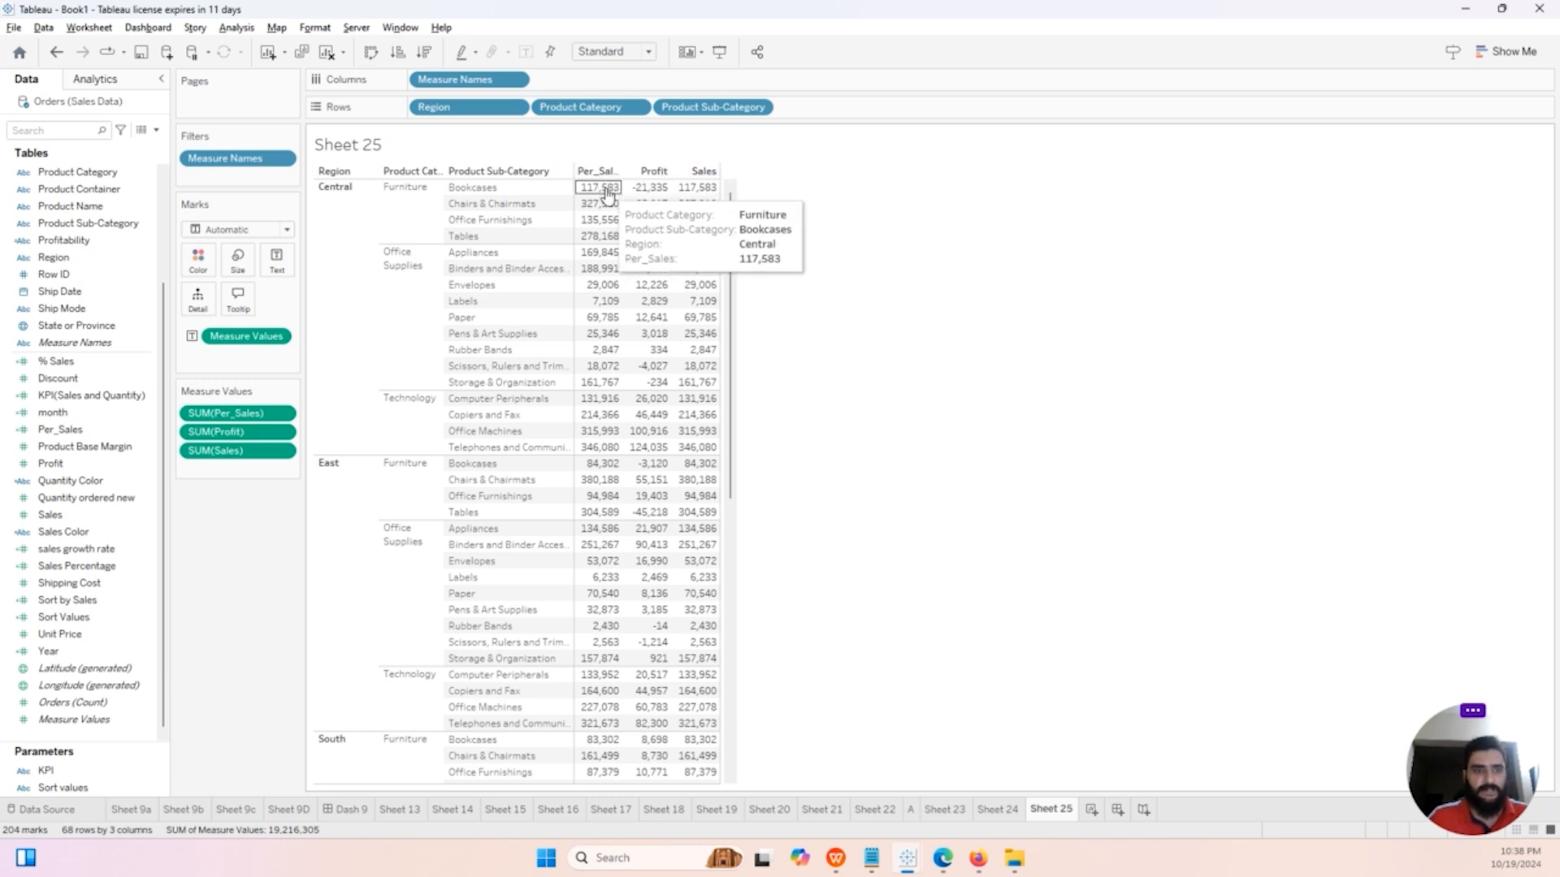
pyautogui.click(283, 416)
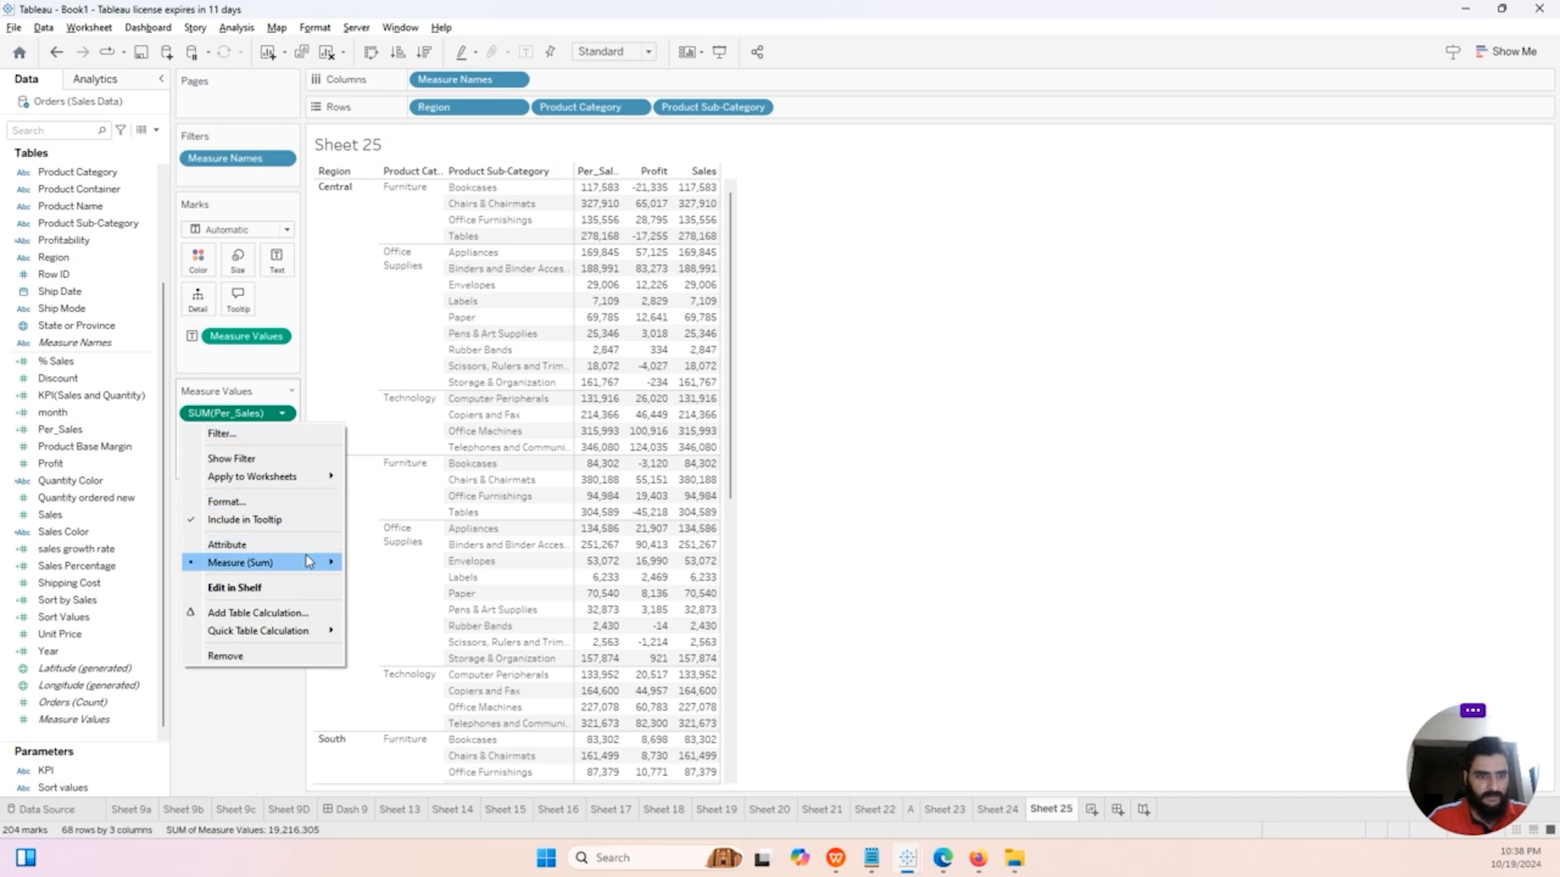
pyautogui.moveTo(309, 633)
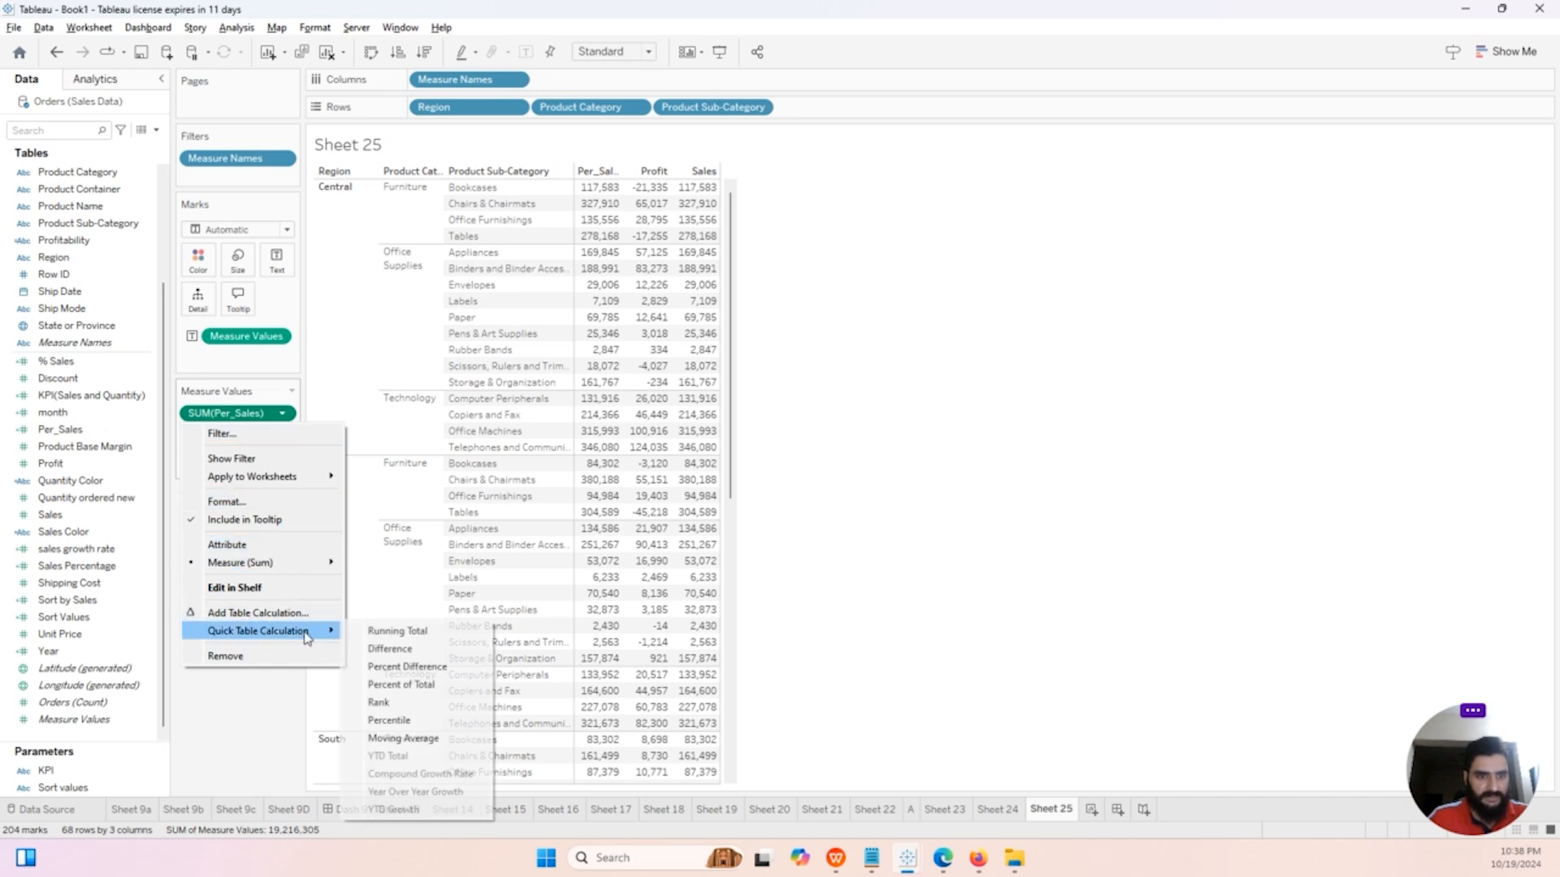
pyautogui.click(435, 685)
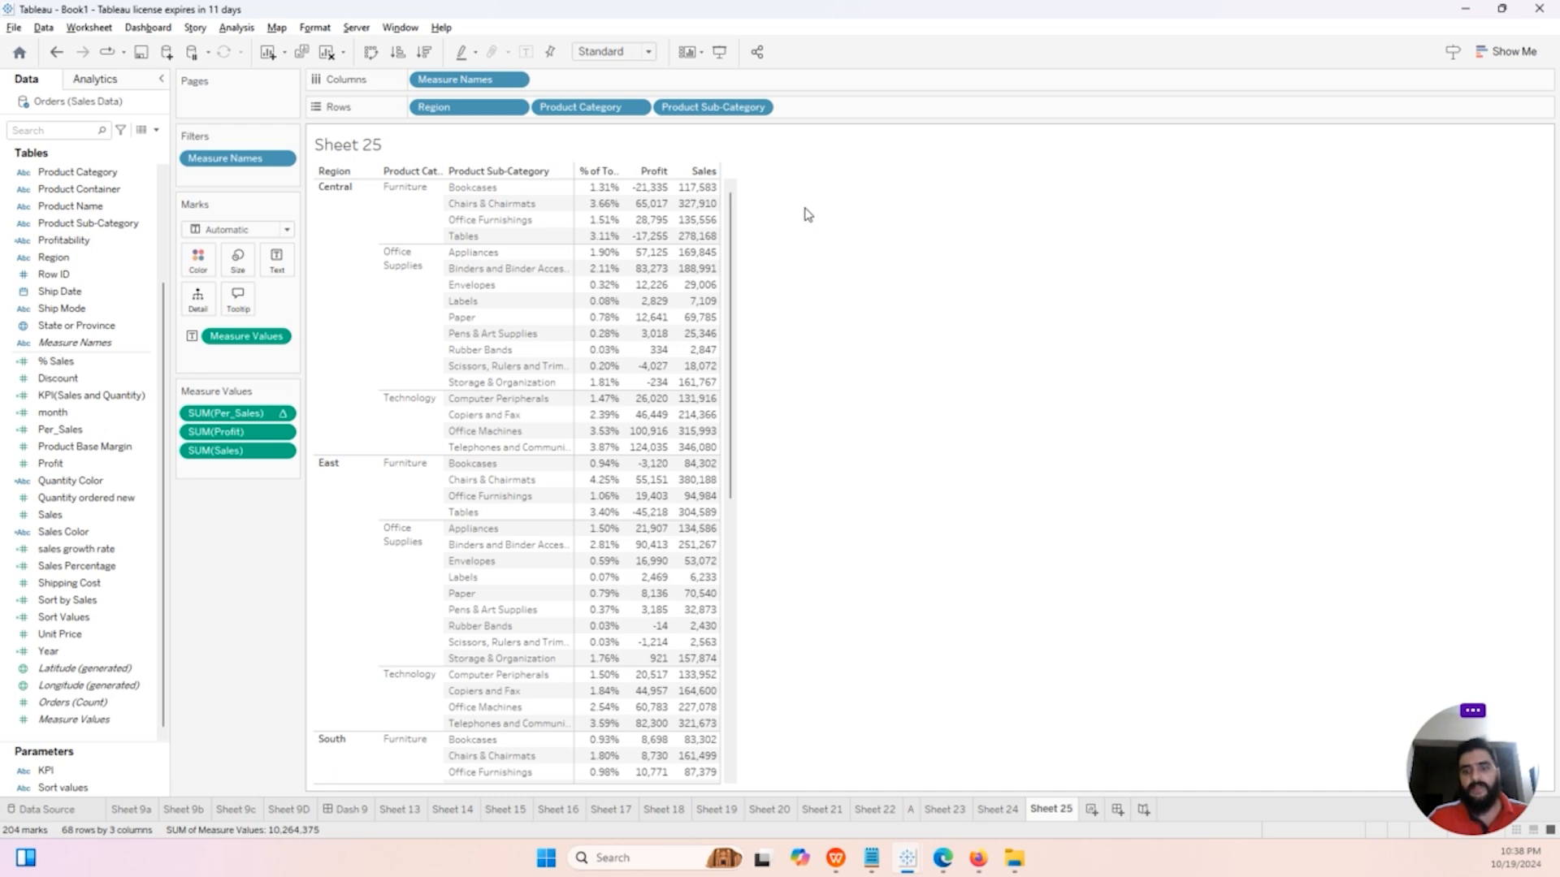
# Step: Rename Sheet 23, the sub-category quantity bar chart, as B
pyautogui.click(911, 812)
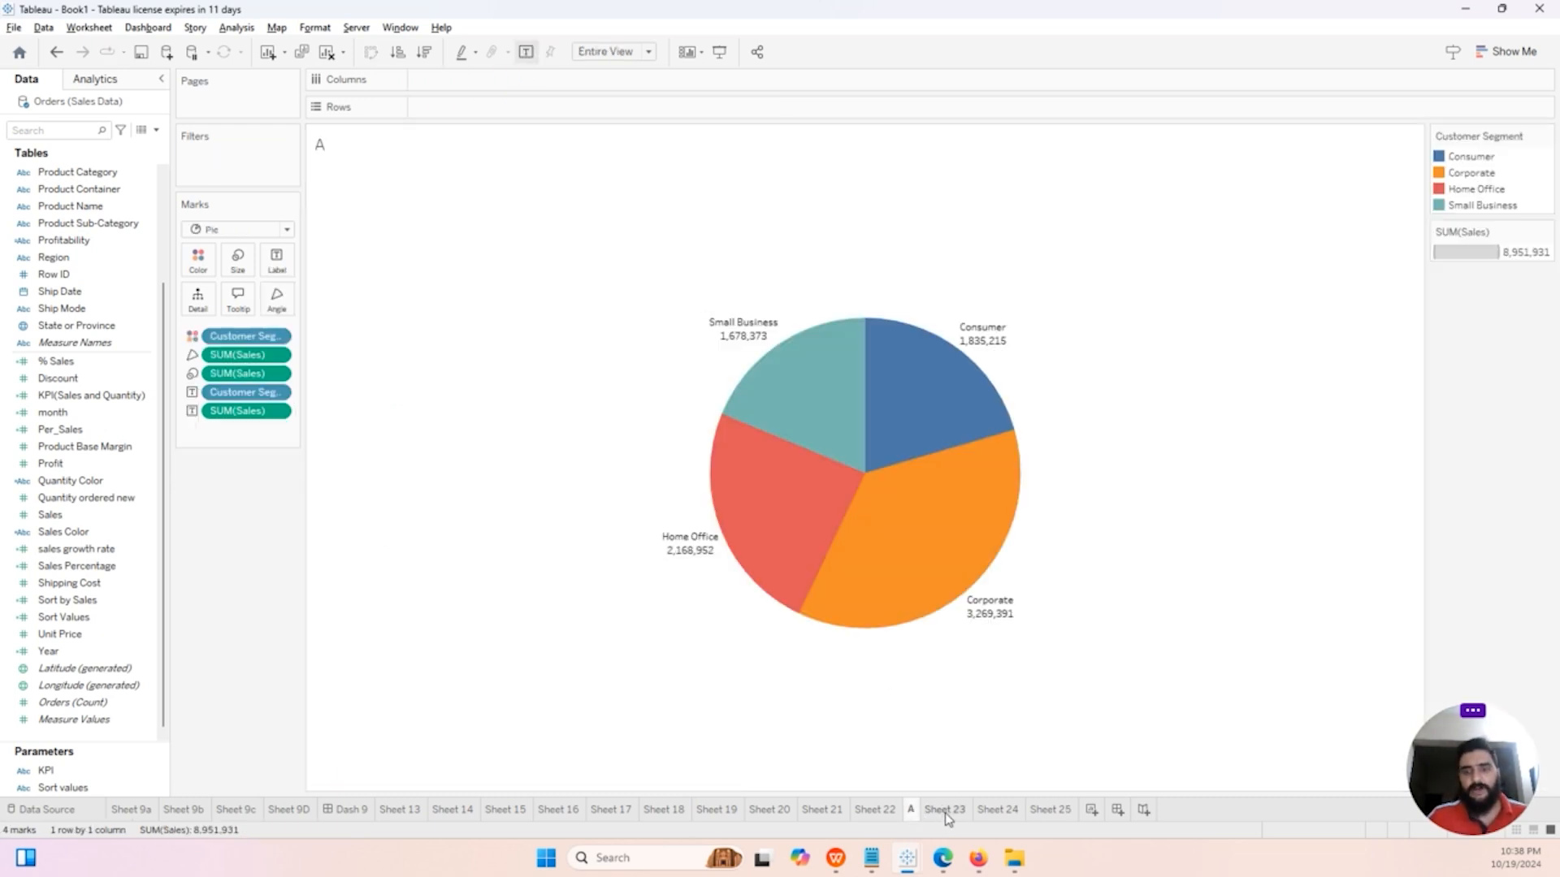
pyautogui.click(944, 812)
pyautogui.click(911, 814)
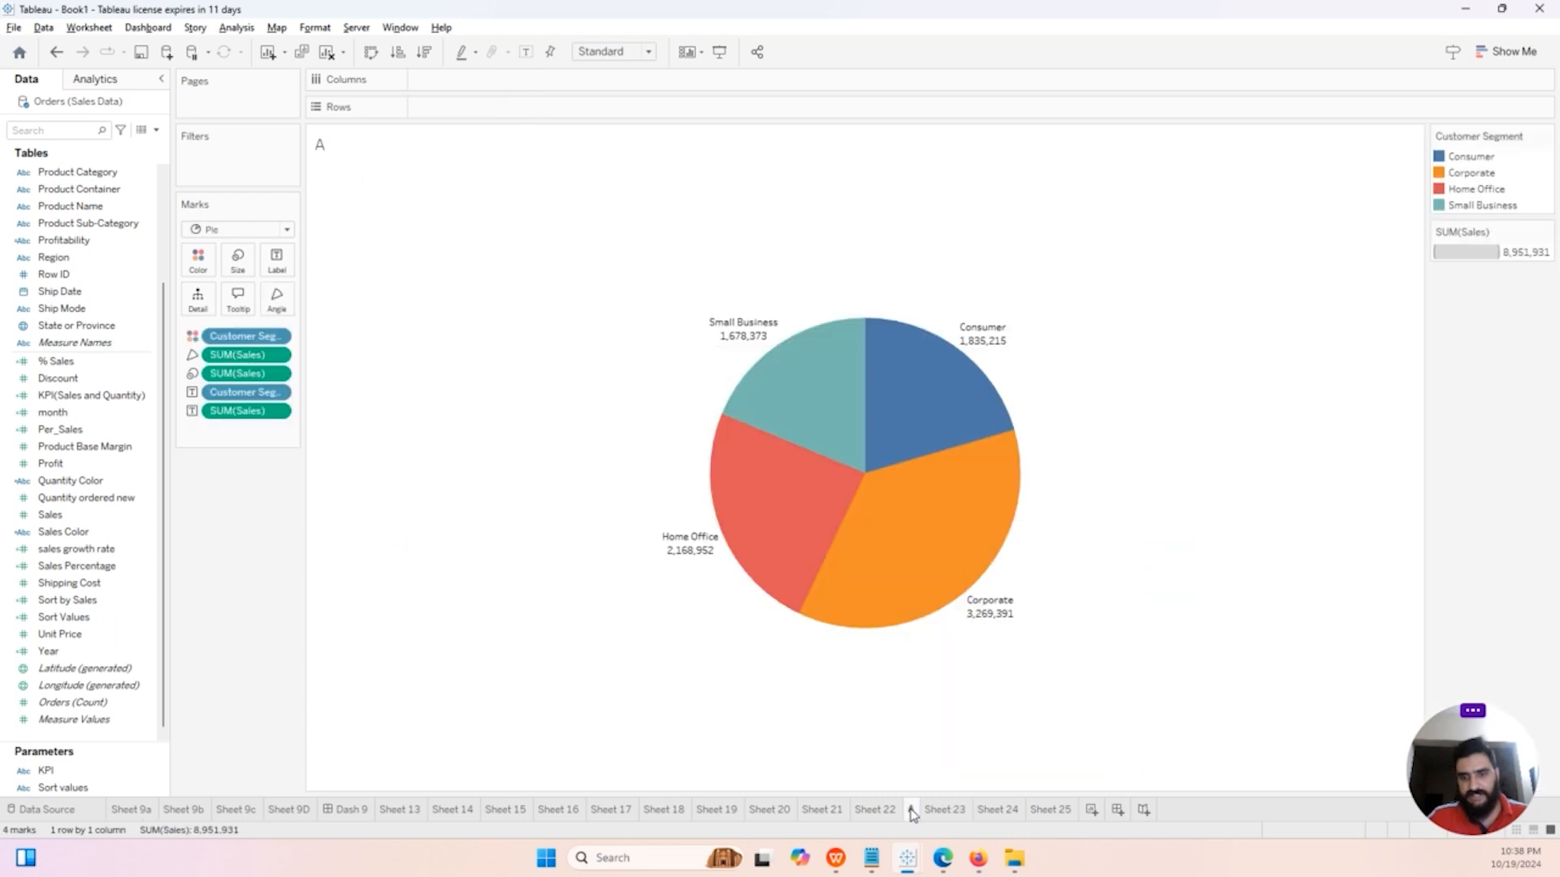
pyautogui.rightClick(940, 815)
pyautogui.doubleClick(941, 815)
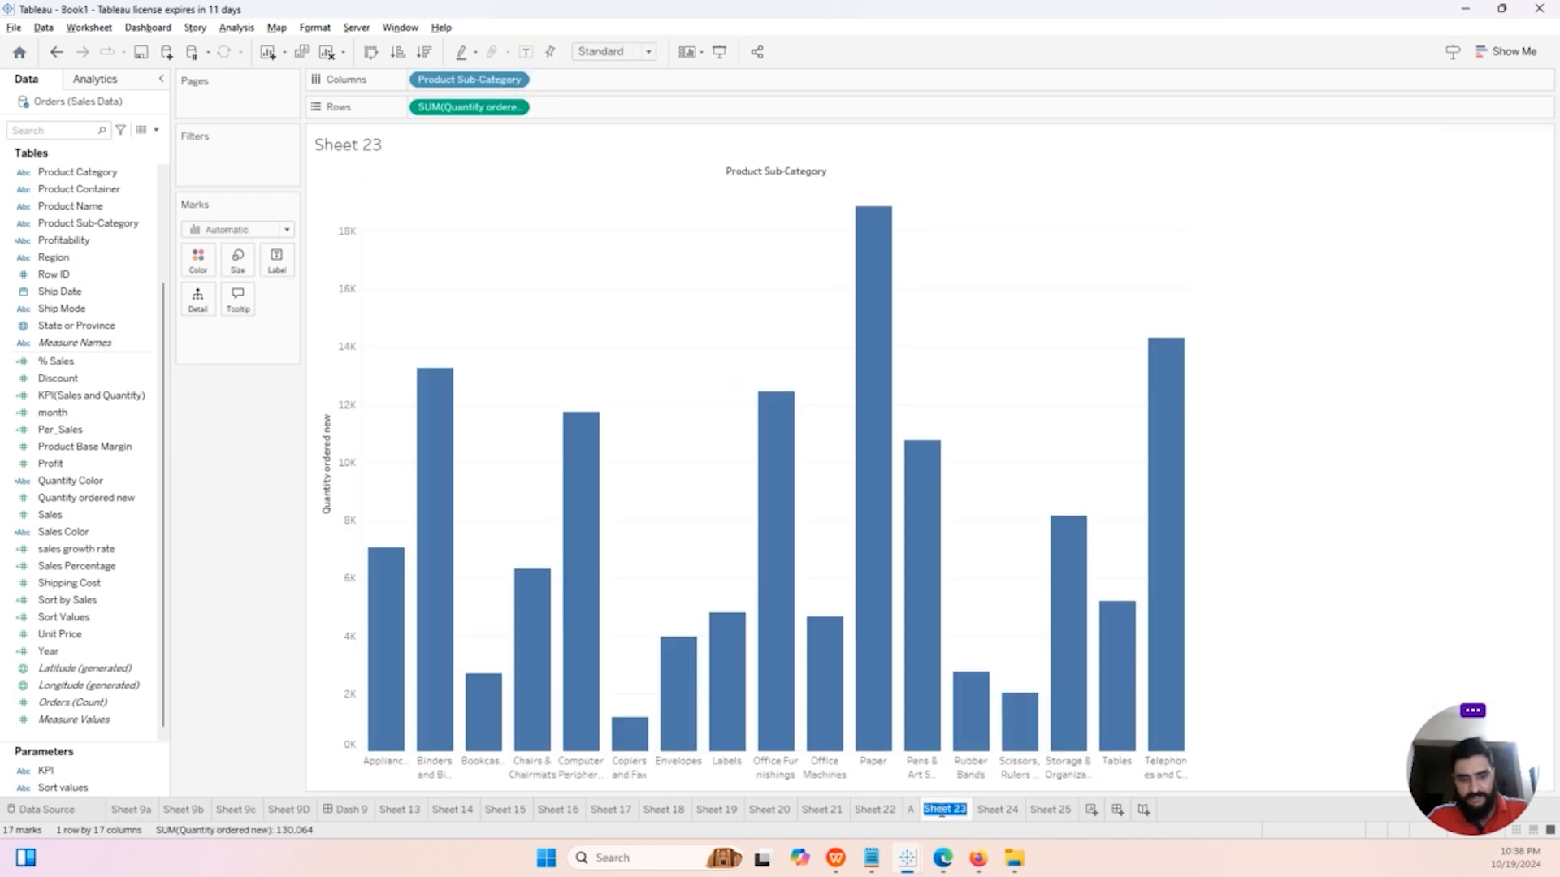
pyautogui.write('B')
# Step: Rename Sheet 24, the state profit map, as C
pyautogui.click(998, 816)
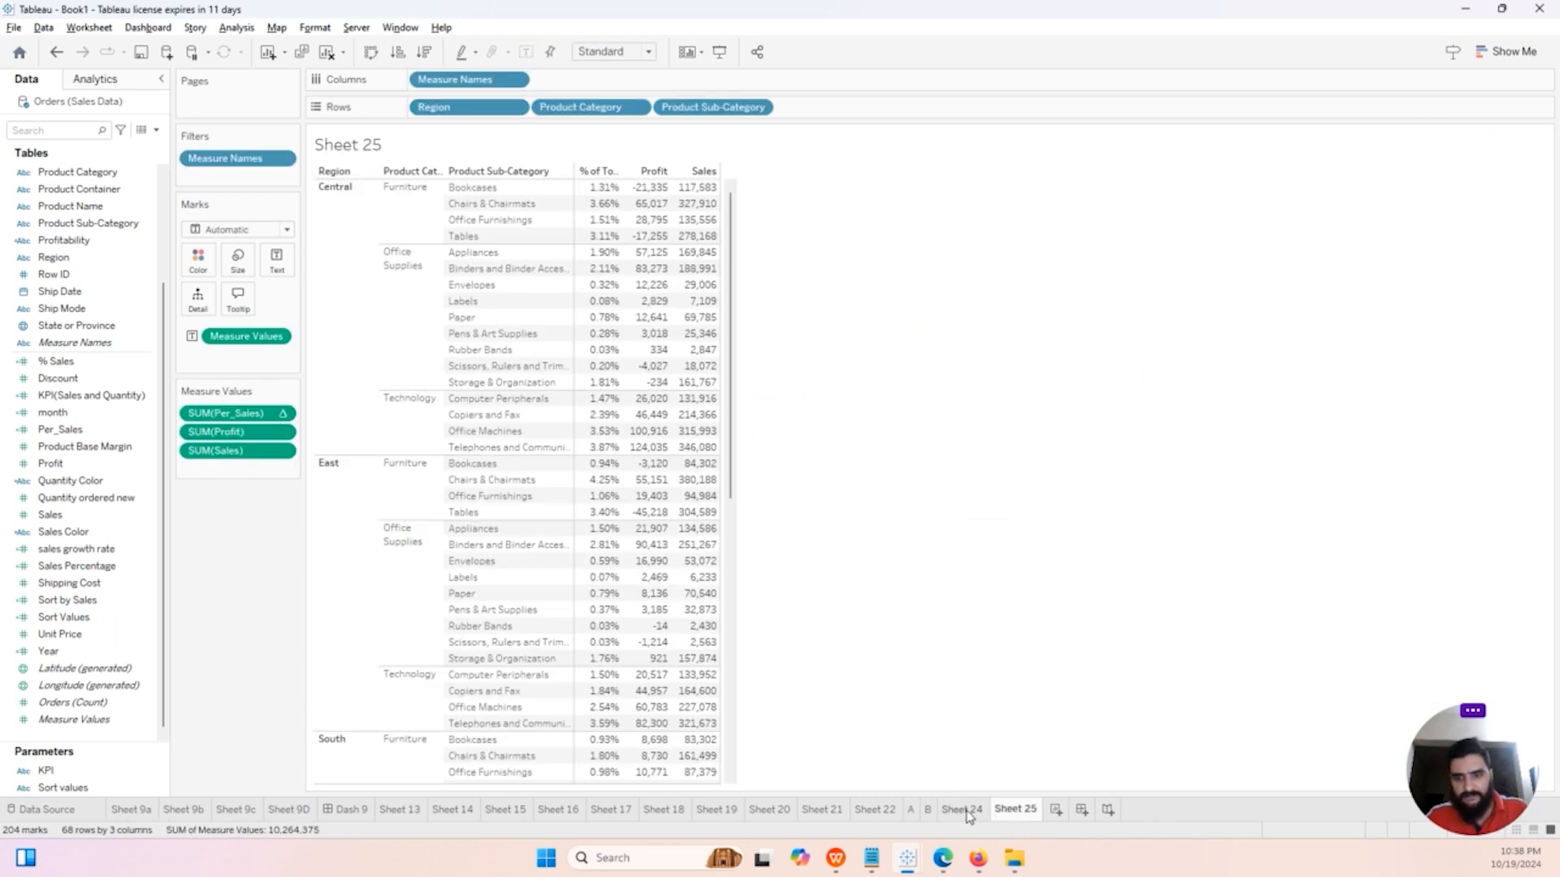
pyautogui.click(966, 812)
pyautogui.doubleClick(968, 812)
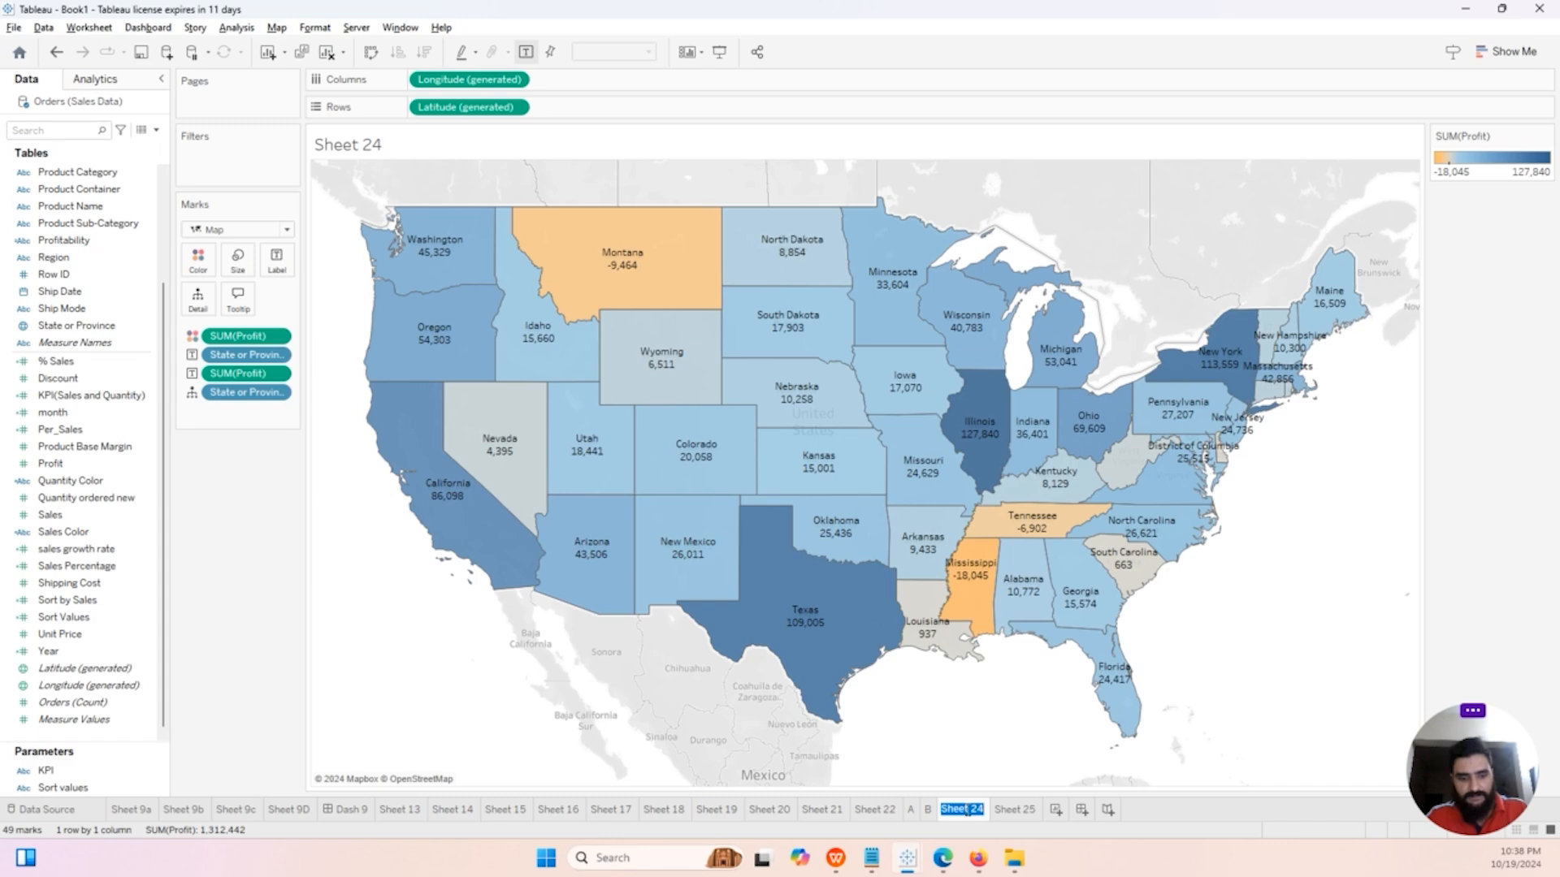
pyautogui.write('C')
# Step: Rename Sheet 25, the regional product table, as D
pyautogui.click(1005, 817)
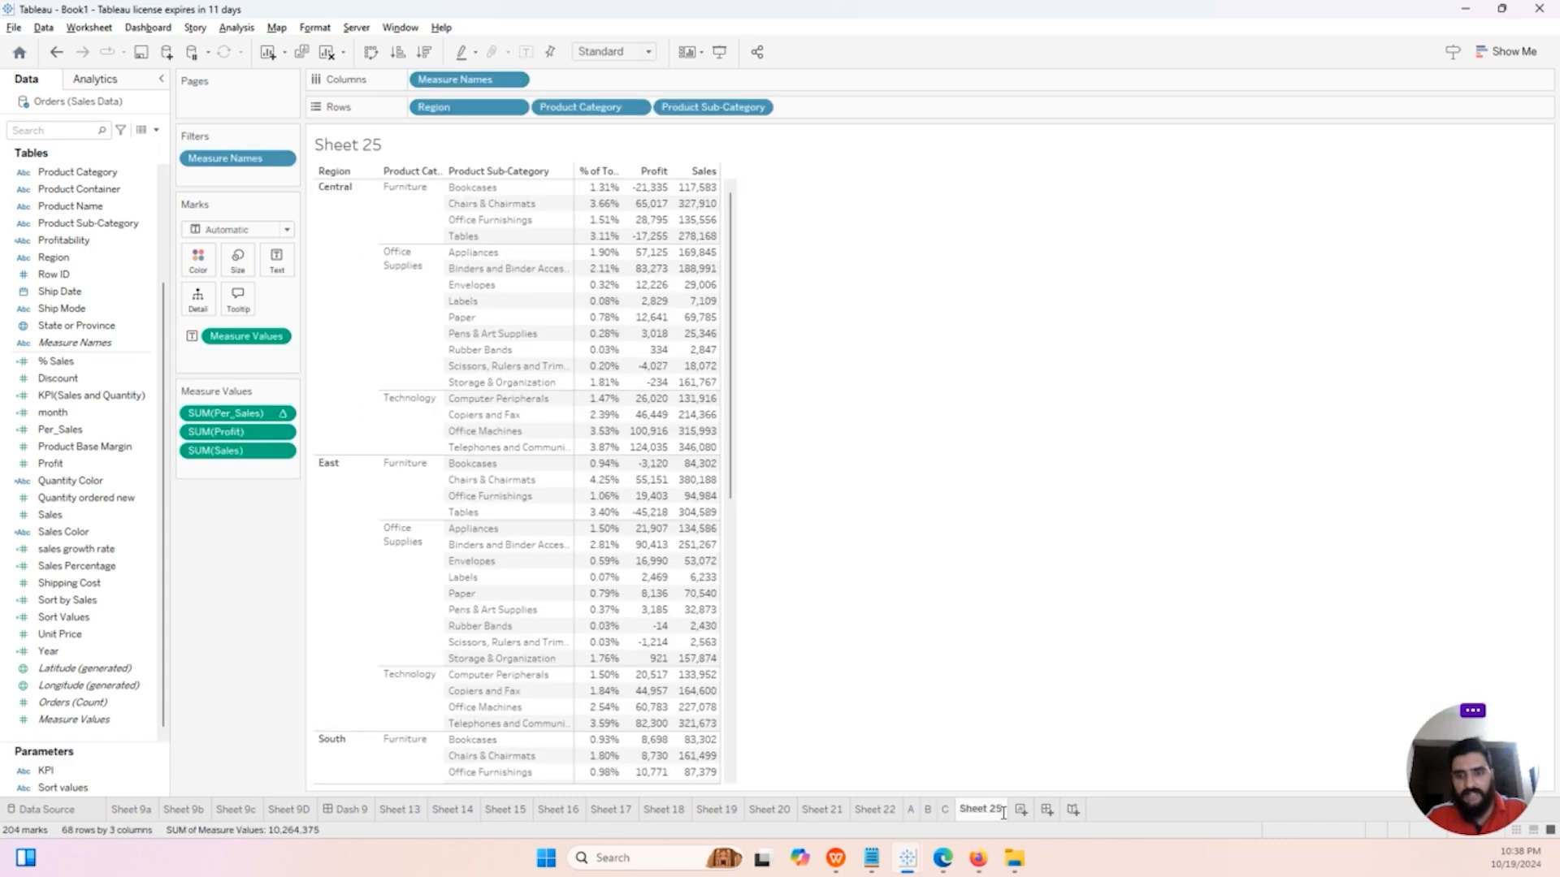
pyautogui.doubleClick(992, 812)
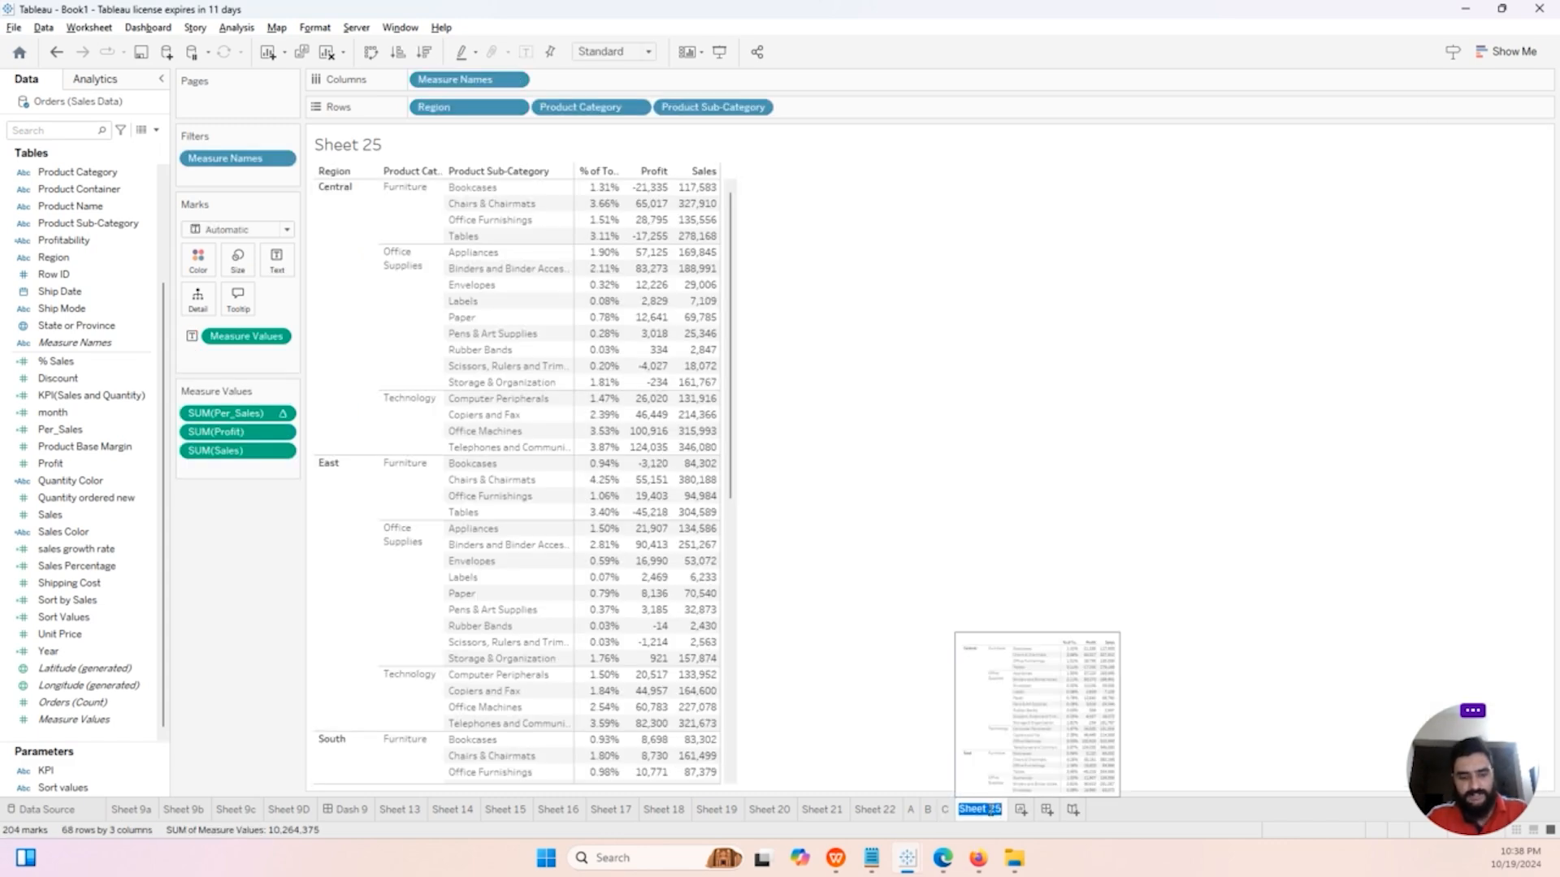
pyautogui.write('D')
pyautogui.press('Return')
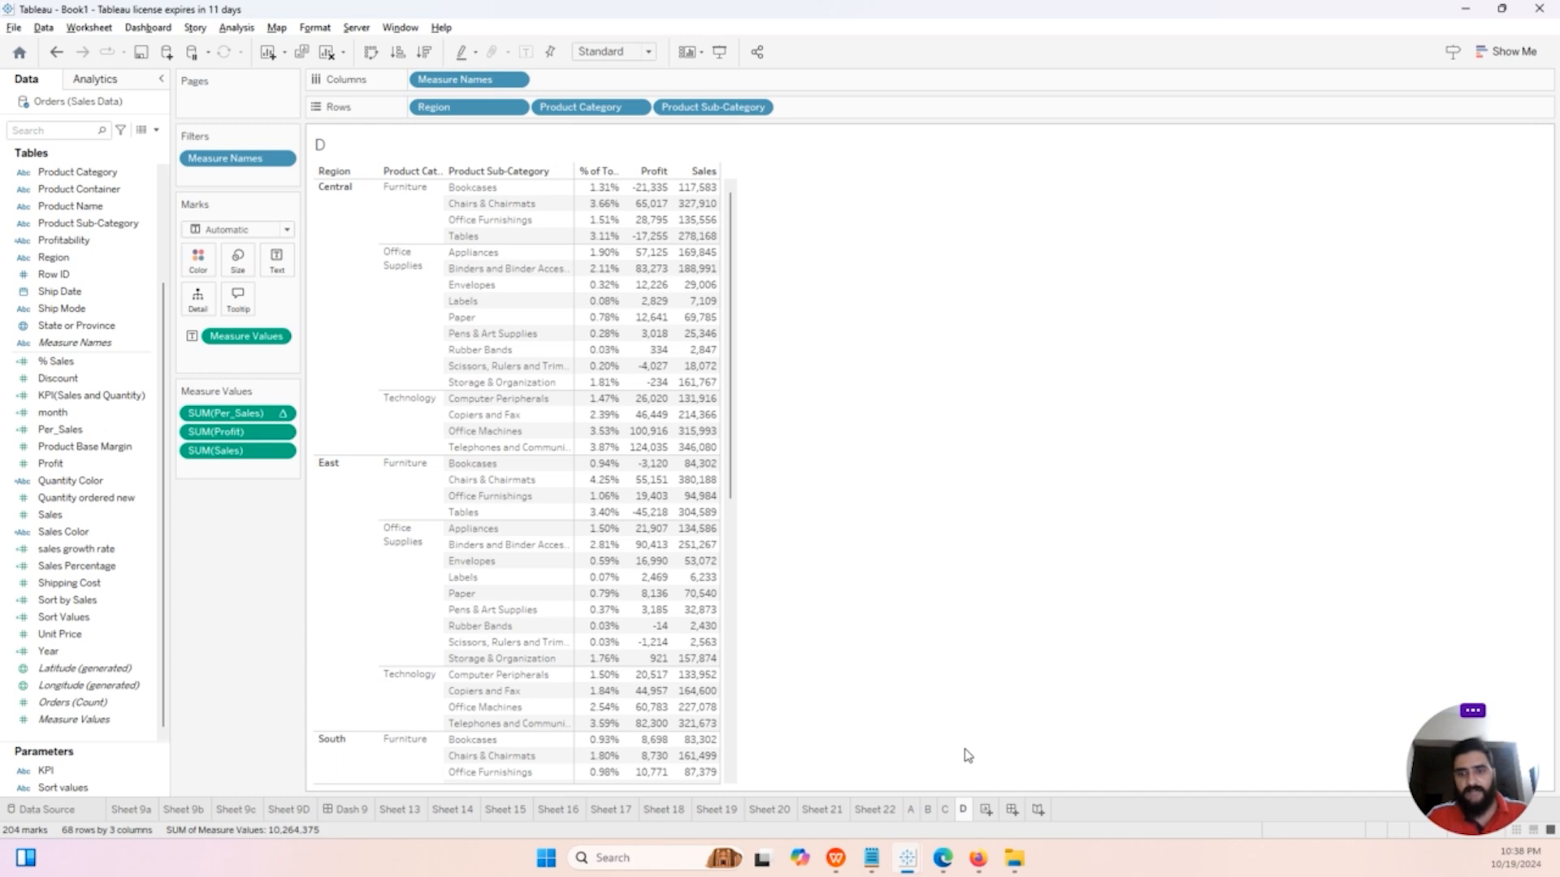
# Step: Create a new dashboard and place sheet A, the segment sales pie, on it
pyautogui.click(947, 810)
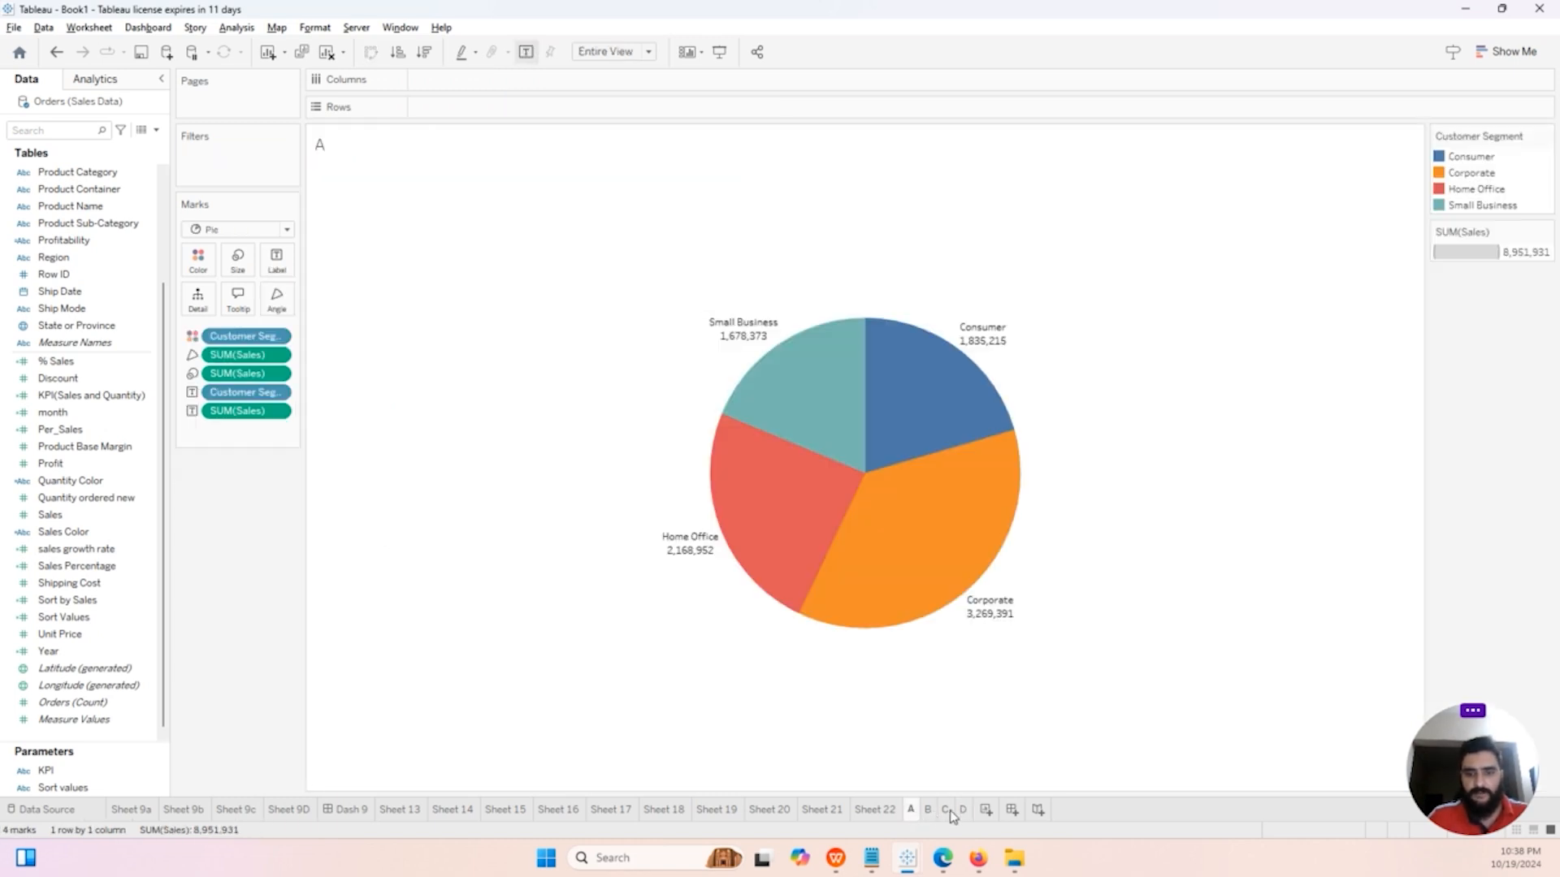
pyautogui.click(1012, 810)
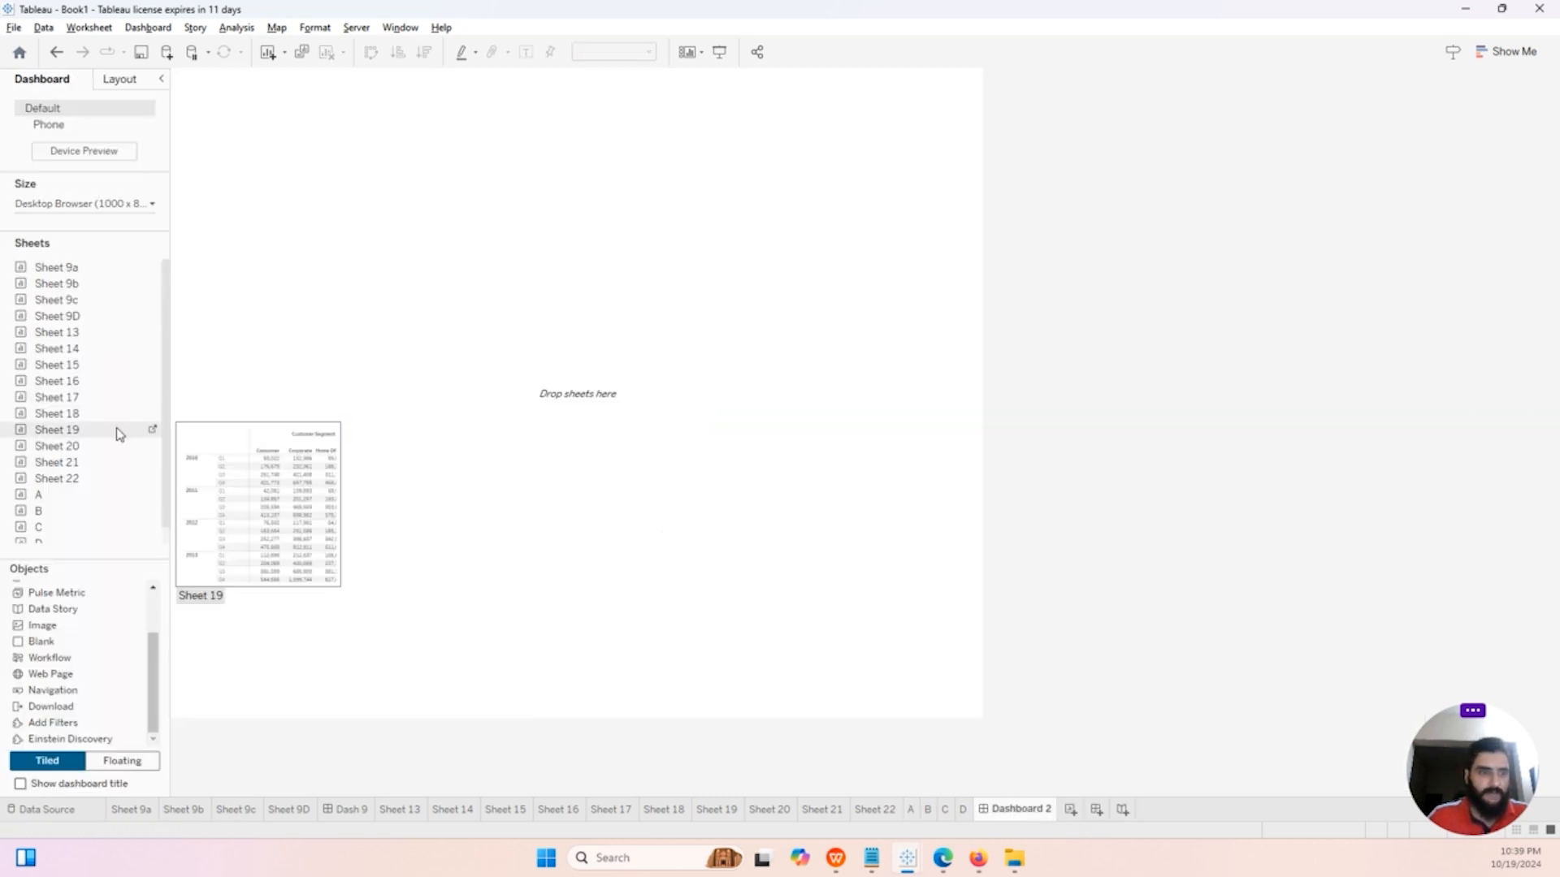
pyautogui.scroll(-1, 114, 443)
pyautogui.moveTo(58, 490); pyautogui.dragTo(455, 333)
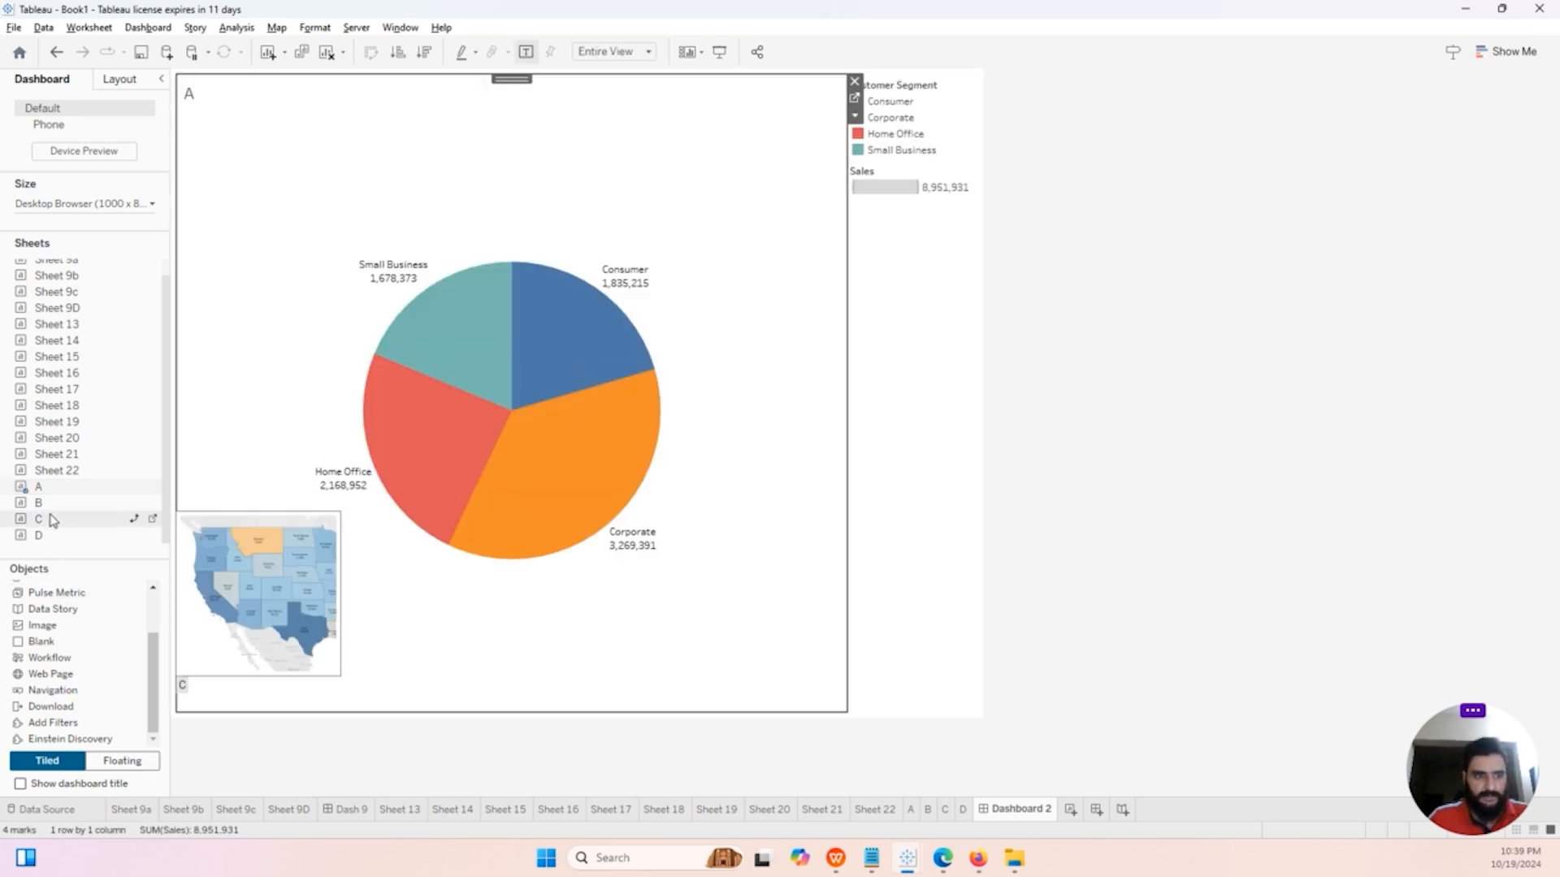
# Step: Add sheet B left of the pie, sheet C below B and sheet D below the pie on the dashboard
pyautogui.moveTo(48, 505); pyautogui.dragTo(286, 549)
pyautogui.moveTo(50, 518); pyautogui.dragTo(304, 549)
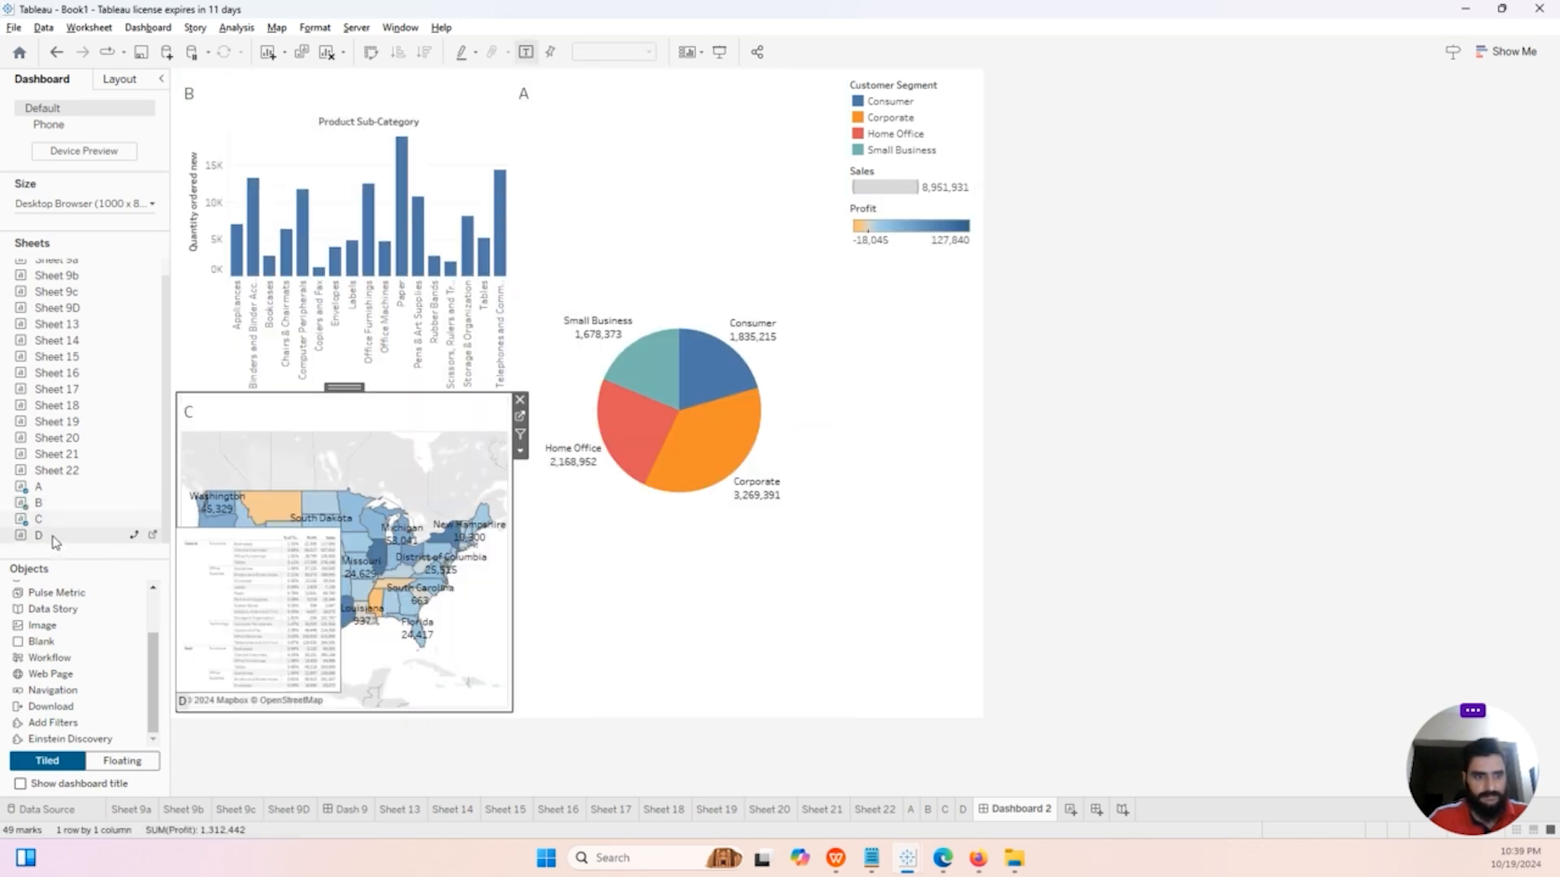
pyautogui.moveTo(57, 539); pyautogui.dragTo(637, 582)
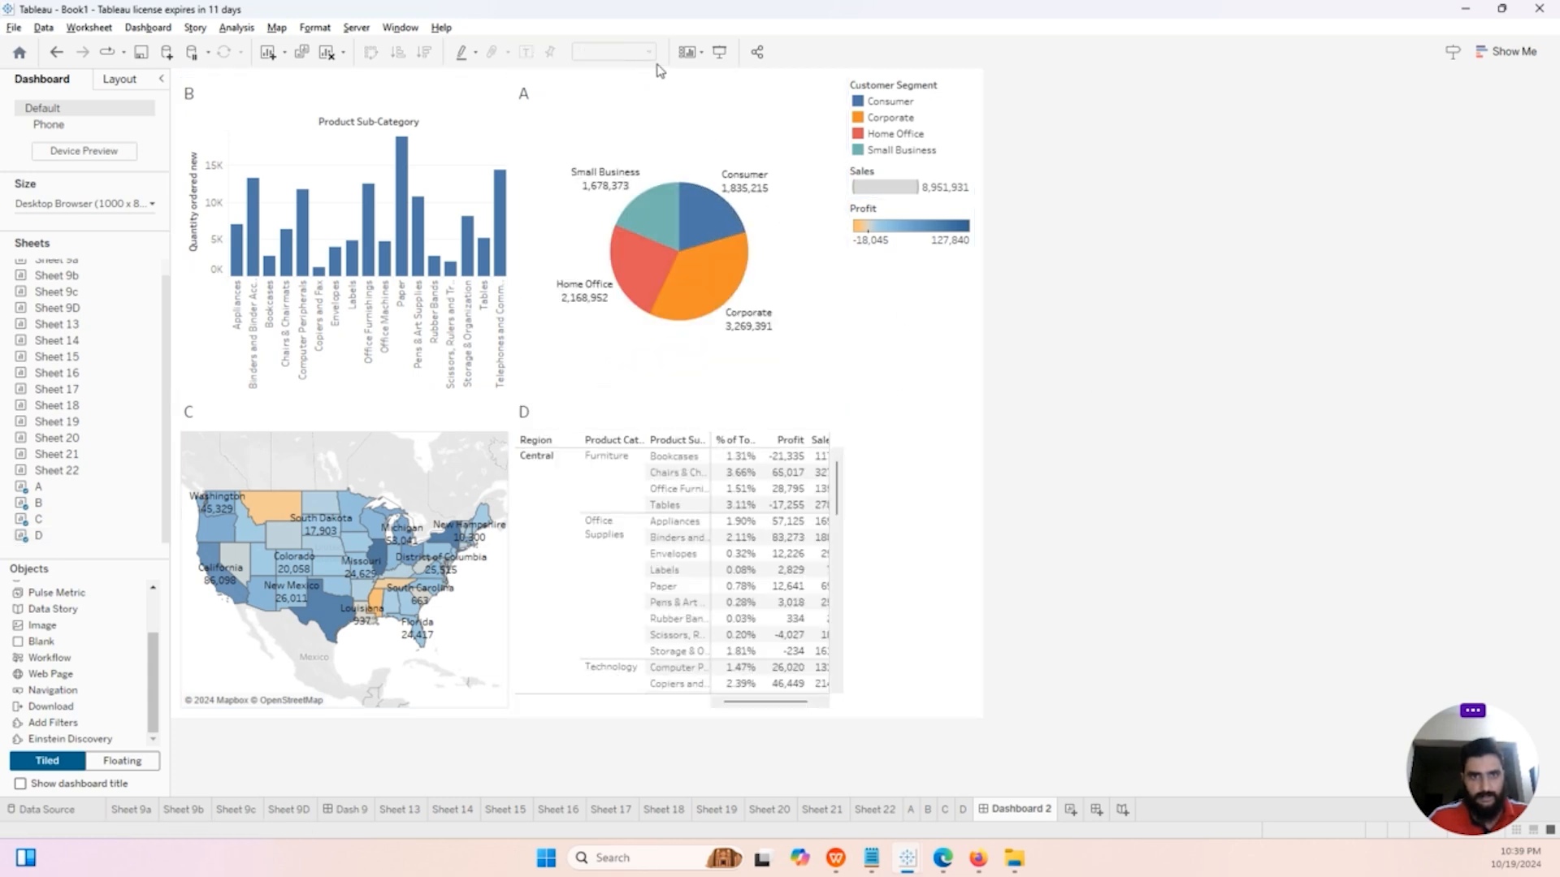
pyautogui.click(905, 390)
pyautogui.click(1037, 376)
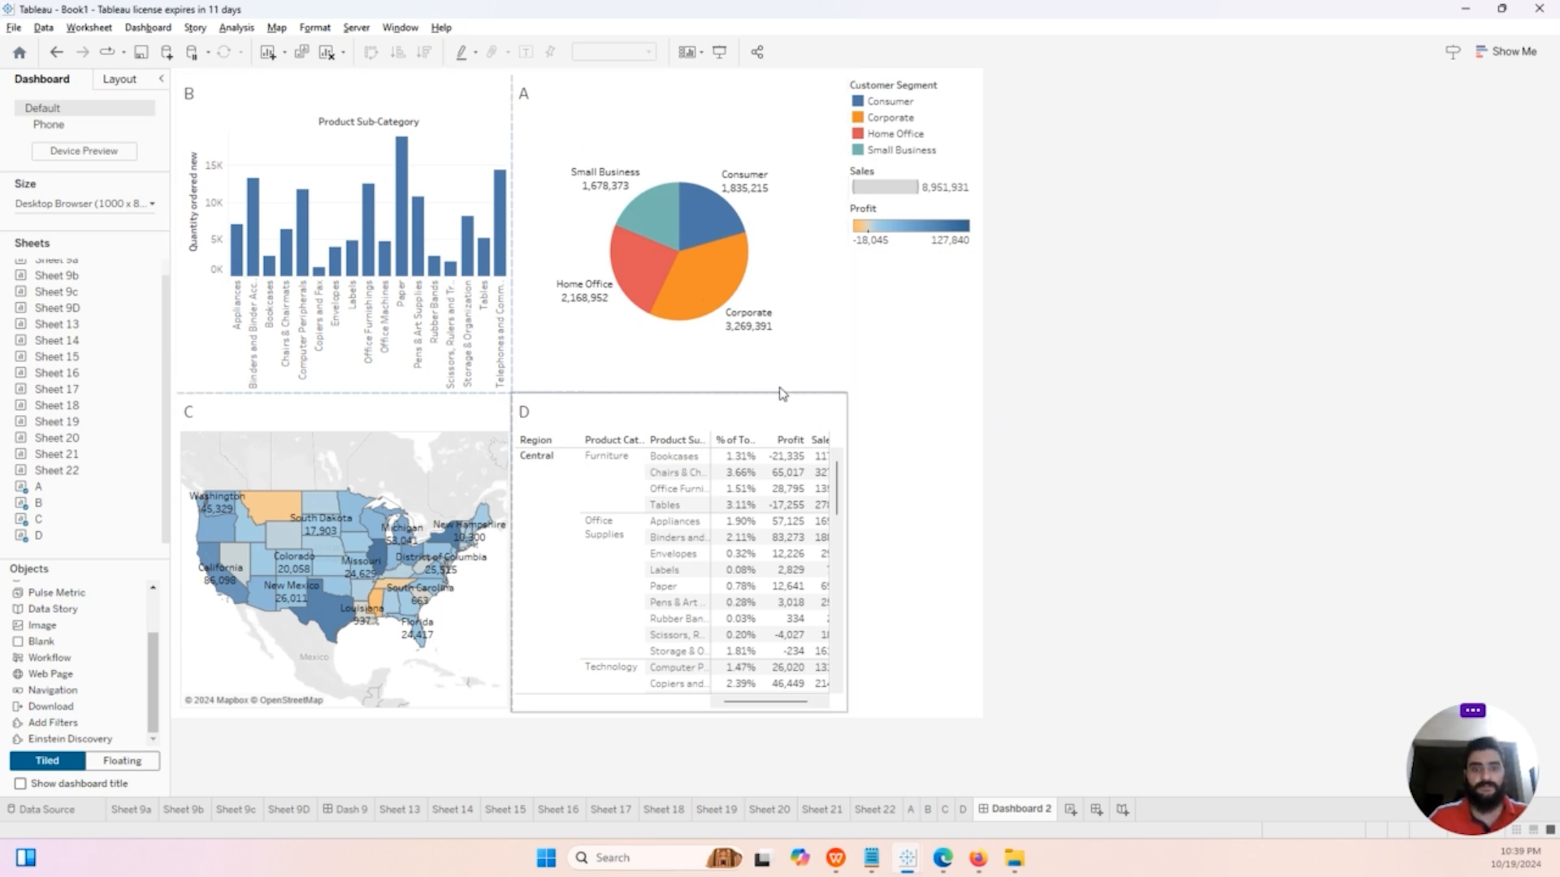
# Step: Show a Customer Segment filter on the dashboard from the pie chart, sheet A
pyautogui.moveTo(765, 323)
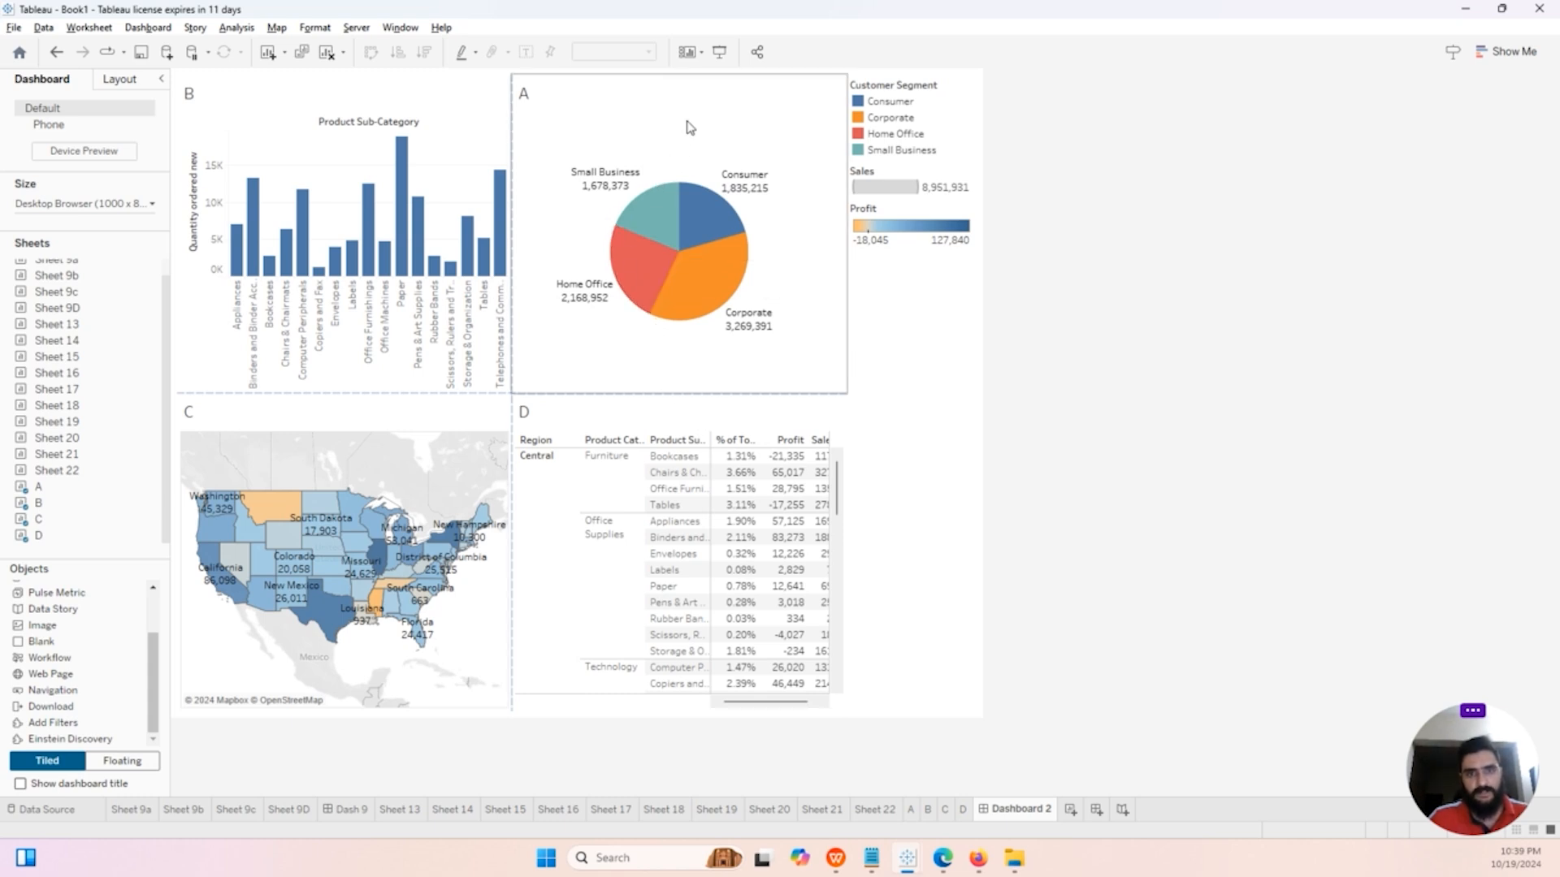
pyautogui.click(681, 172)
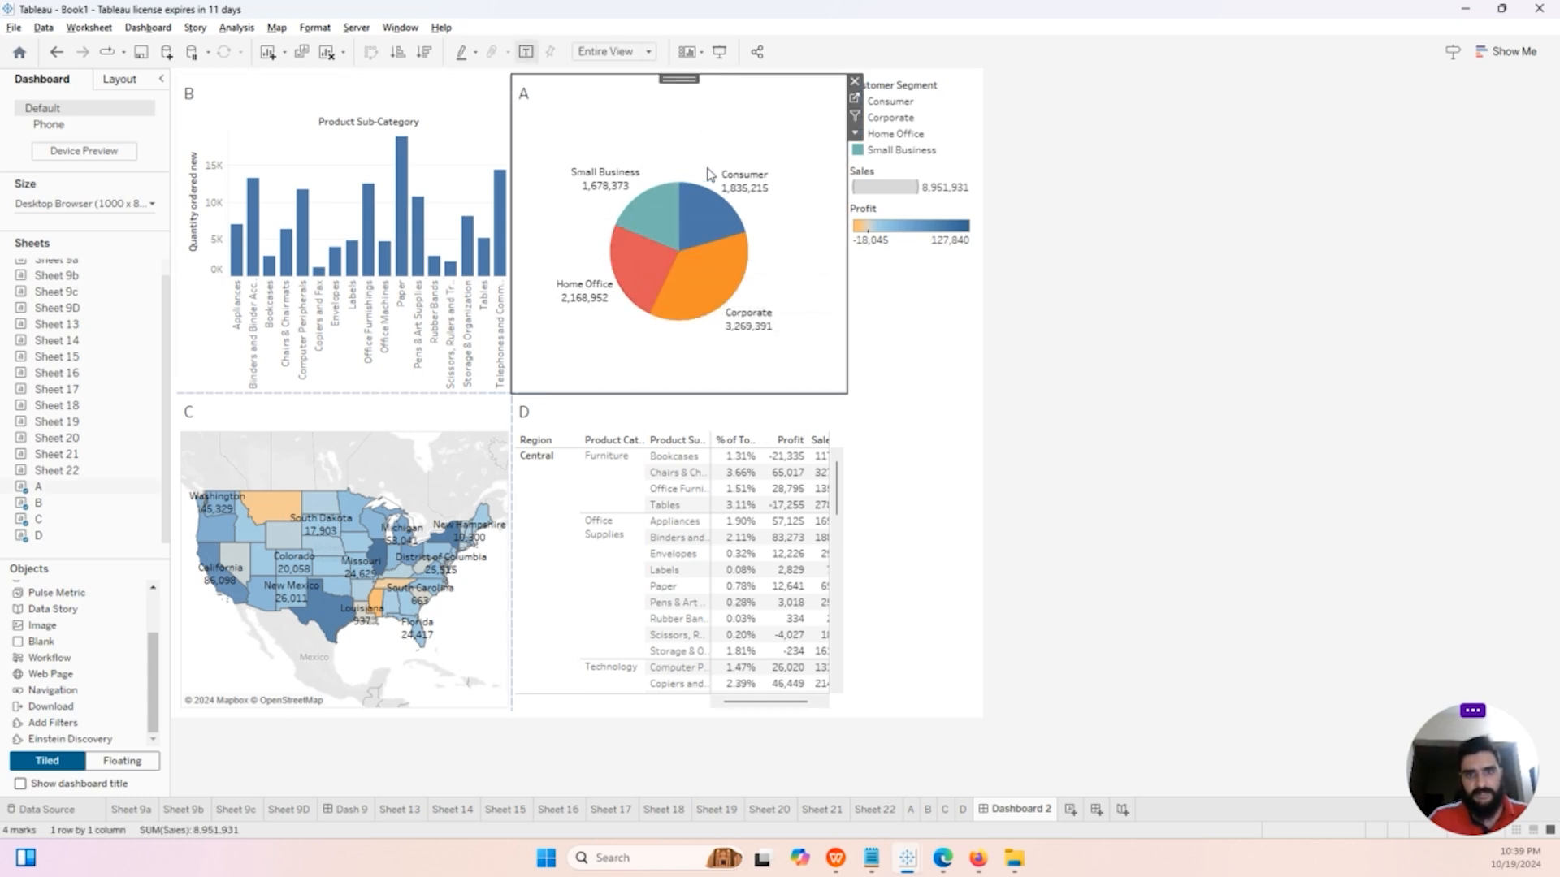
pyautogui.click(855, 134)
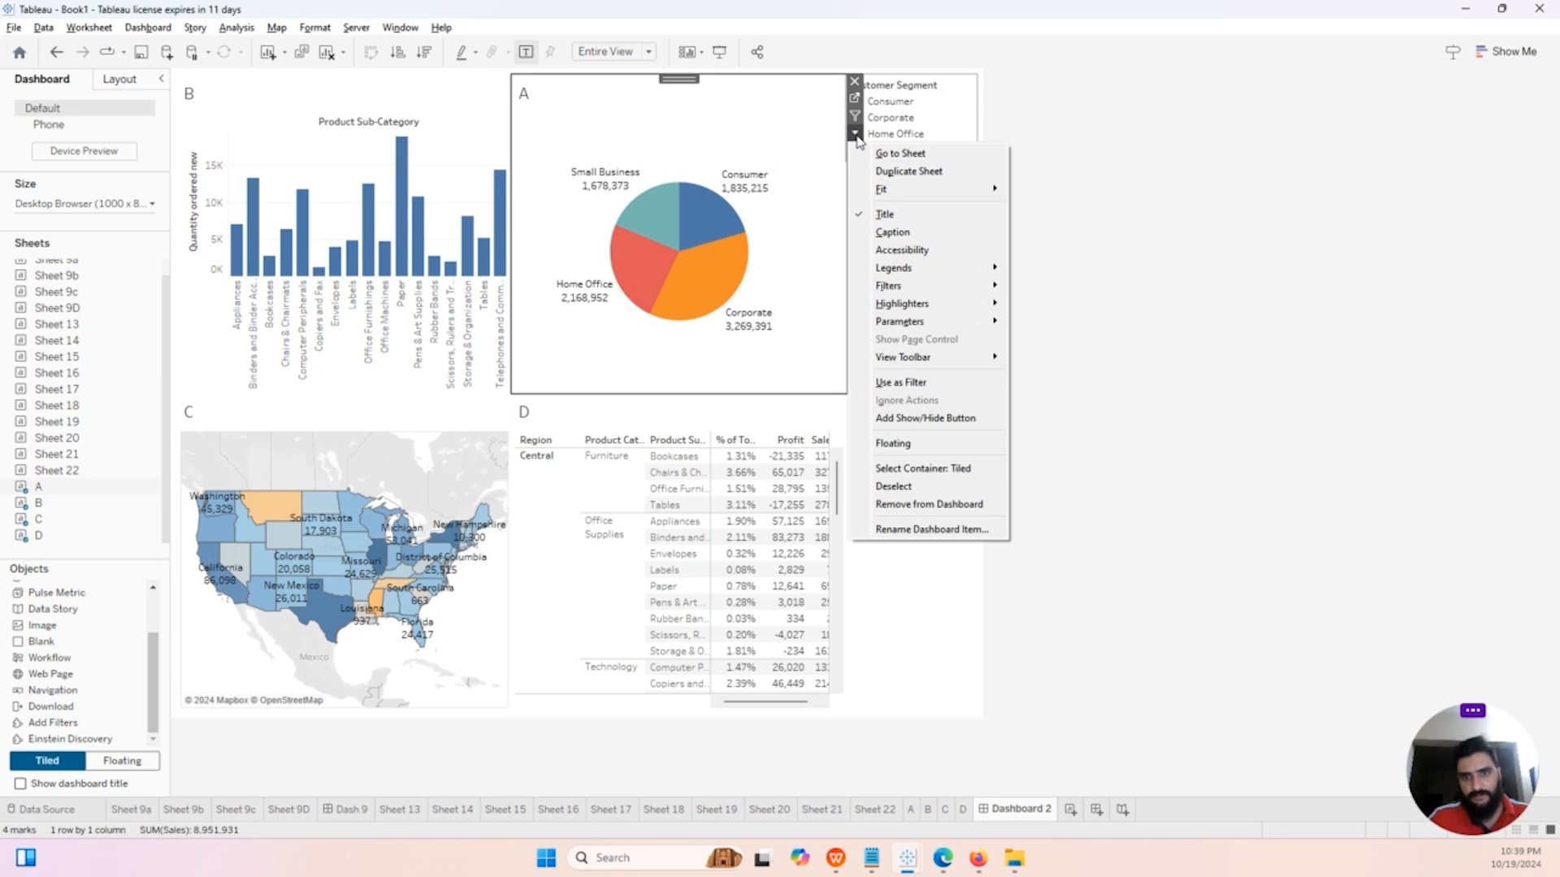
pyautogui.moveTo(993, 286)
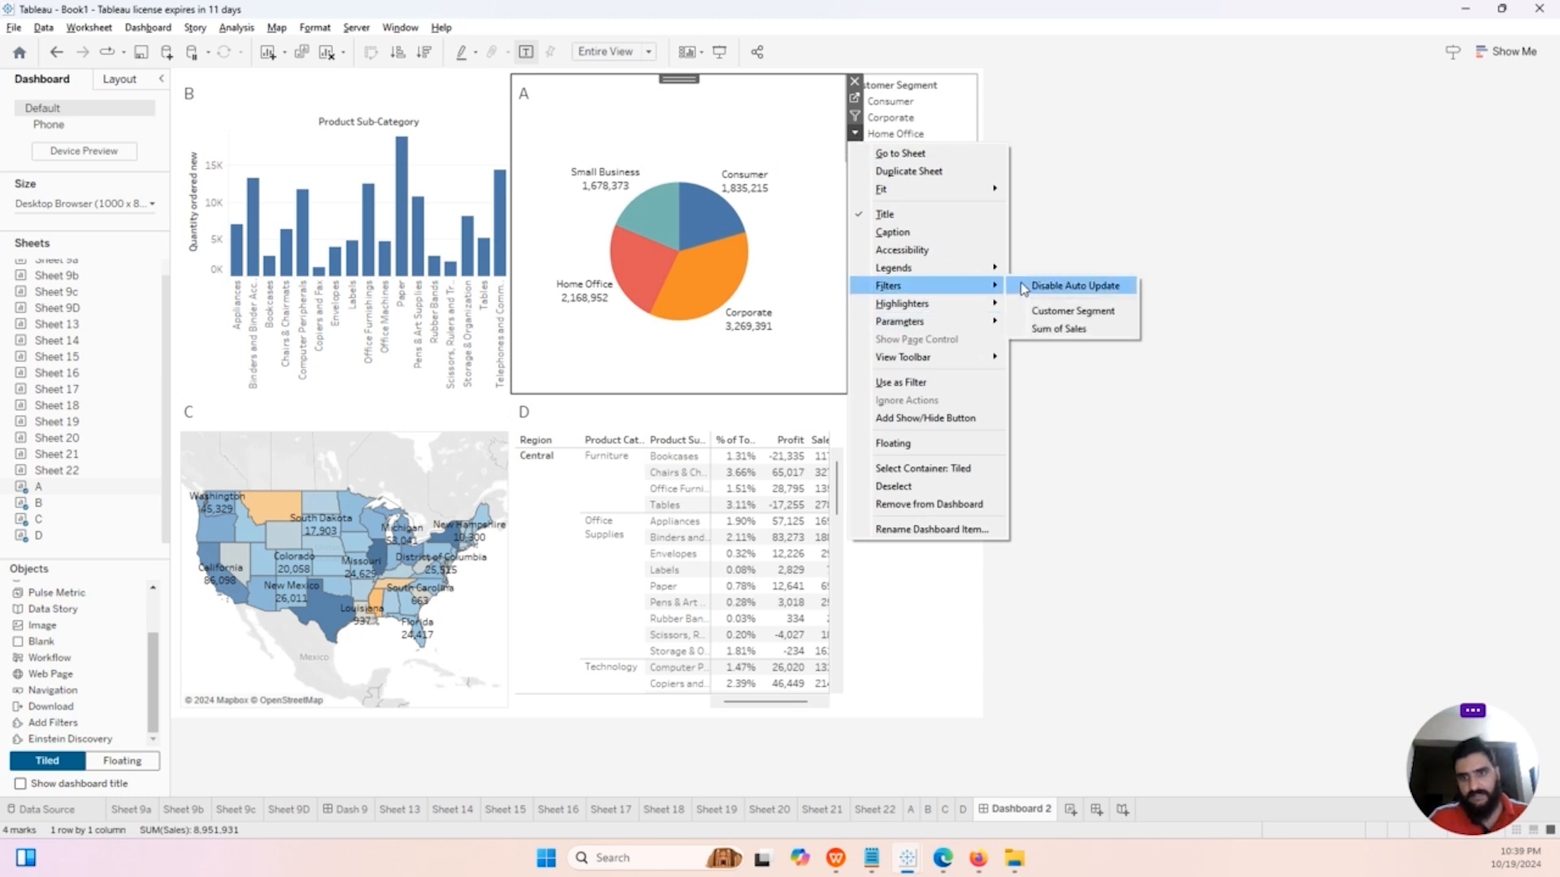
pyautogui.click(1061, 315)
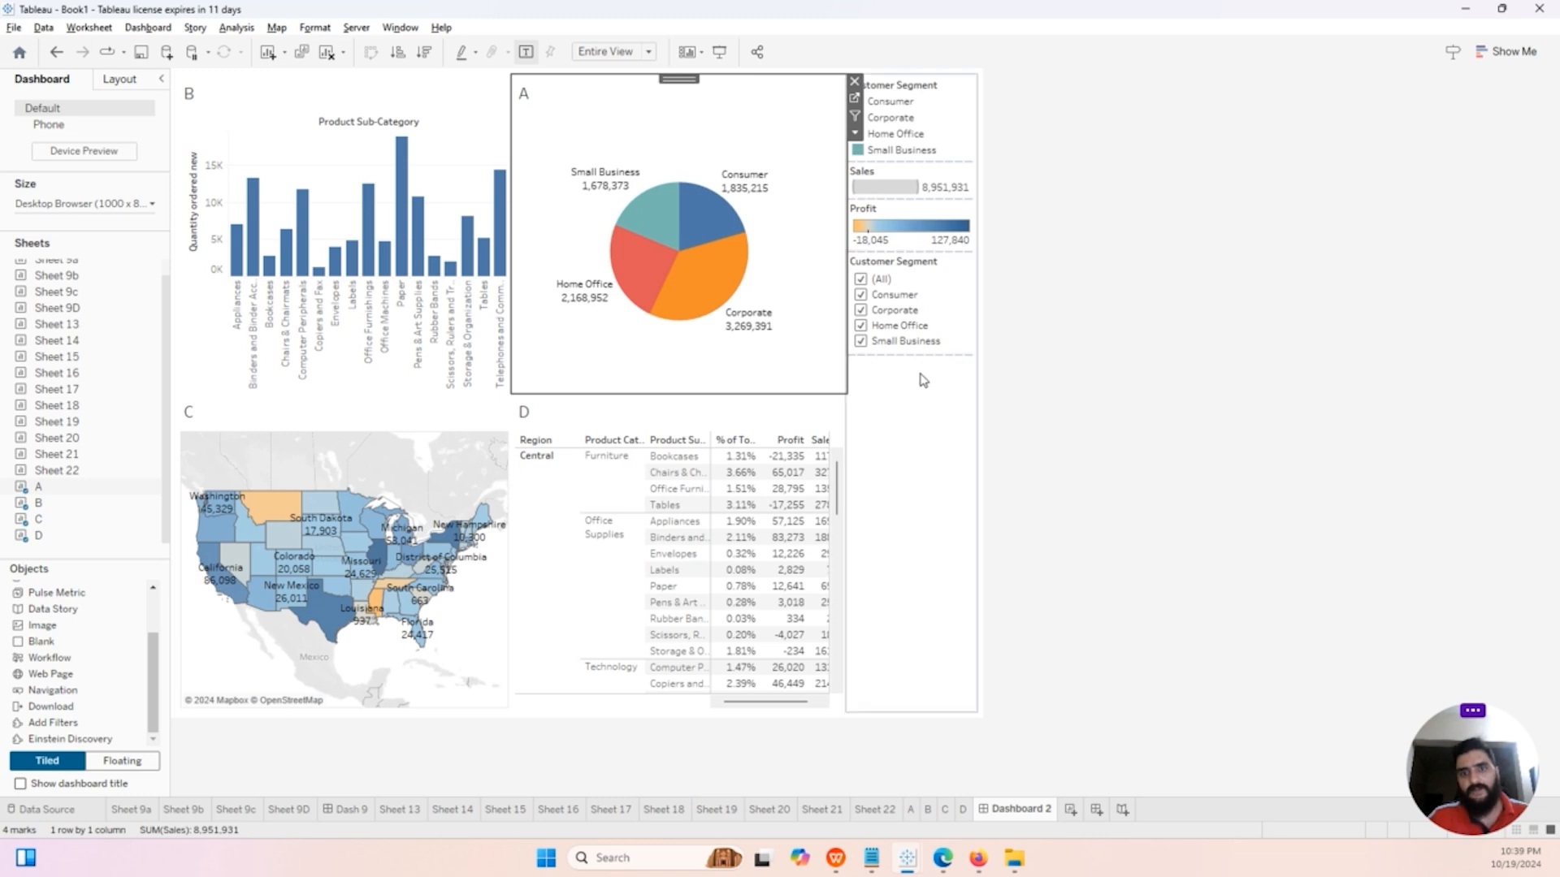
# Step: Show the Customer Segment filter as a multiple-values dropdown and apply it to all worksheets using this data source
pyautogui.click(962, 267)
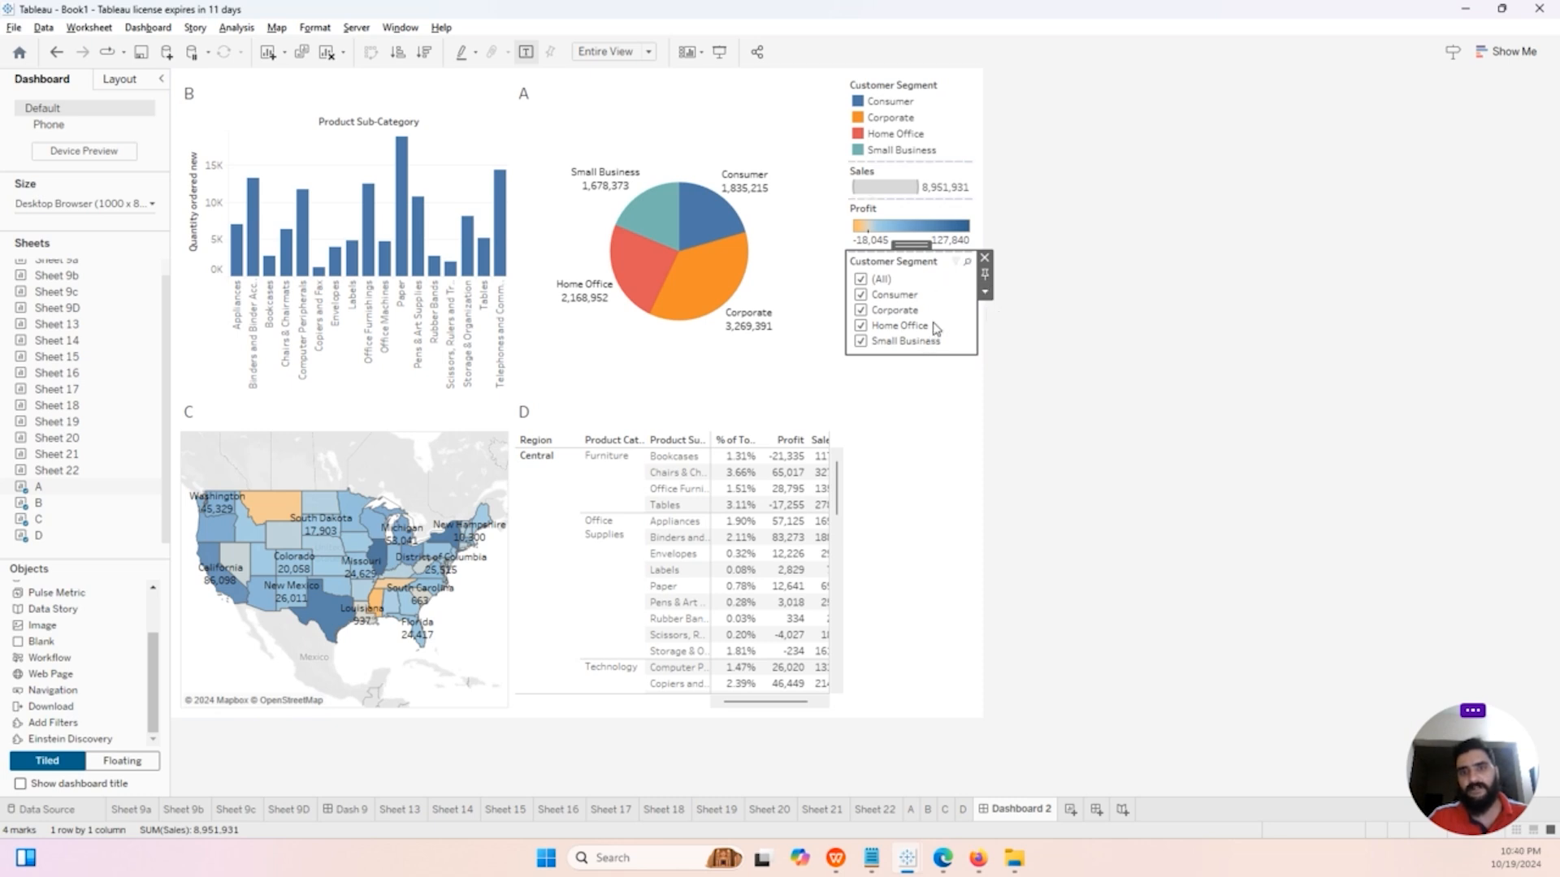
pyautogui.click(984, 294)
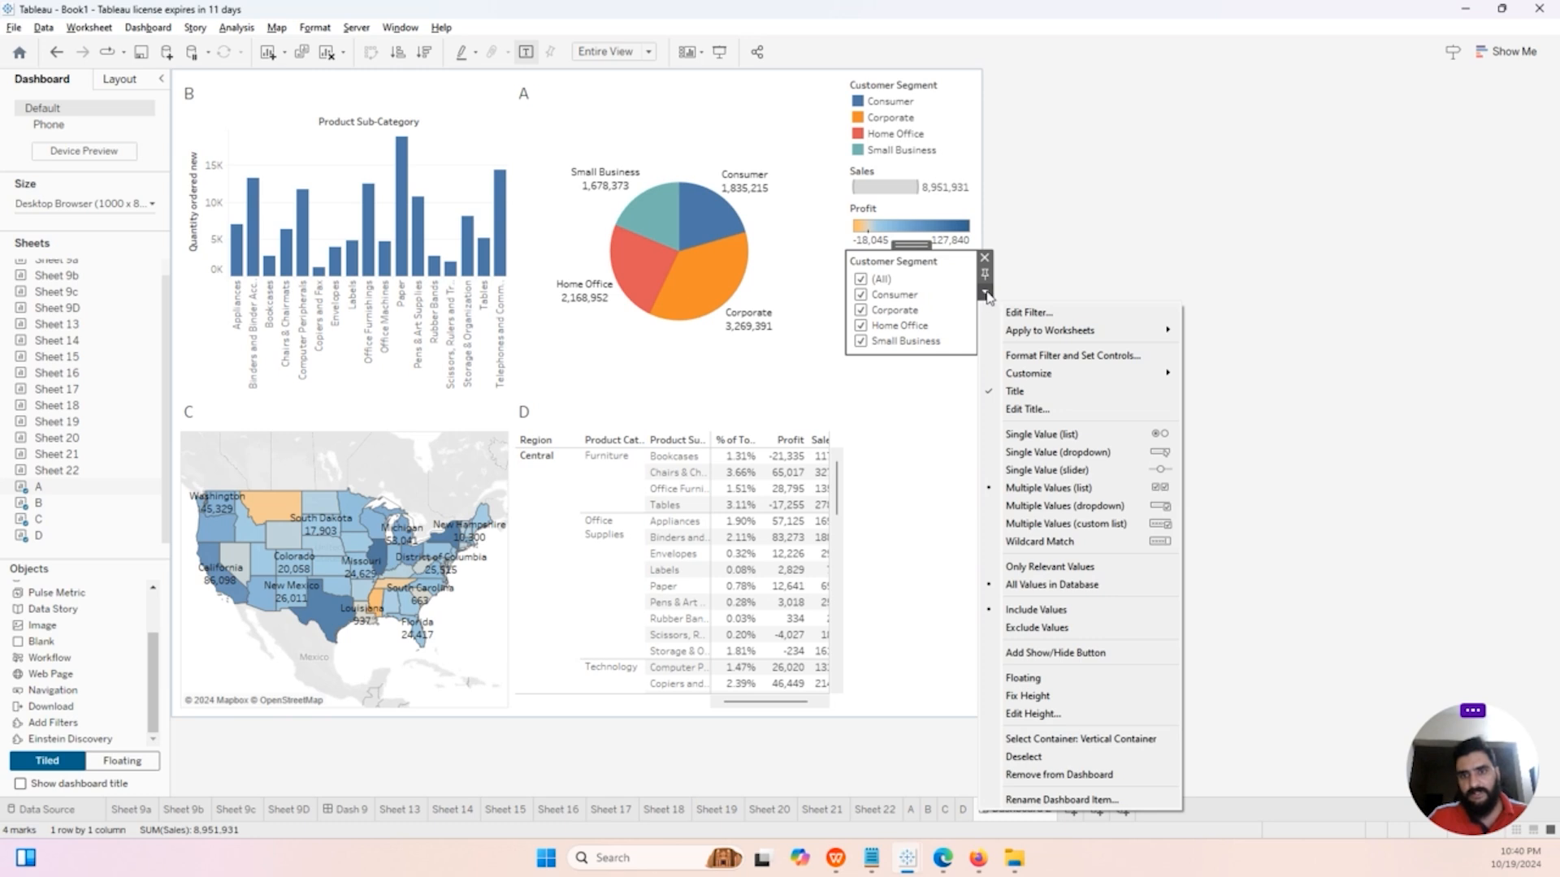
pyautogui.click(1038, 513)
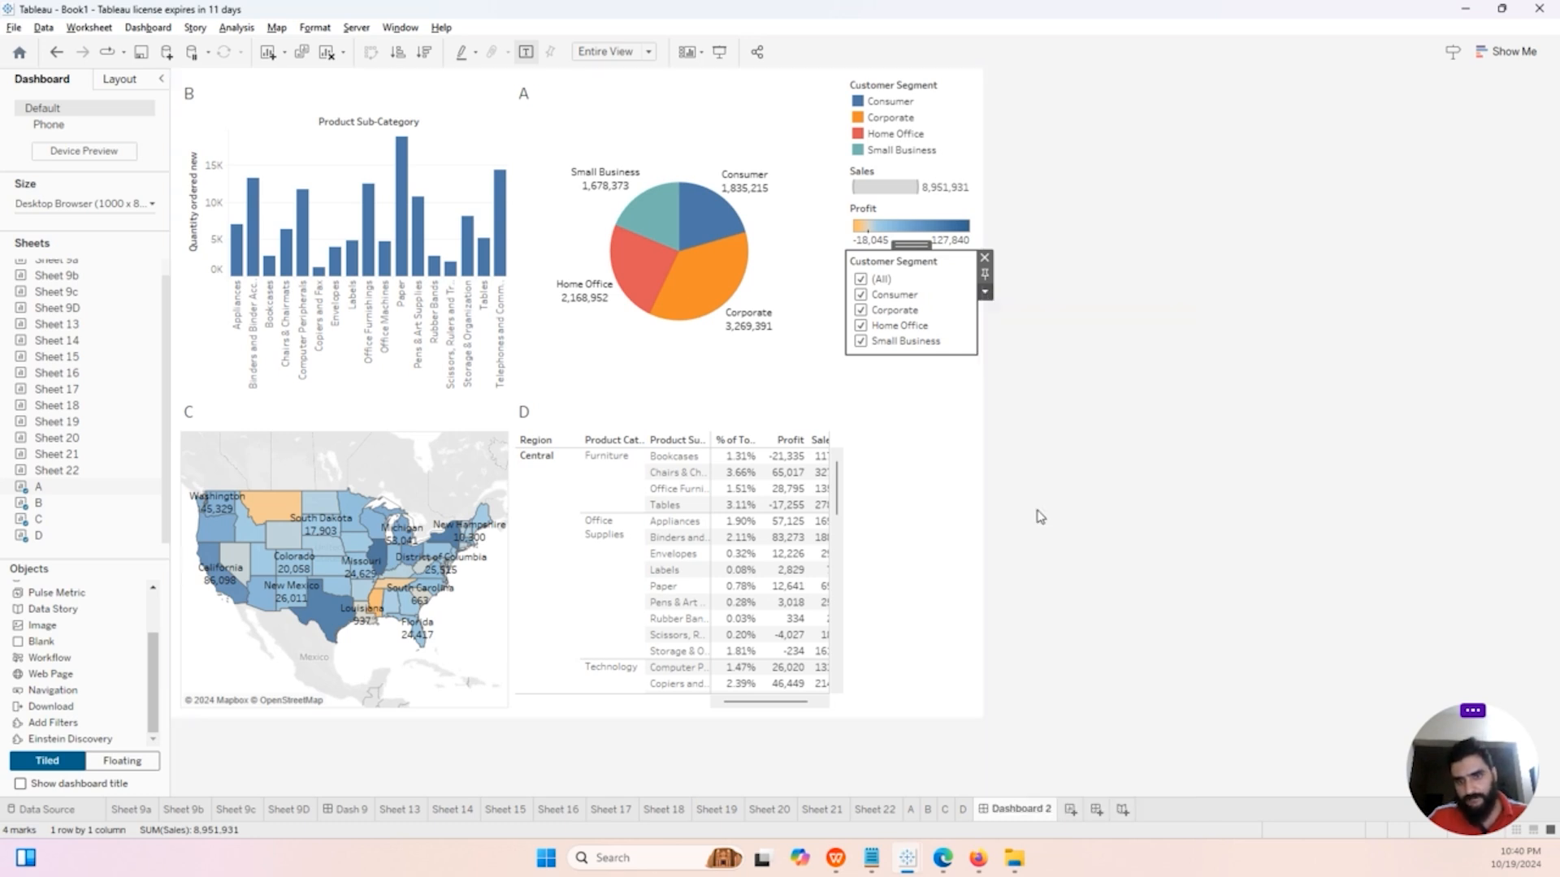
pyautogui.click(986, 294)
pyautogui.moveTo(1042, 341)
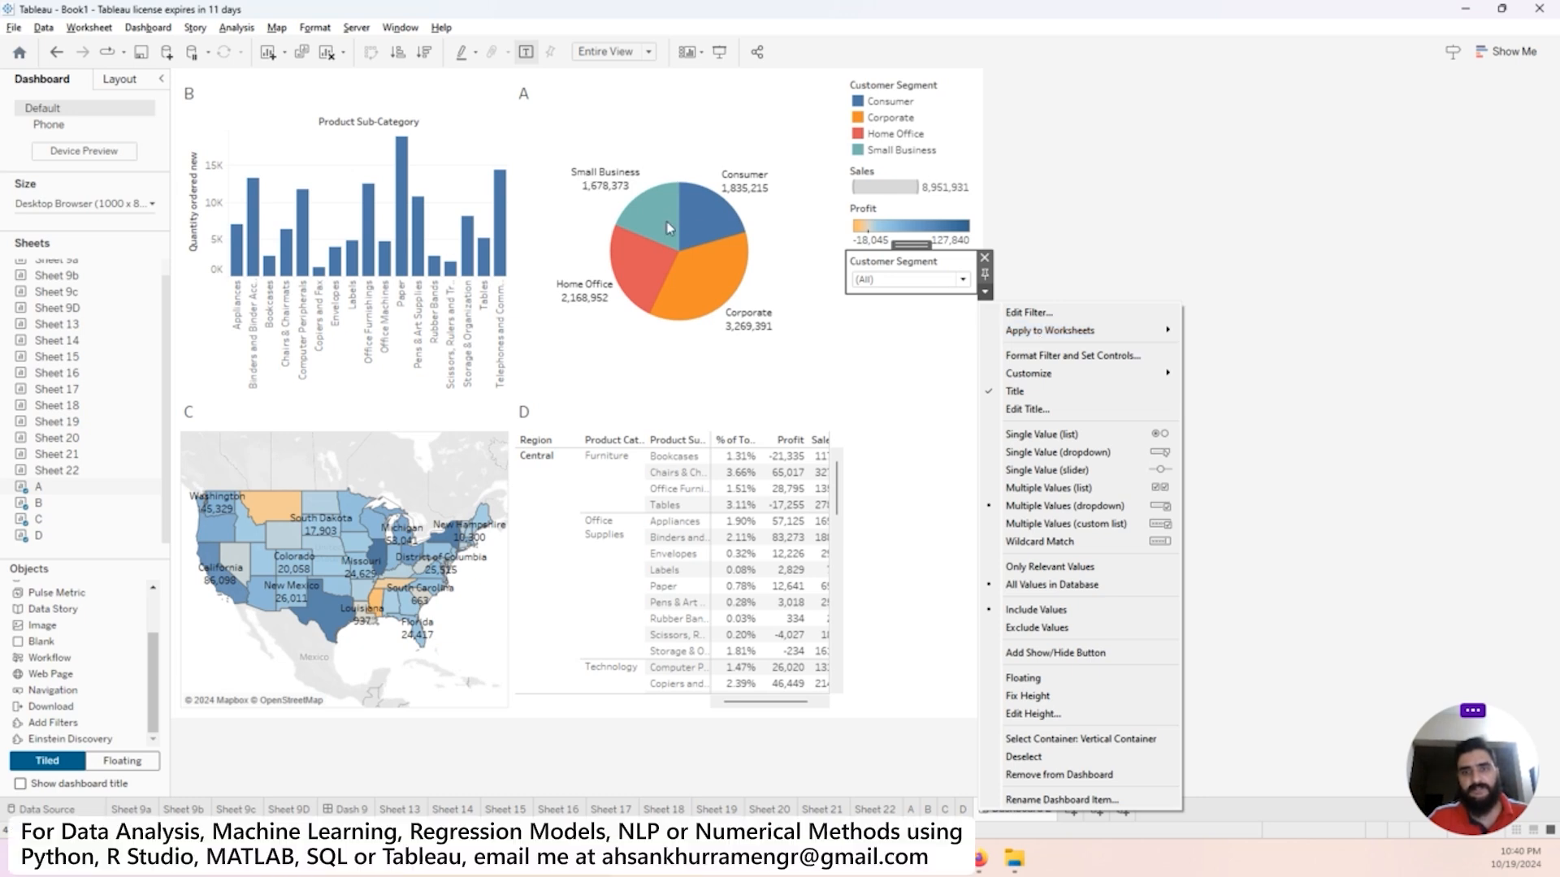
pyautogui.moveTo(1158, 329)
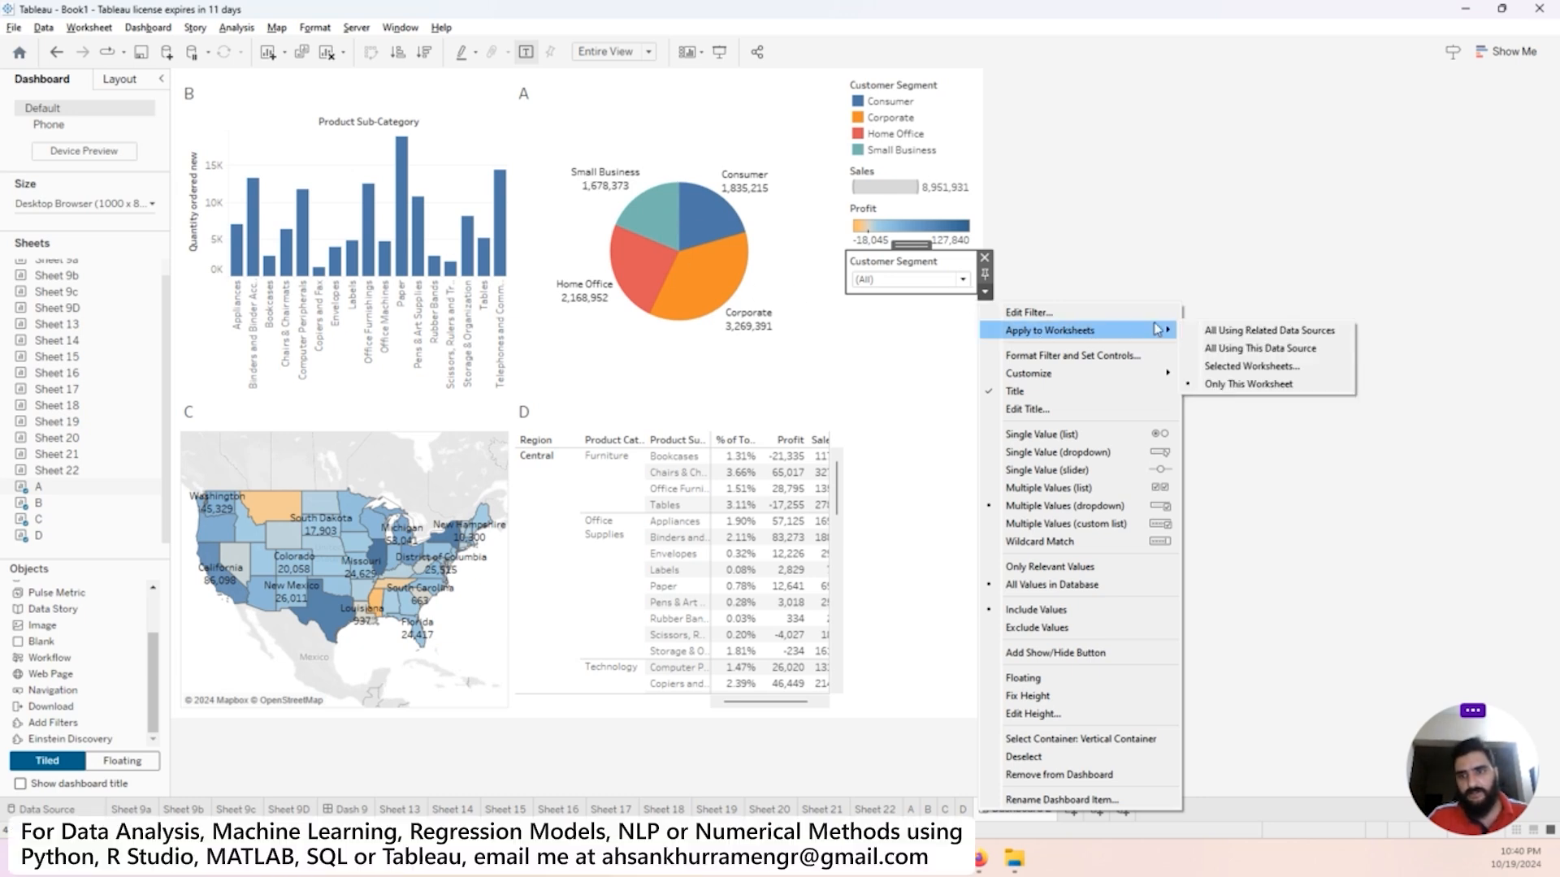
pyautogui.click(1297, 356)
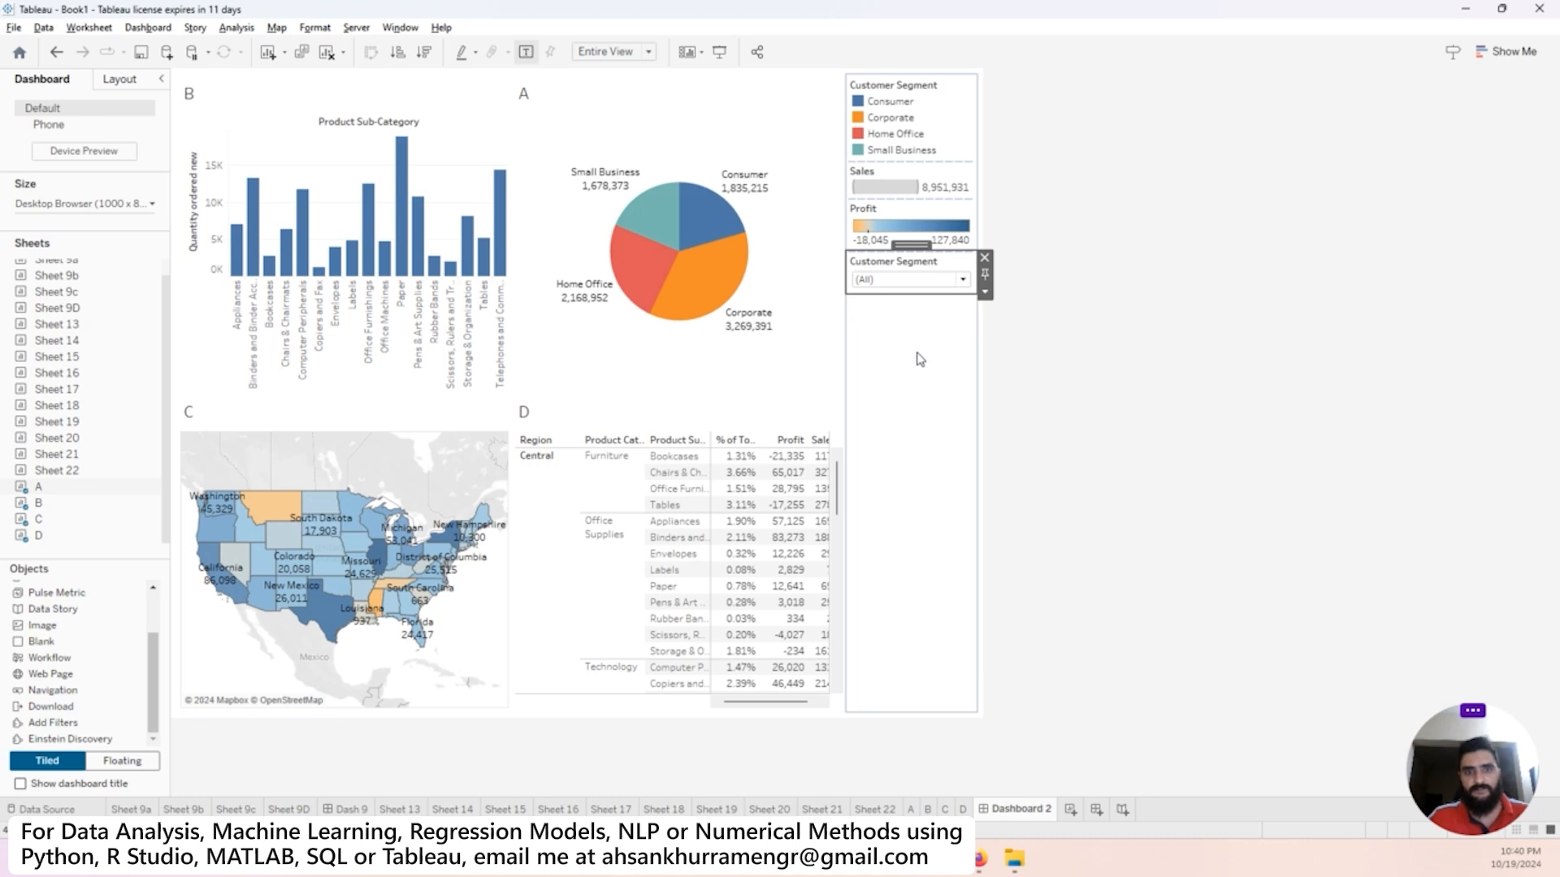
# Step: Test the Customer Segment filter by clearing all values and re-enabling Consumer, Corporate, Home Office and Small Business one at a time
pyautogui.click(961, 280)
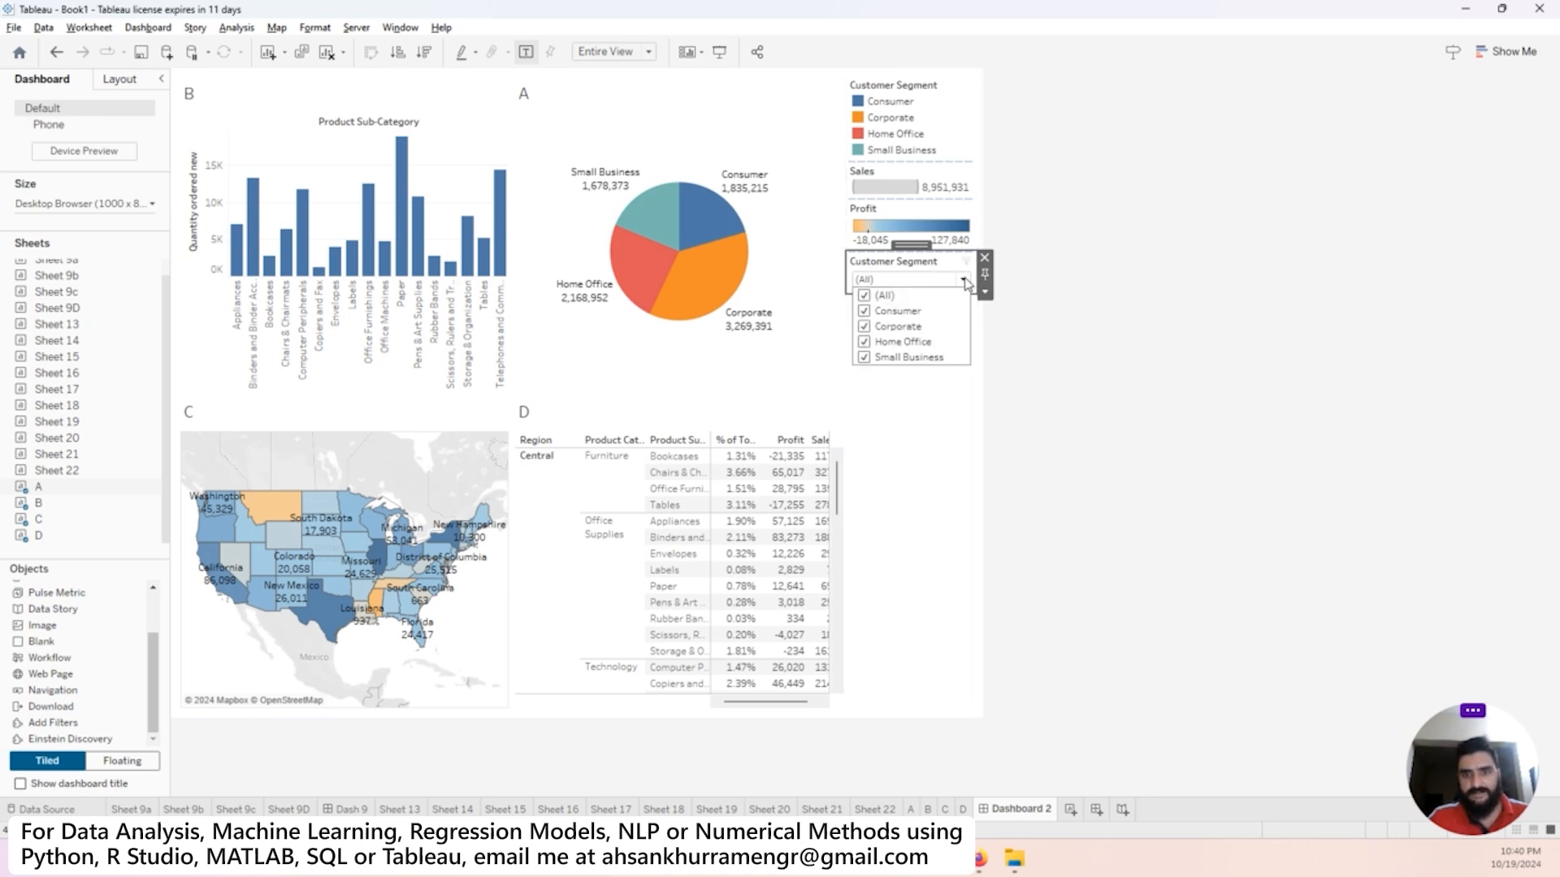
pyautogui.click(865, 297)
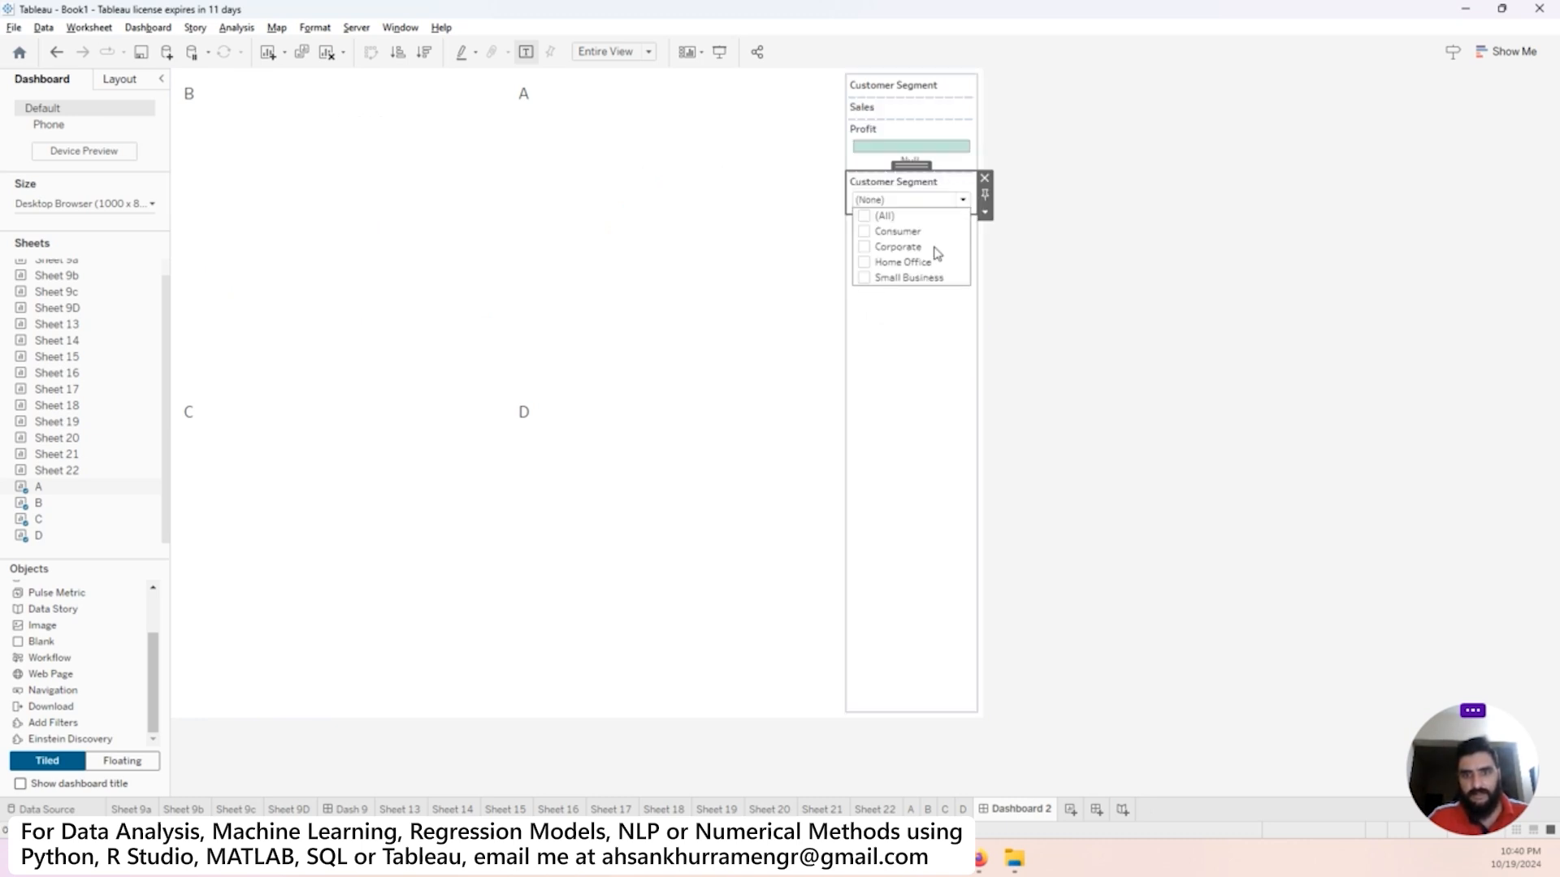
pyautogui.click(866, 233)
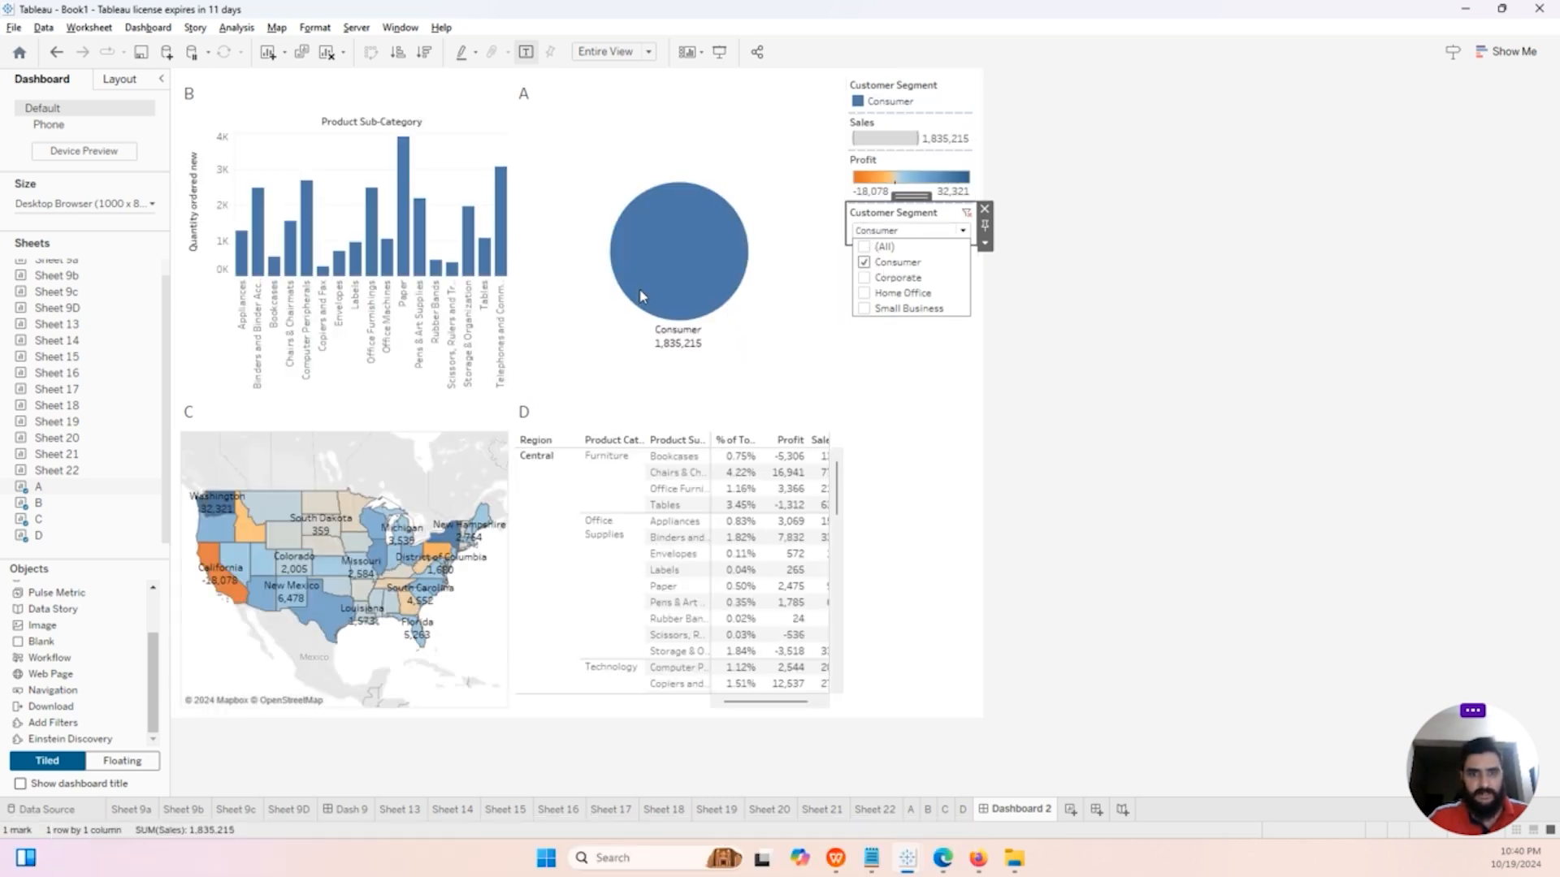
pyautogui.click(865, 278)
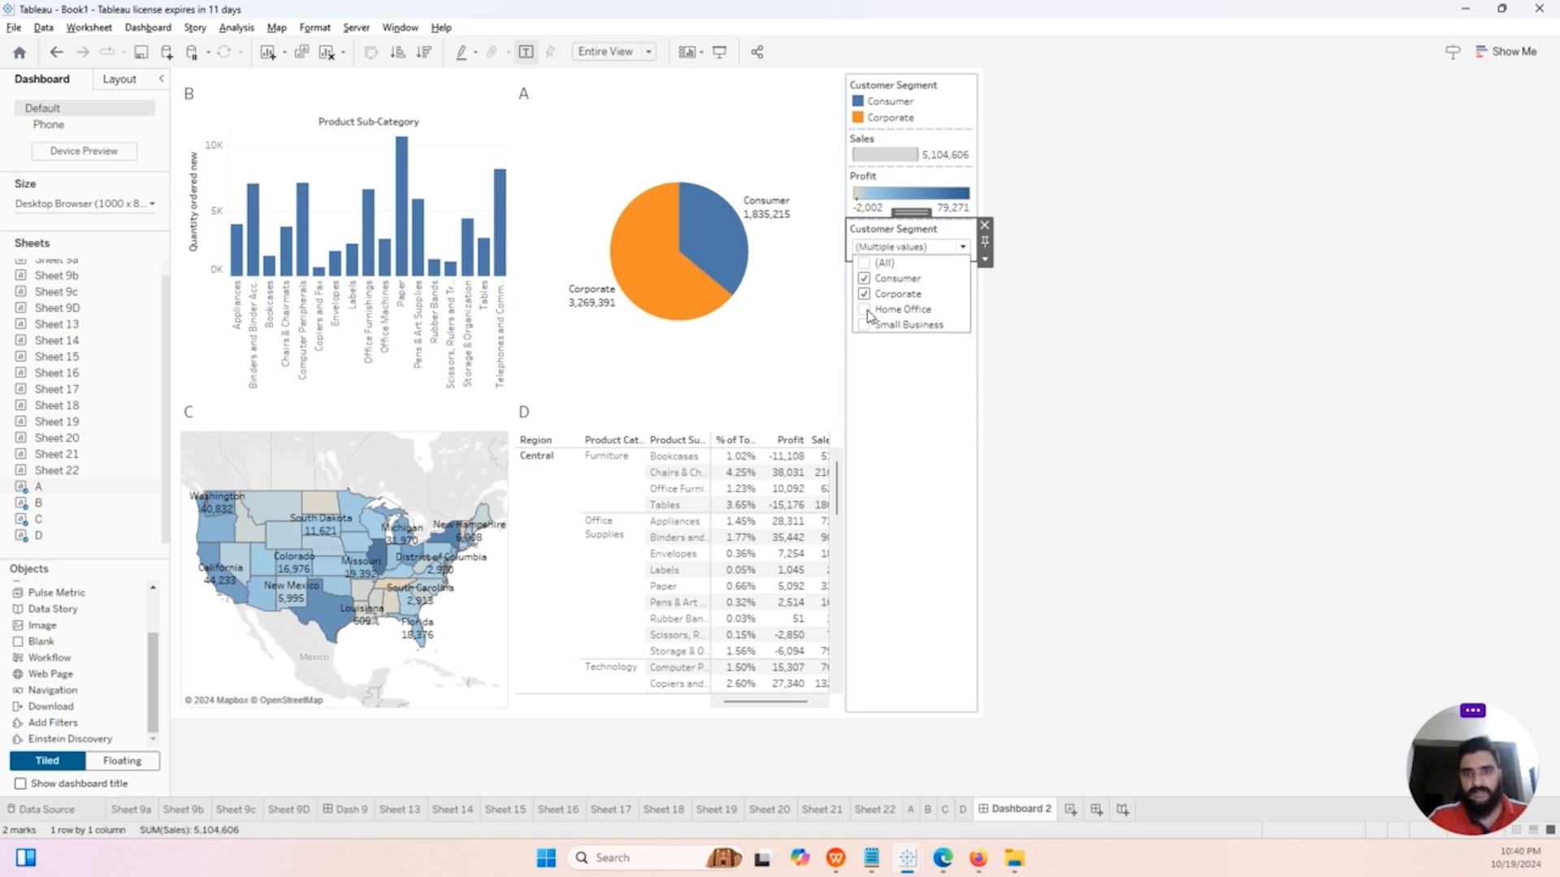
pyautogui.click(866, 311)
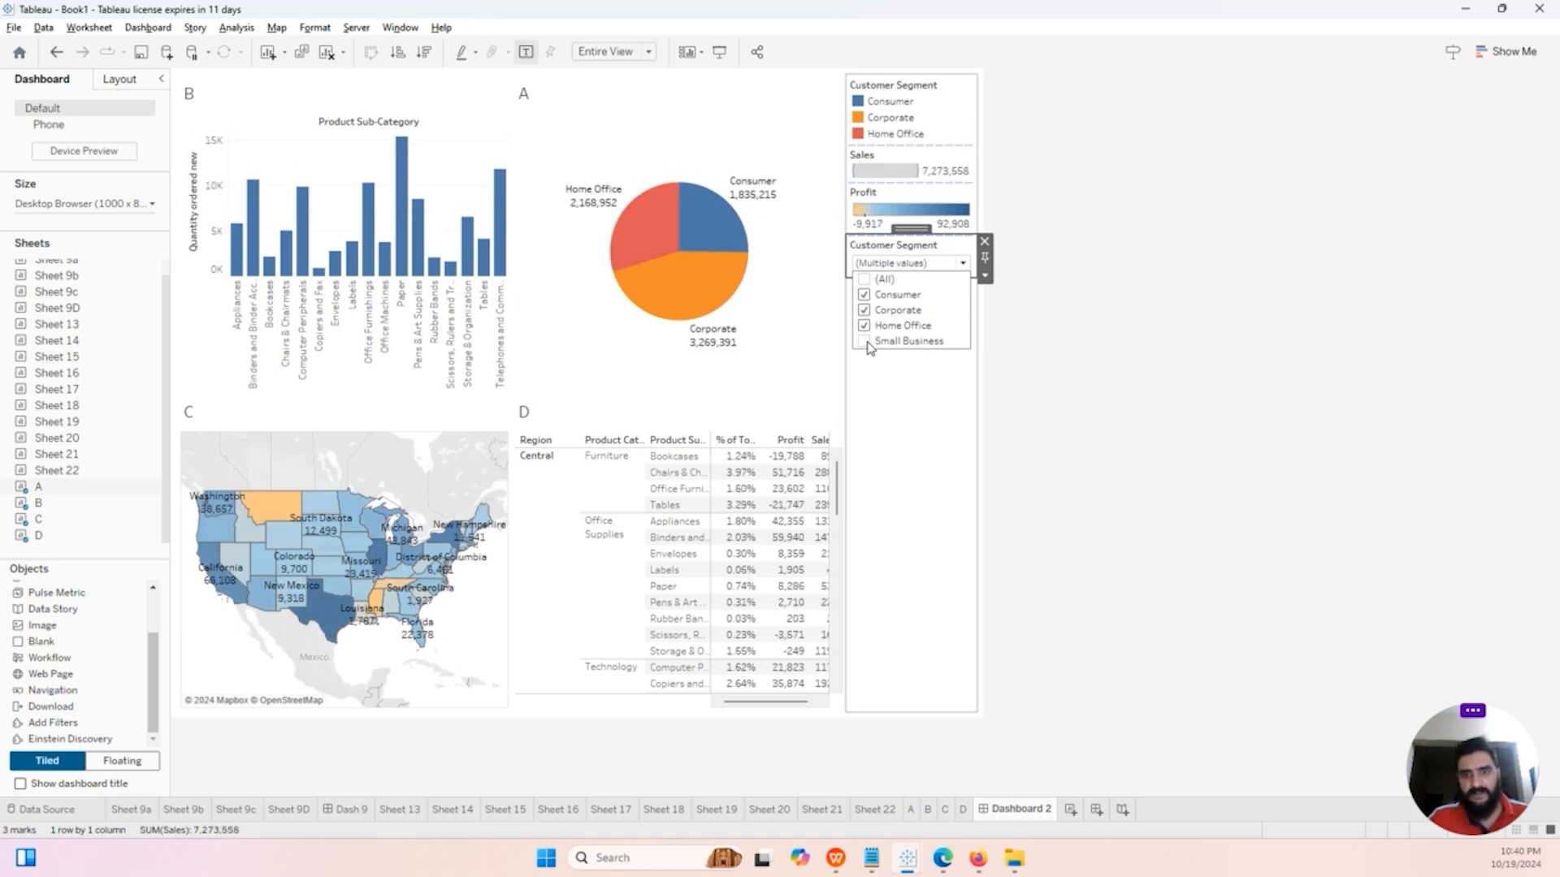
pyautogui.click(866, 342)
pyautogui.click(893, 439)
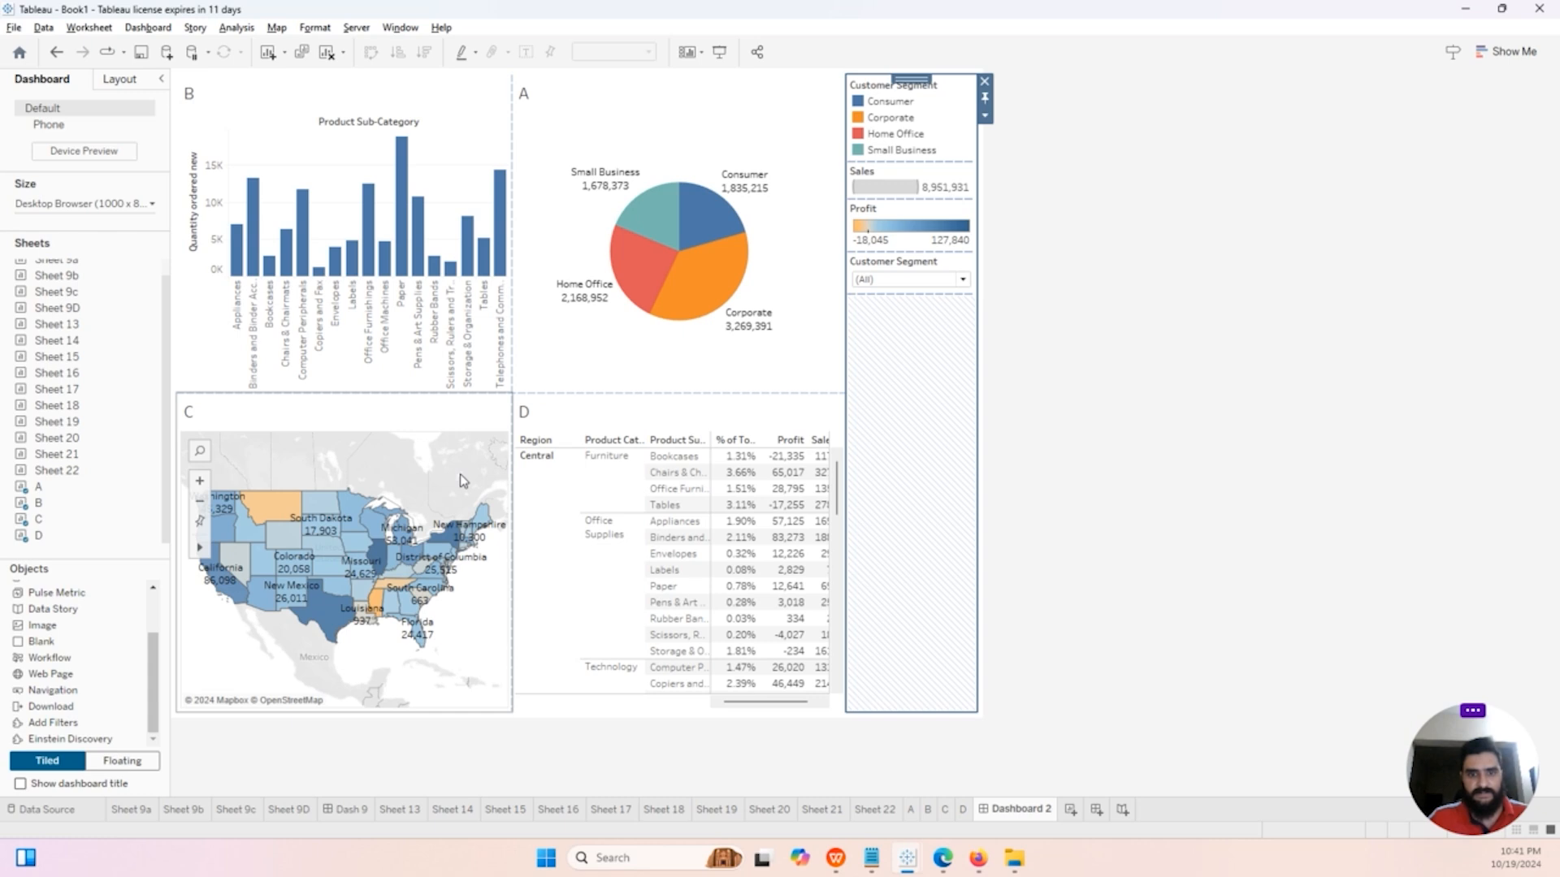
# Step: Show a Region filter on the dashboard from the regional product table, sheet D
pyautogui.click(568, 414)
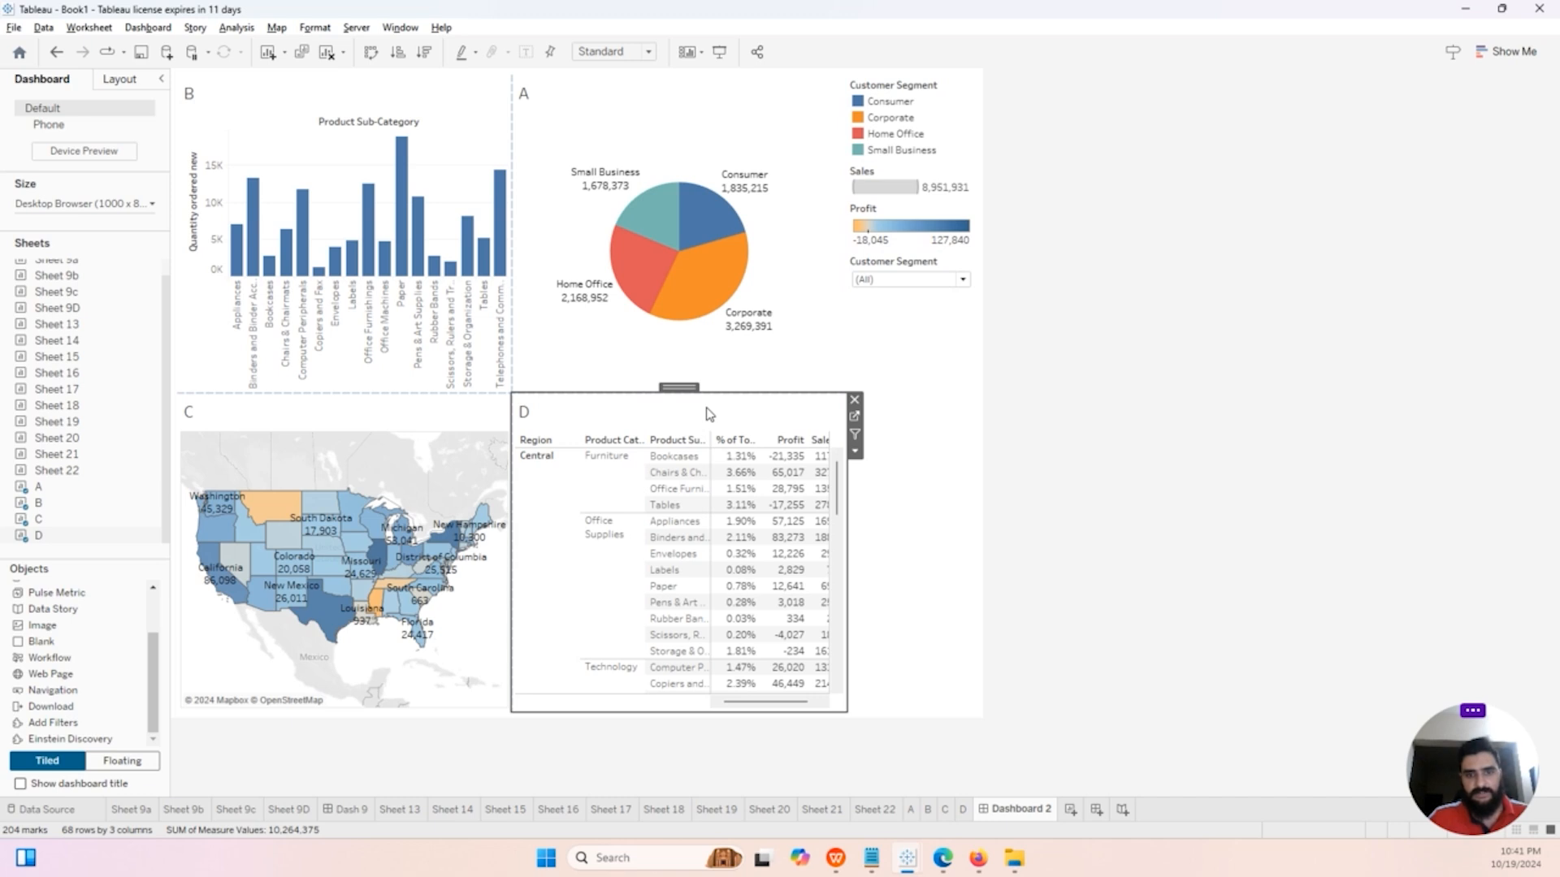
pyautogui.click(855, 451)
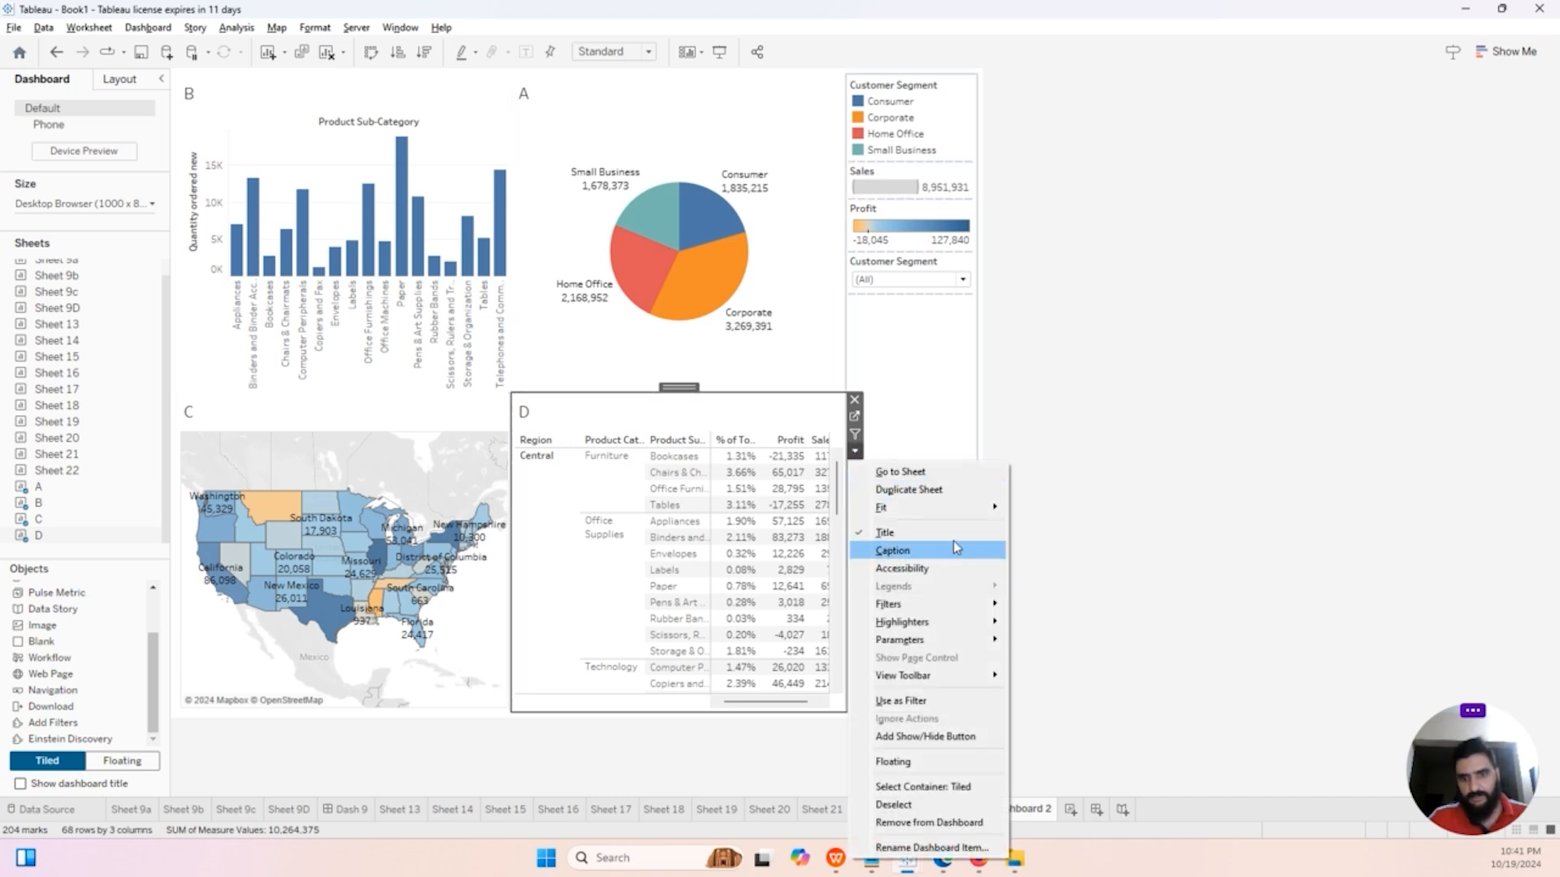
pyautogui.moveTo(973, 615)
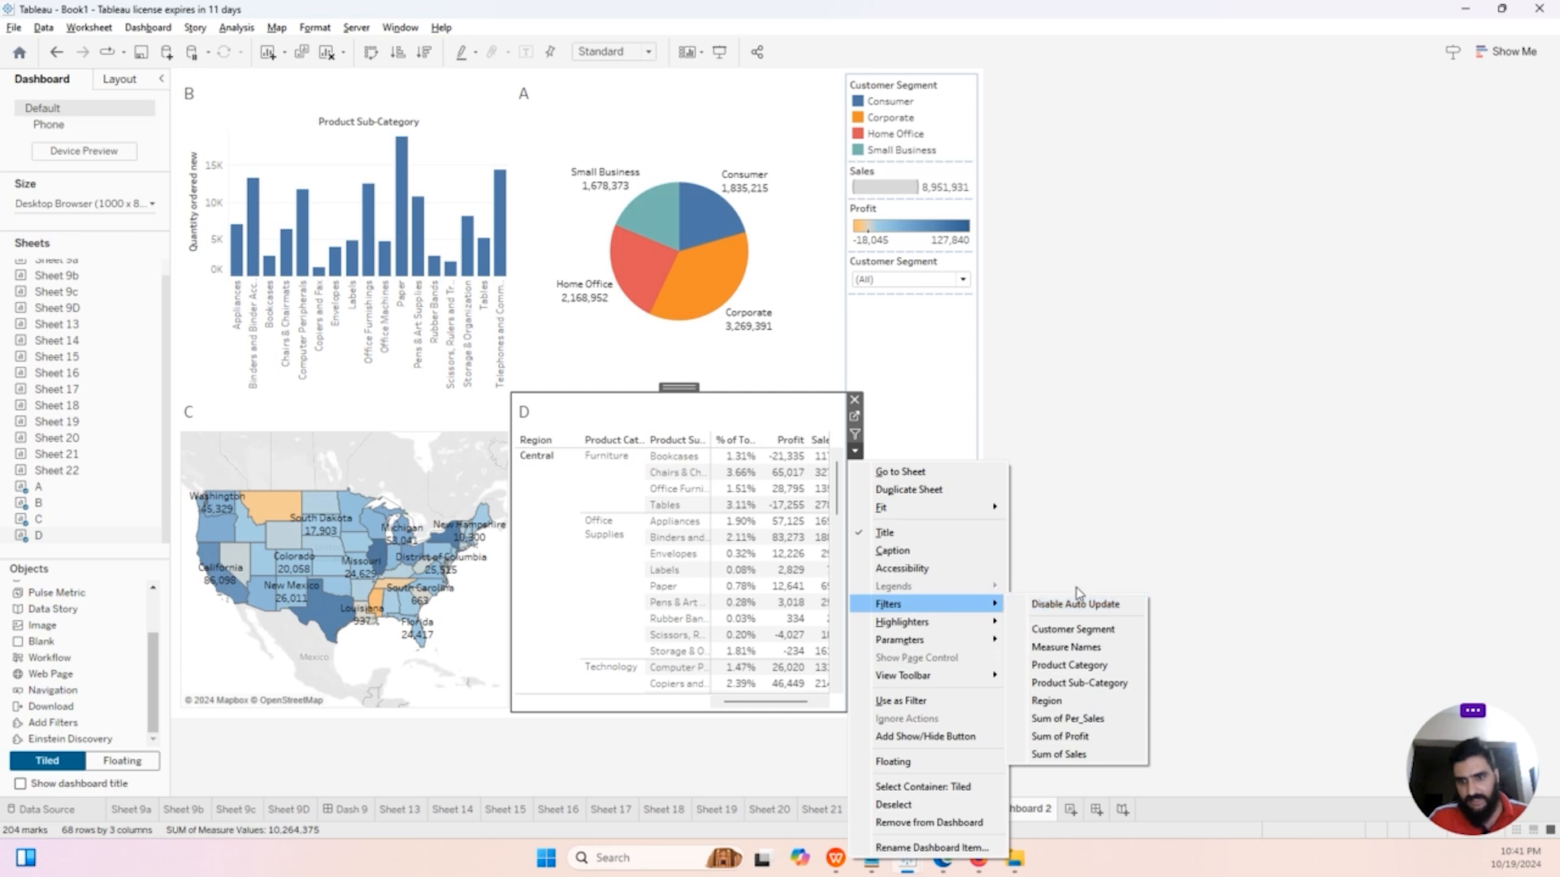
pyautogui.click(1080, 701)
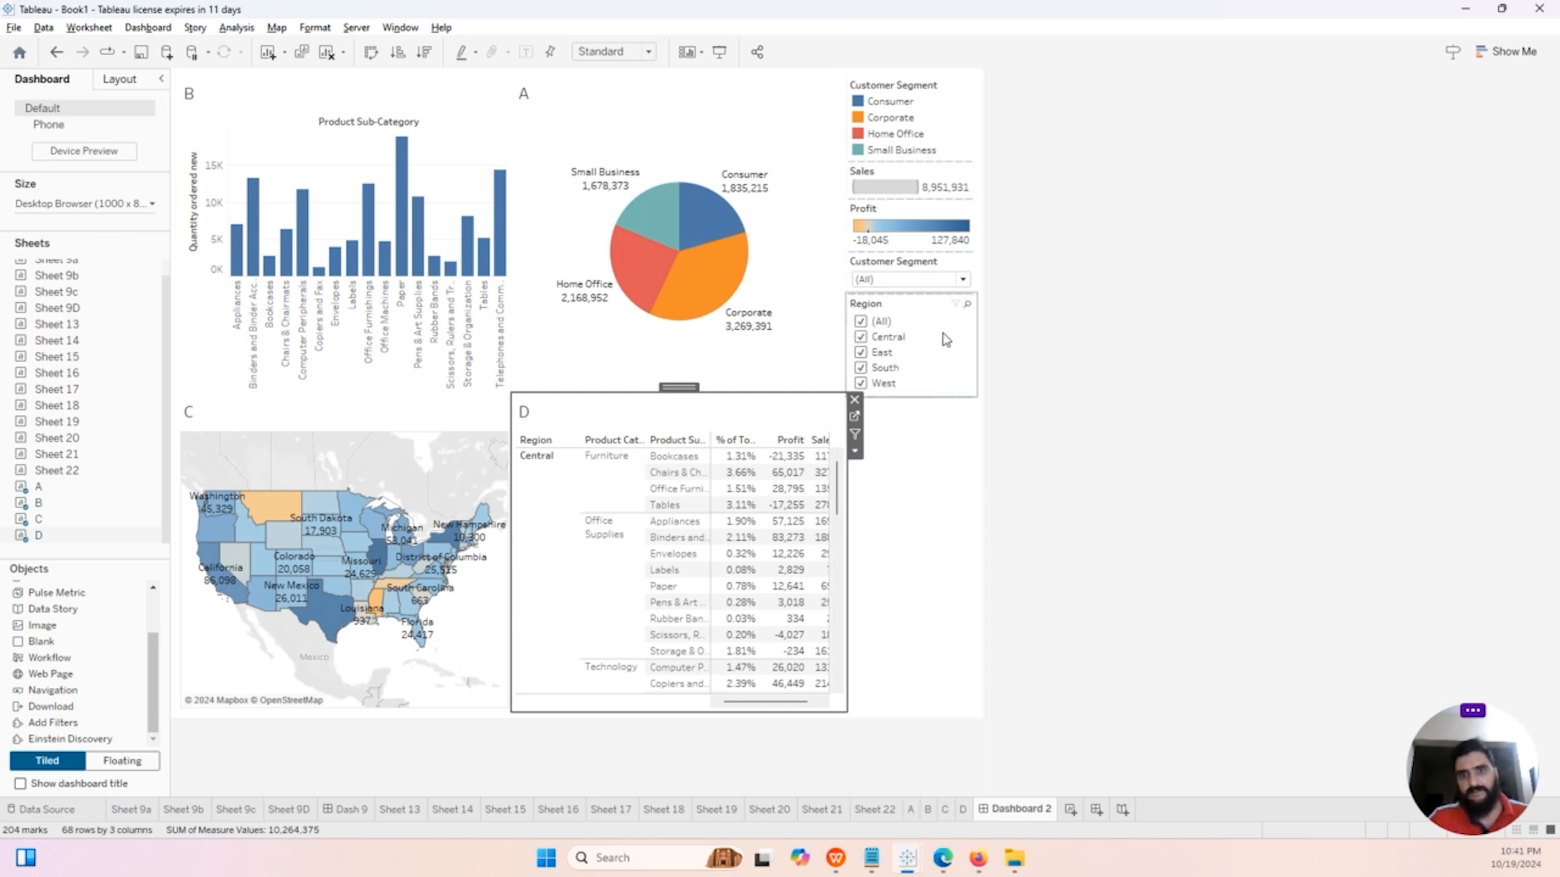
# Step: Change the Region filter to a multiple-values dropdown and apply it to all worksheets using this data source
pyautogui.click(959, 325)
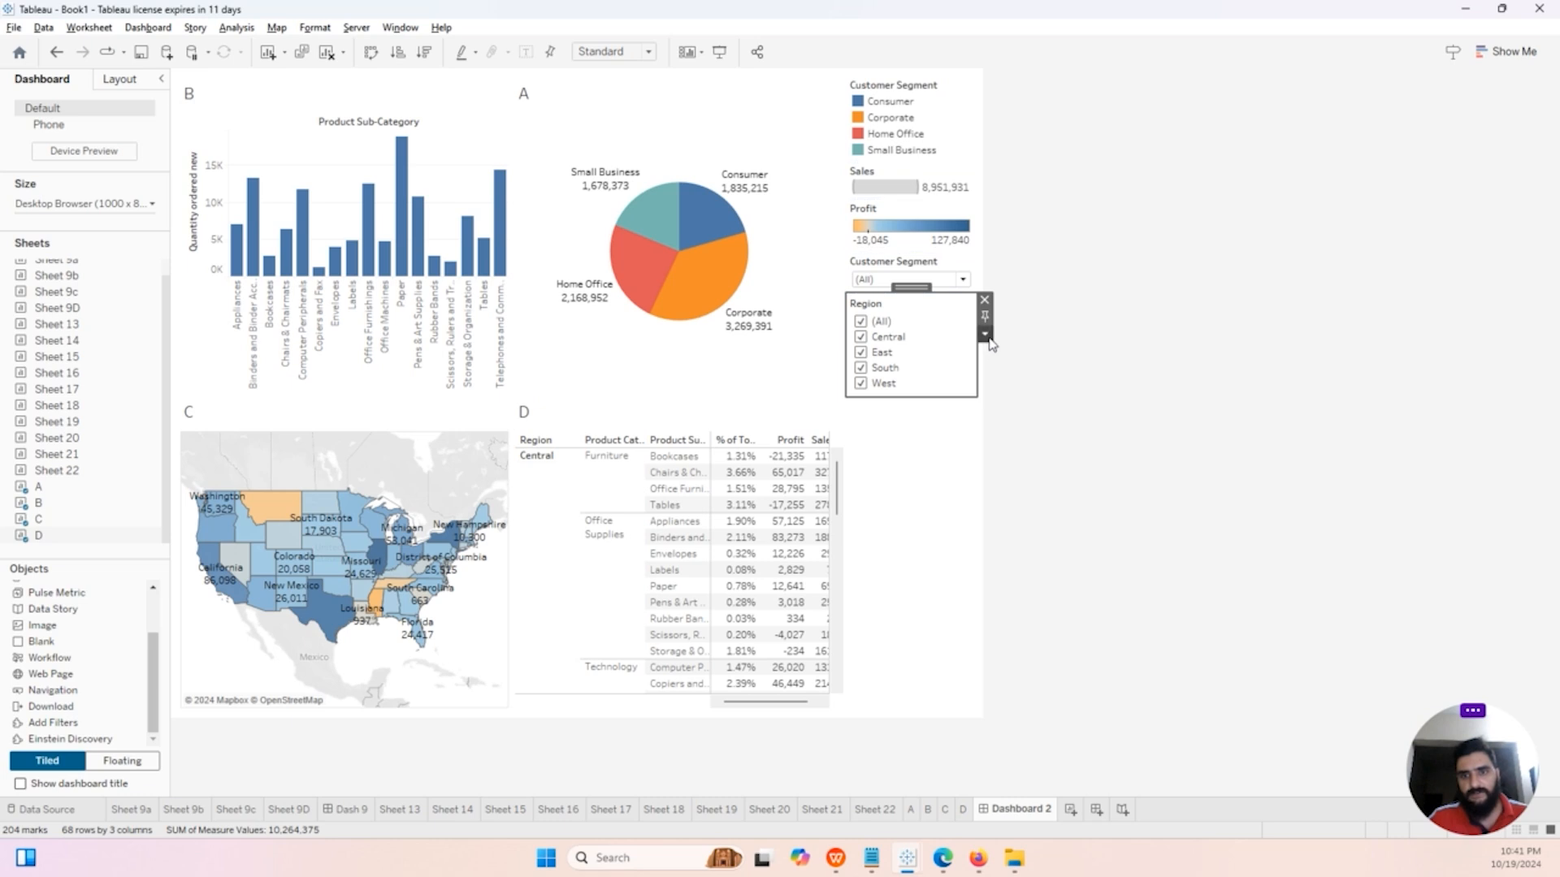
pyautogui.click(985, 334)
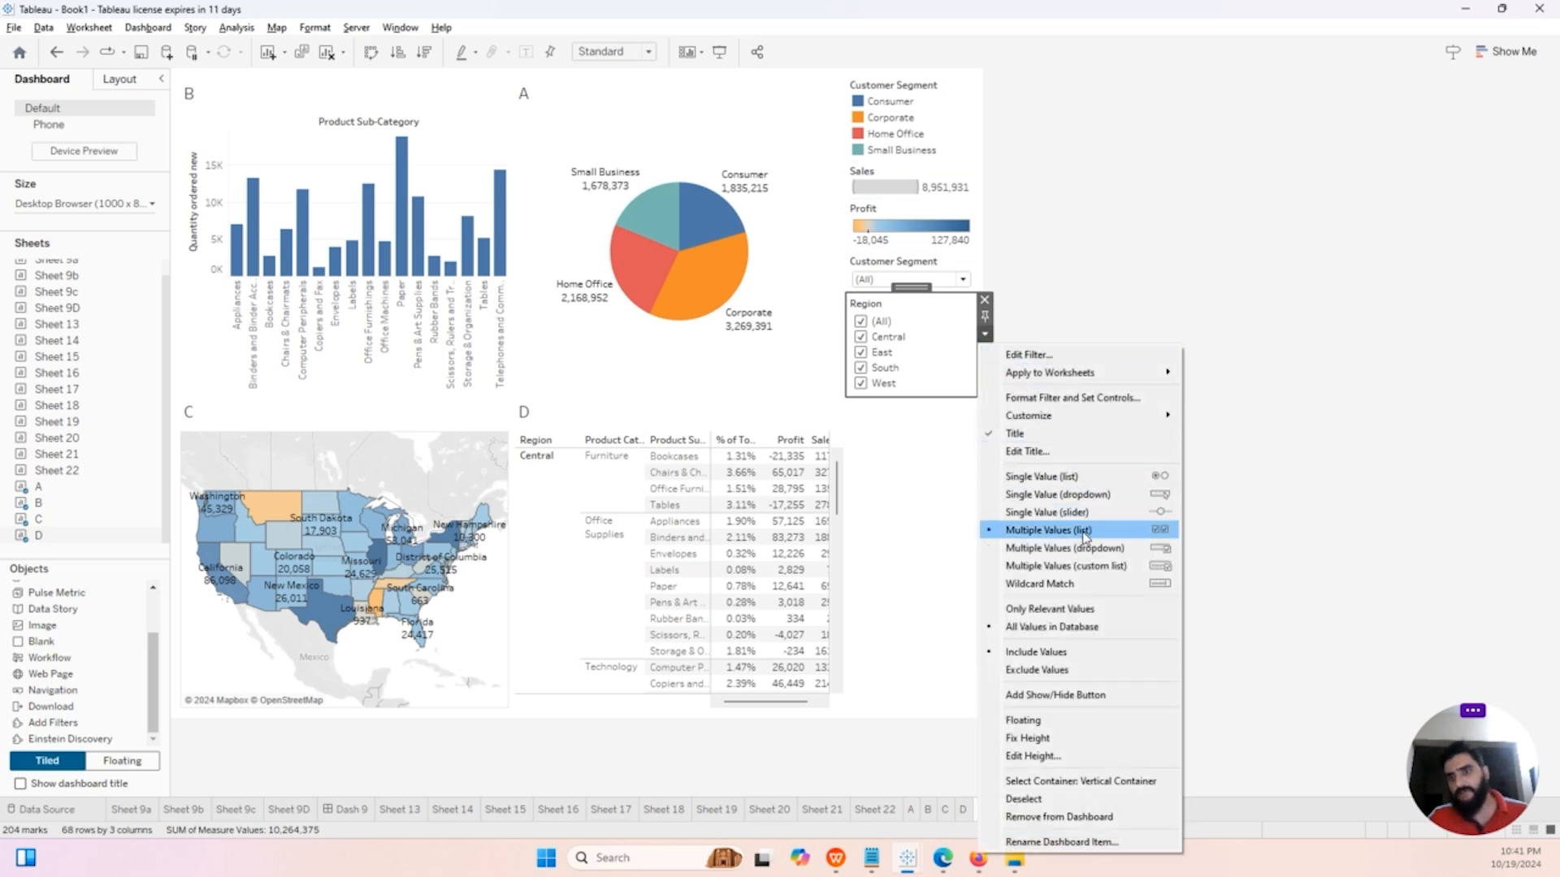
pyautogui.click(1040, 549)
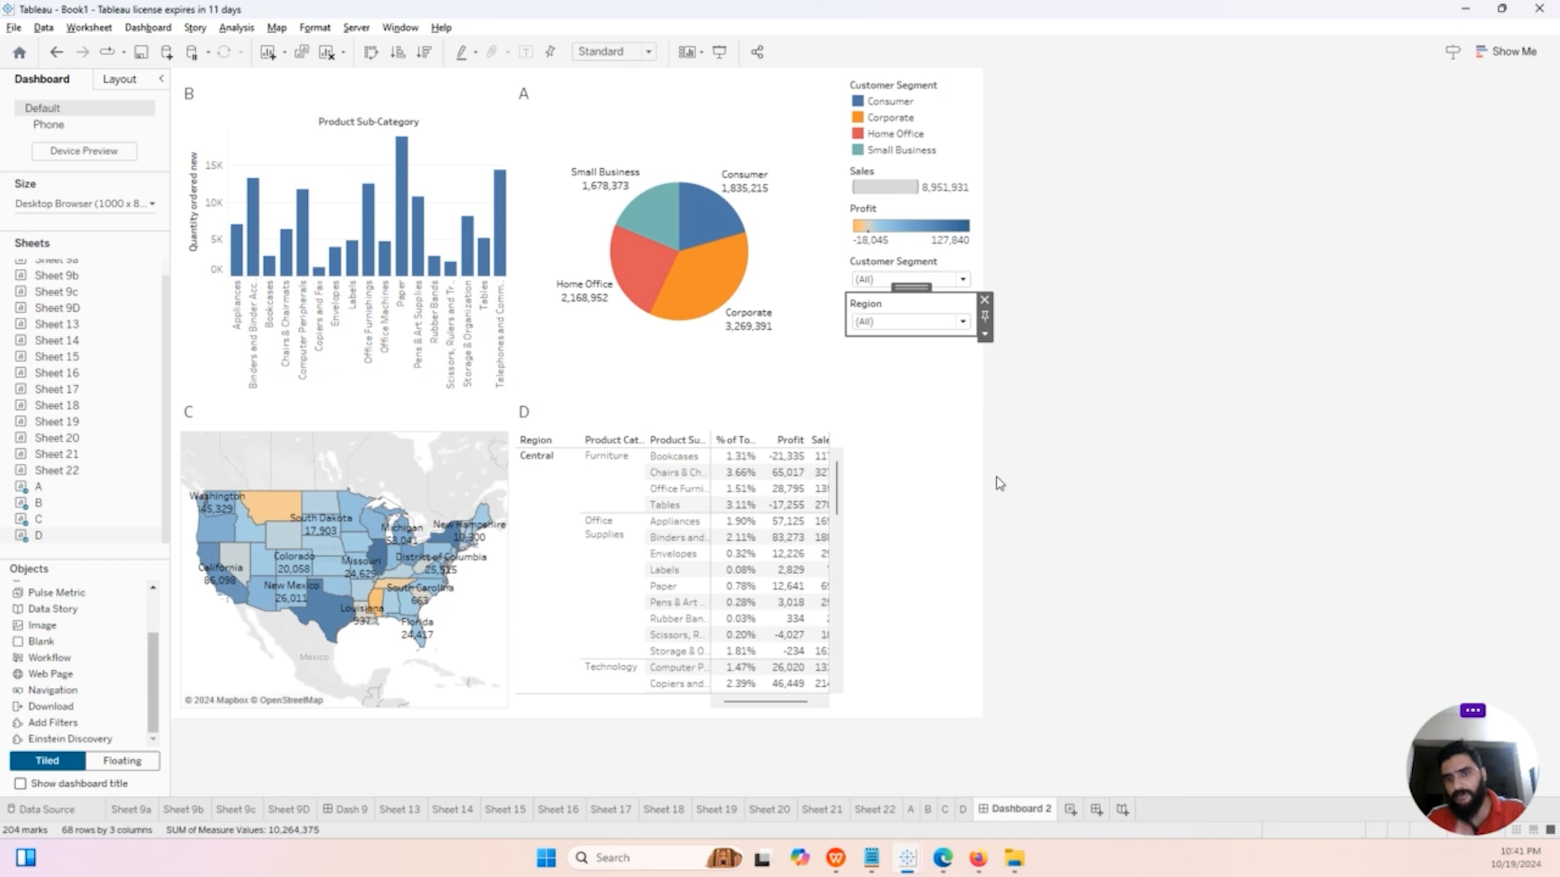
pyautogui.click(985, 334)
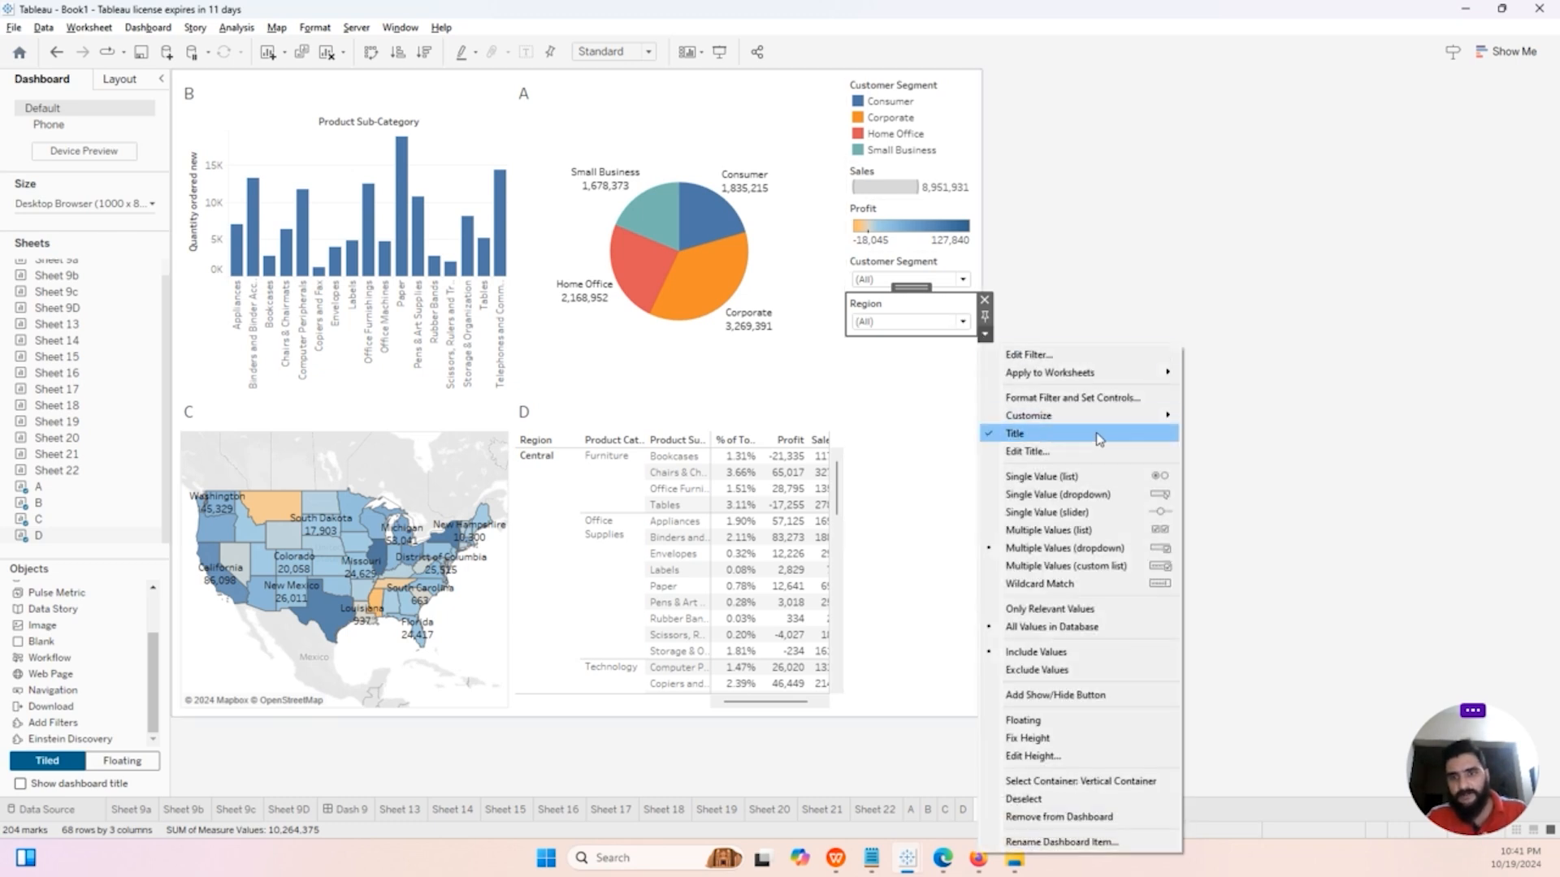
pyautogui.moveTo(1136, 380)
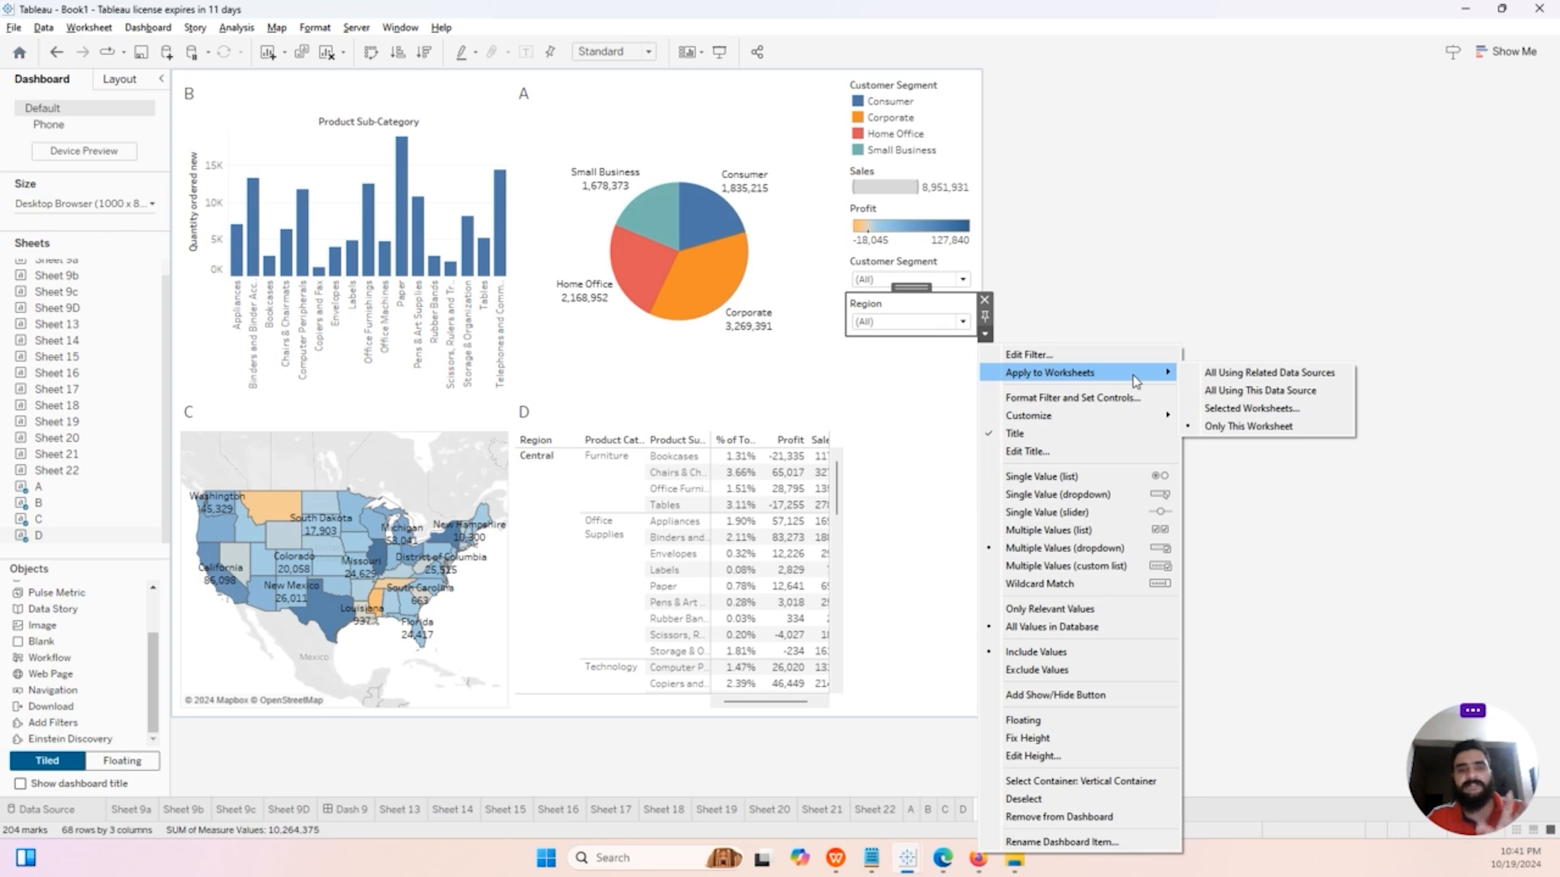
pyautogui.click(1236, 393)
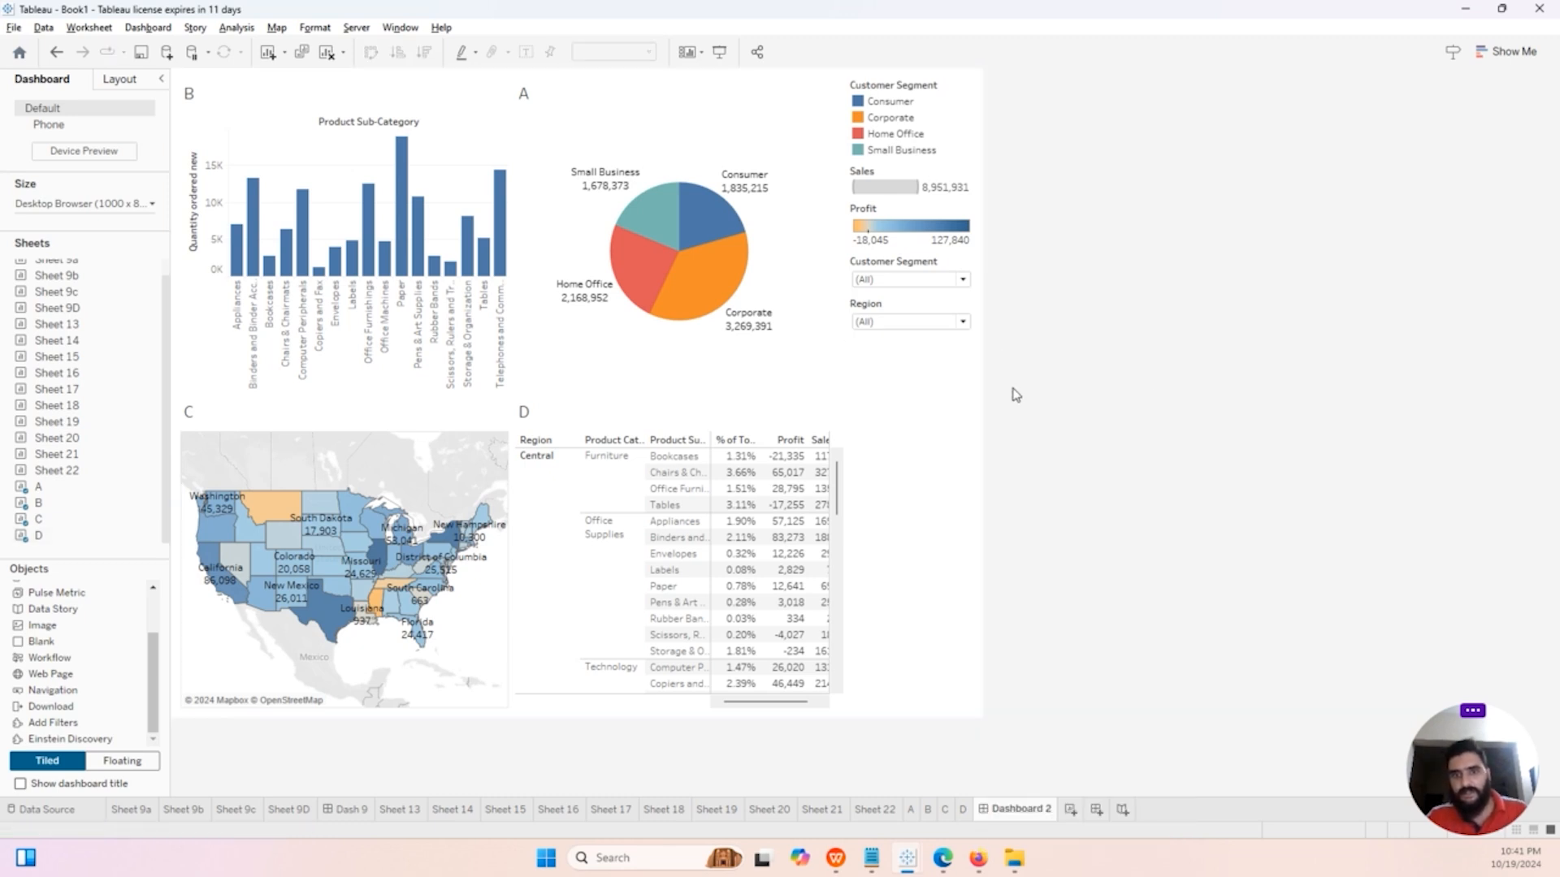
# Step: Test the Region filter by excluding East and South, and include South again while leaving East excluded
pyautogui.click(963, 322)
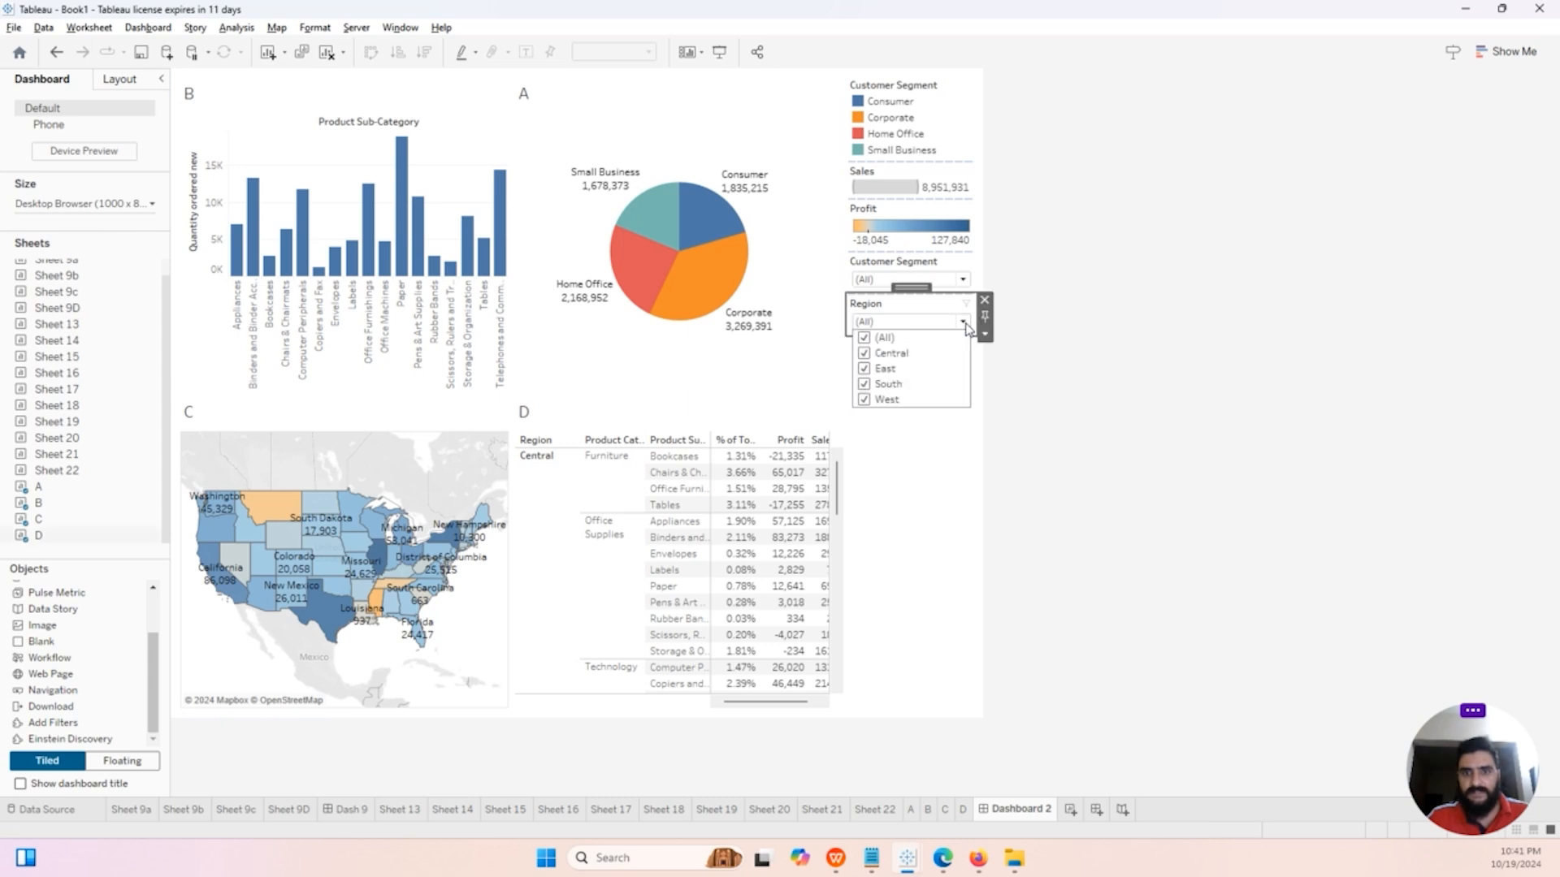
pyautogui.click(864, 369)
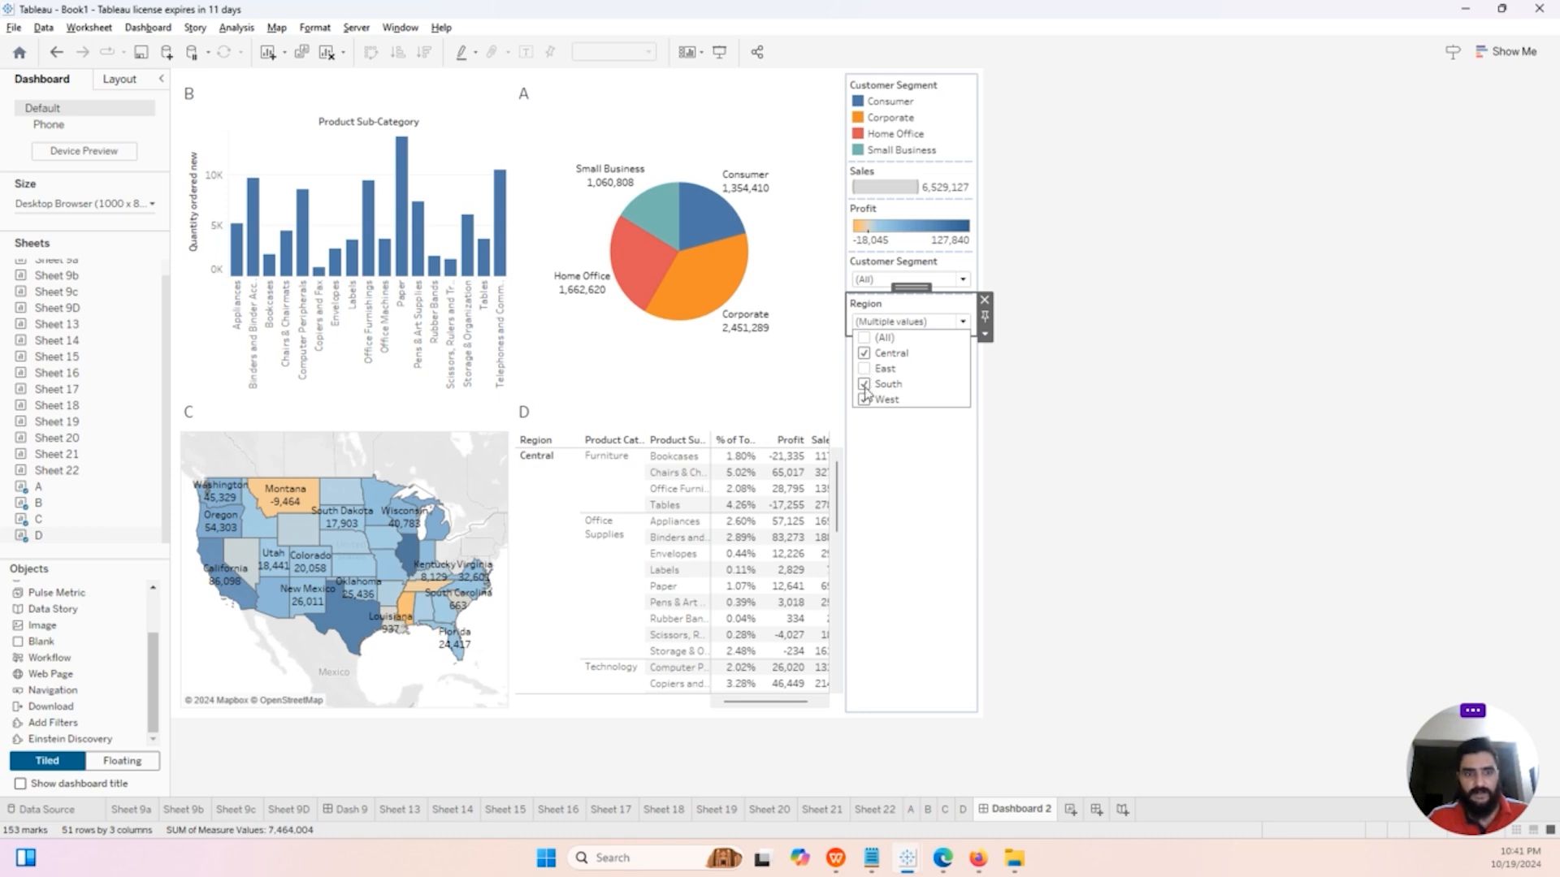
pyautogui.click(865, 388)
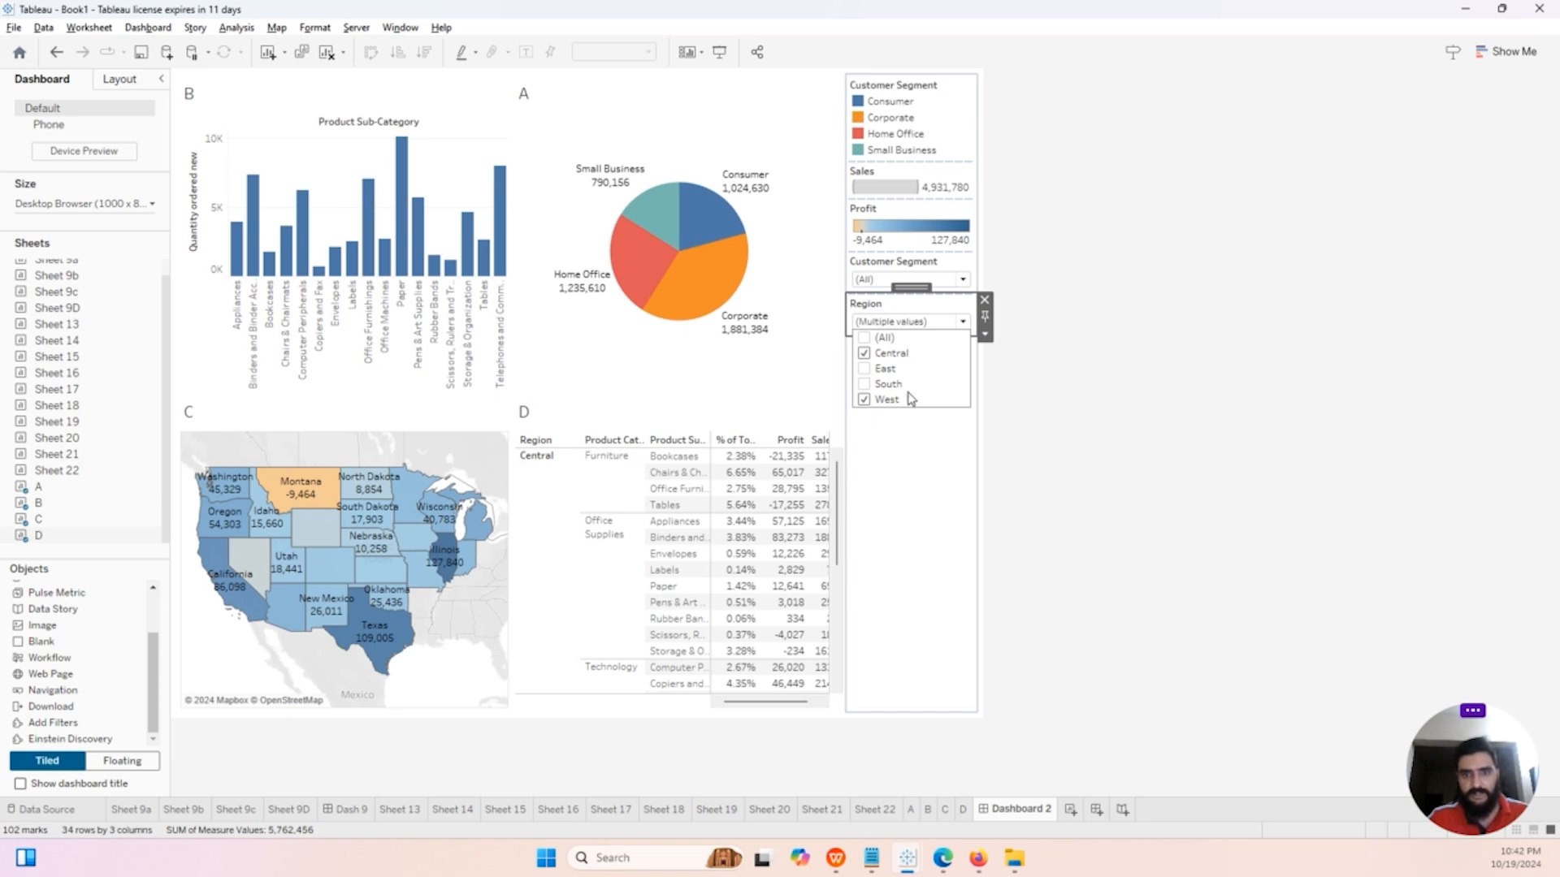
pyautogui.click(864, 382)
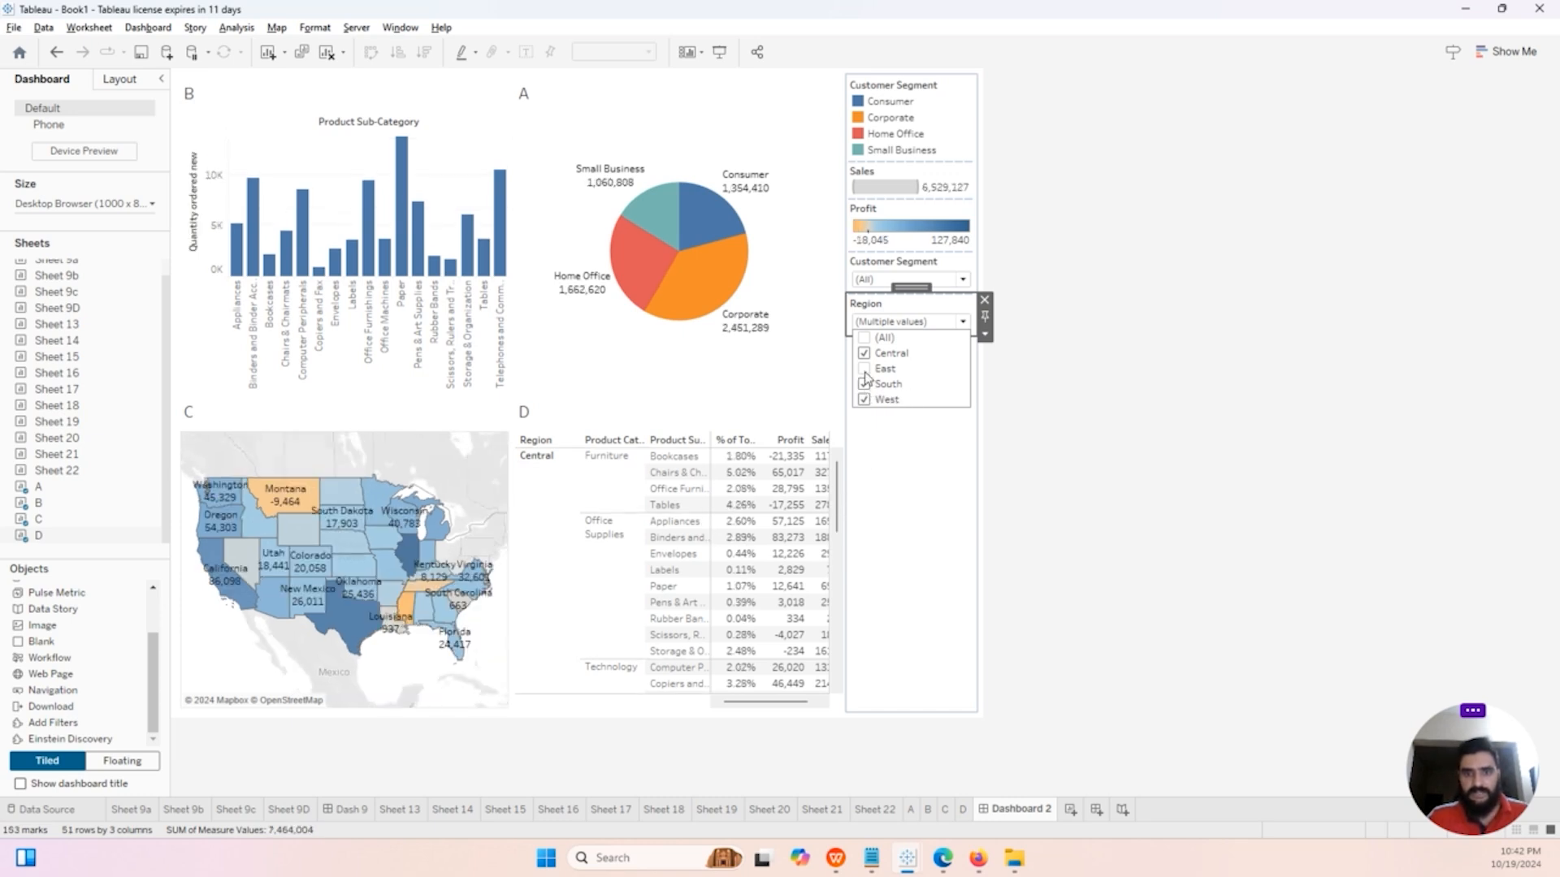
pyautogui.click(911, 492)
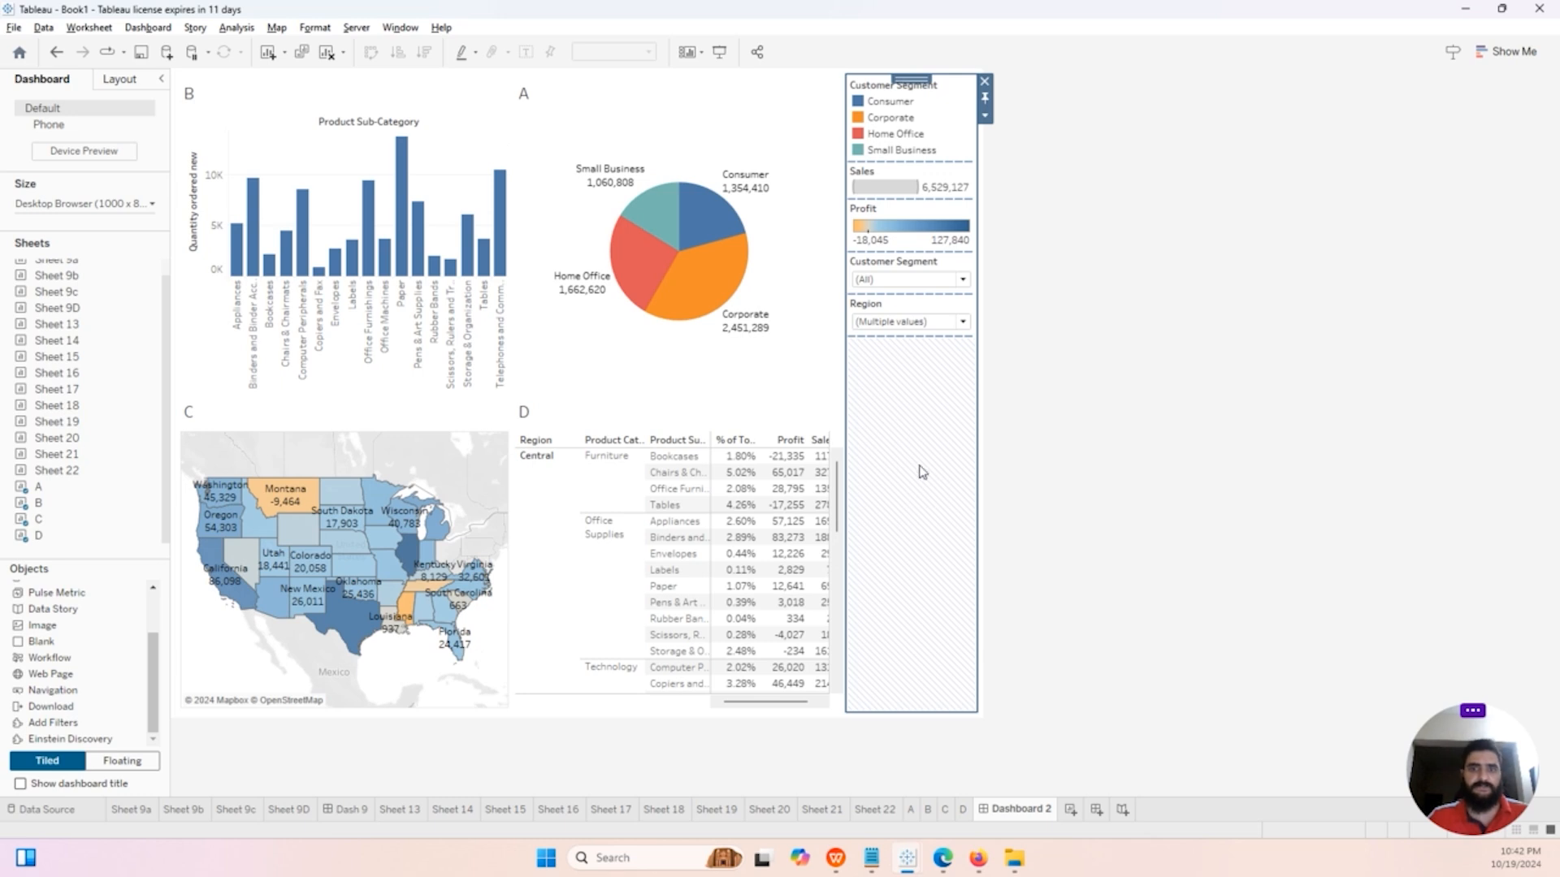